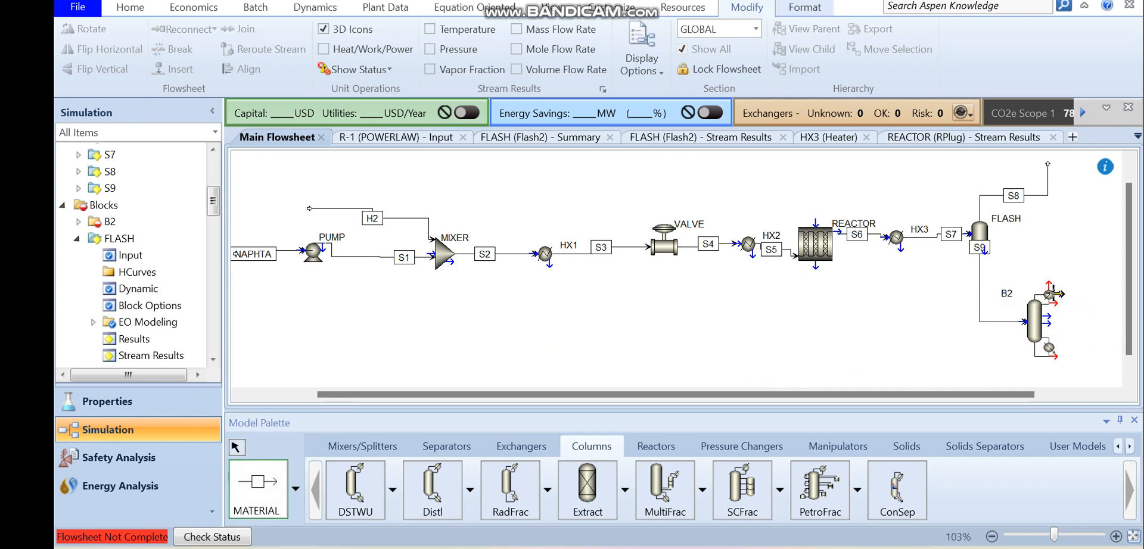
- Draw a material product stream from column B2's overhead vapor outlet to a free end beside the condenser
left_click(1049, 290)
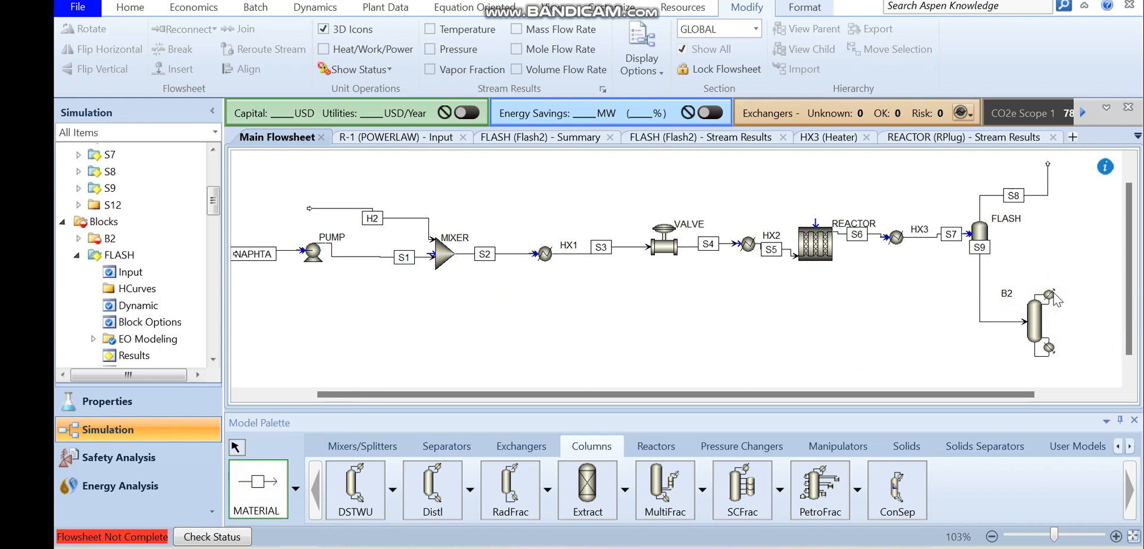
key("Escape")
left_click(239, 487)
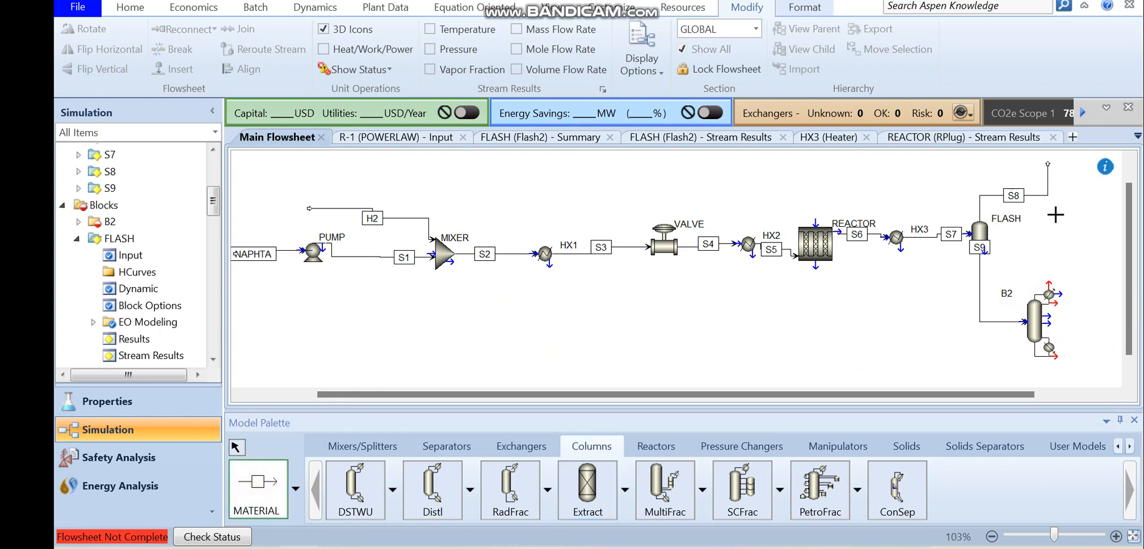
left_click(1049, 291)
left_click(1102, 266)
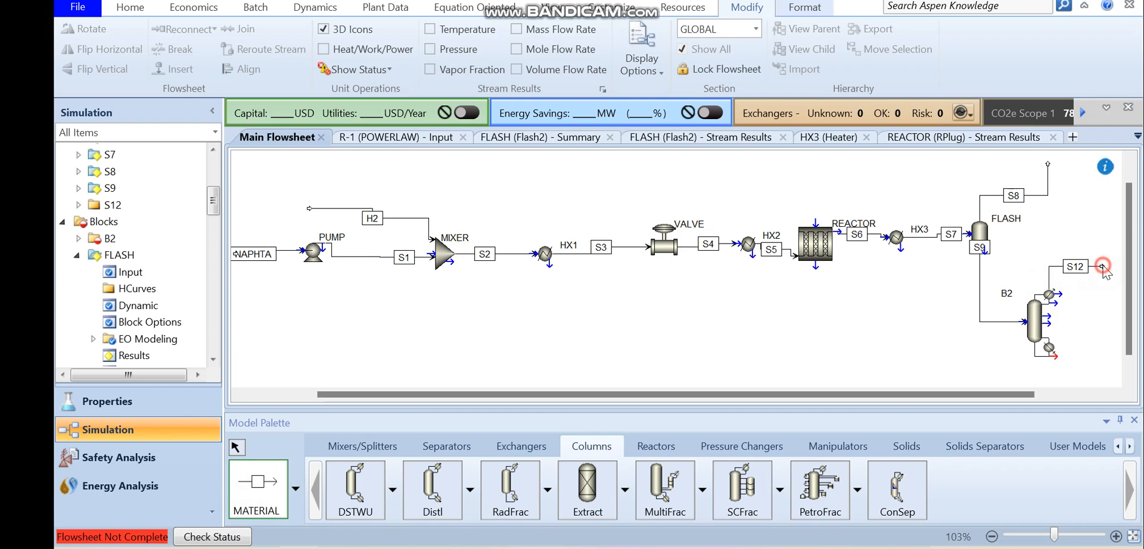
- Draw a material product stream from column B2's bottoms outlet to a free end beside the reboiler, and finish stream placement
left_click(1055, 356)
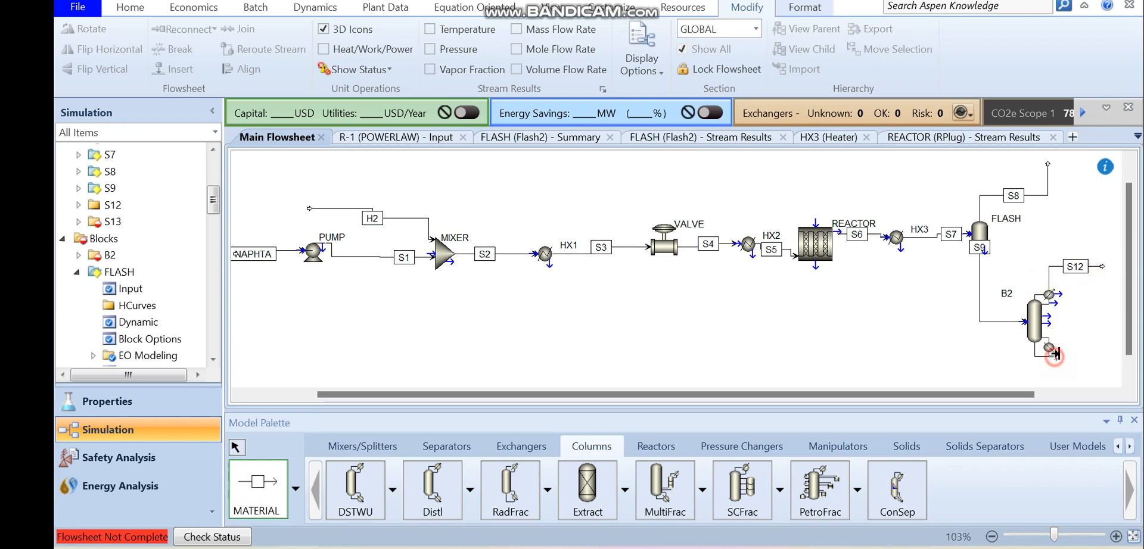
left_click(1114, 361)
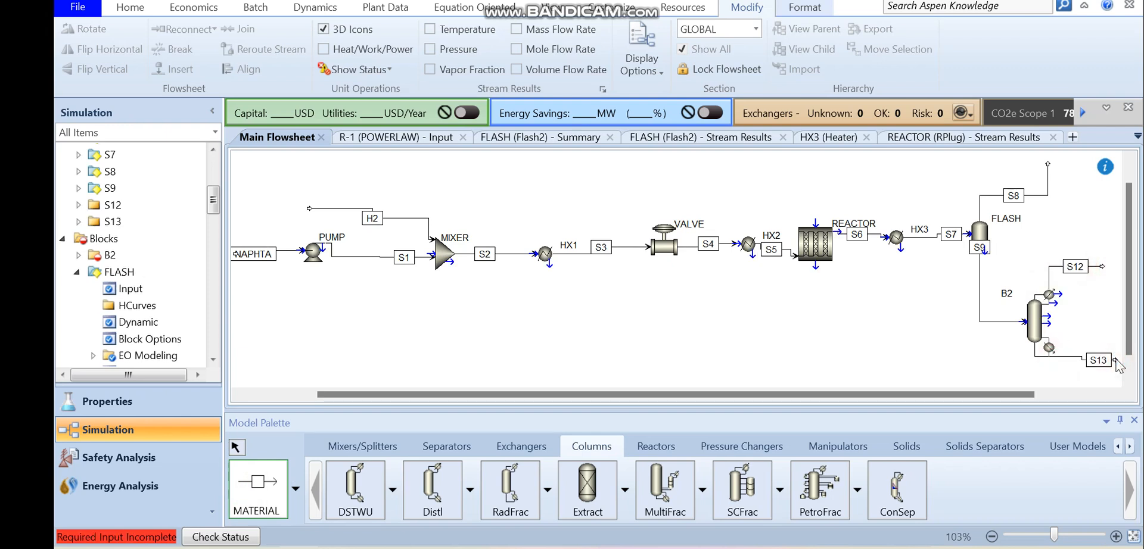
right_click(1115, 365)
- Open column B2's setup and specify 25 stages with a Partial-Vapor condenser
left_click(1035, 337)
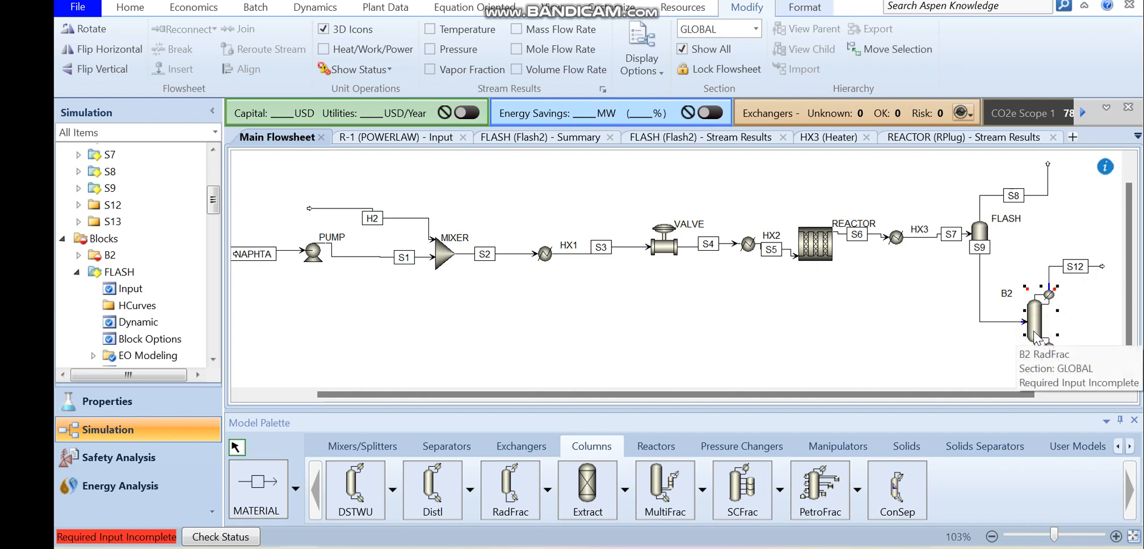
double_click(1035, 337)
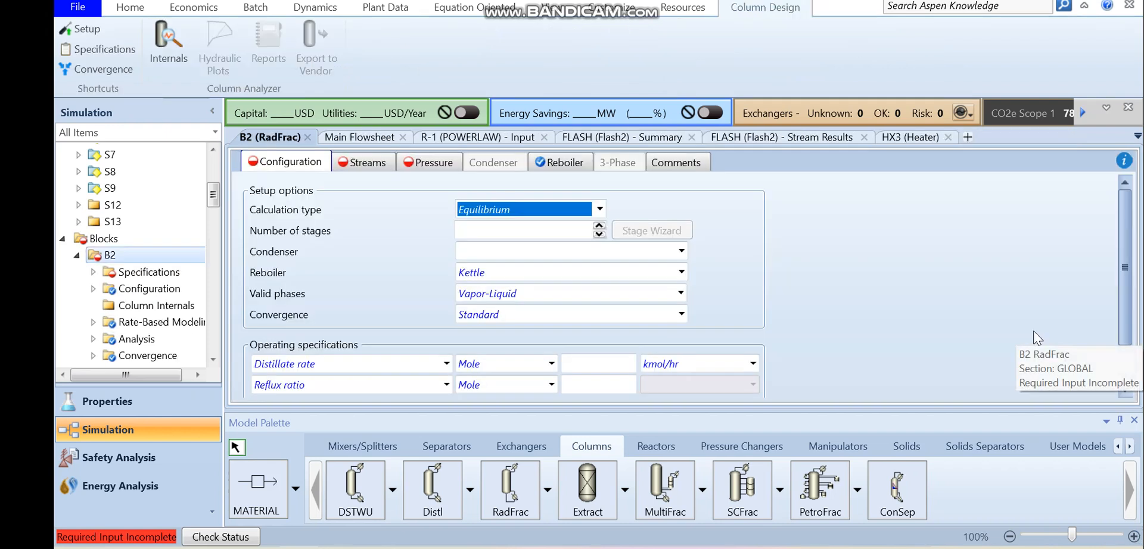
left_click(522, 231)
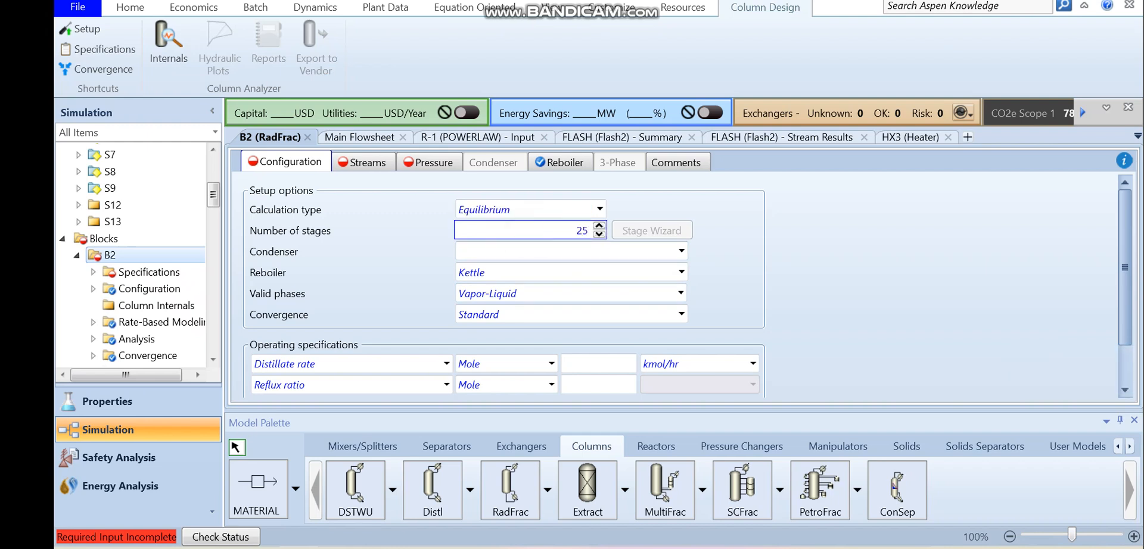
left_click(534, 253)
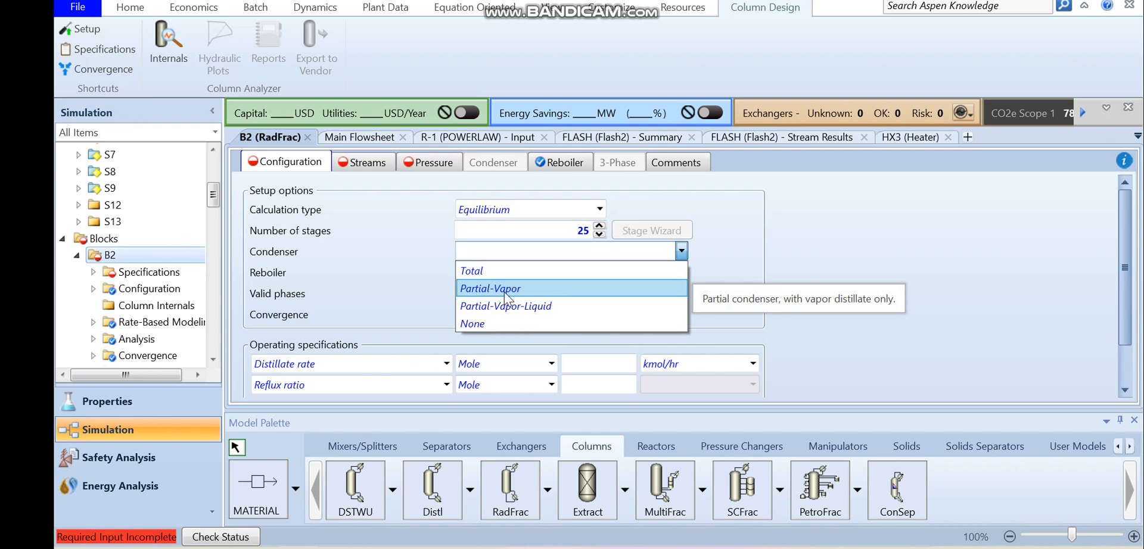
left_click(505, 289)
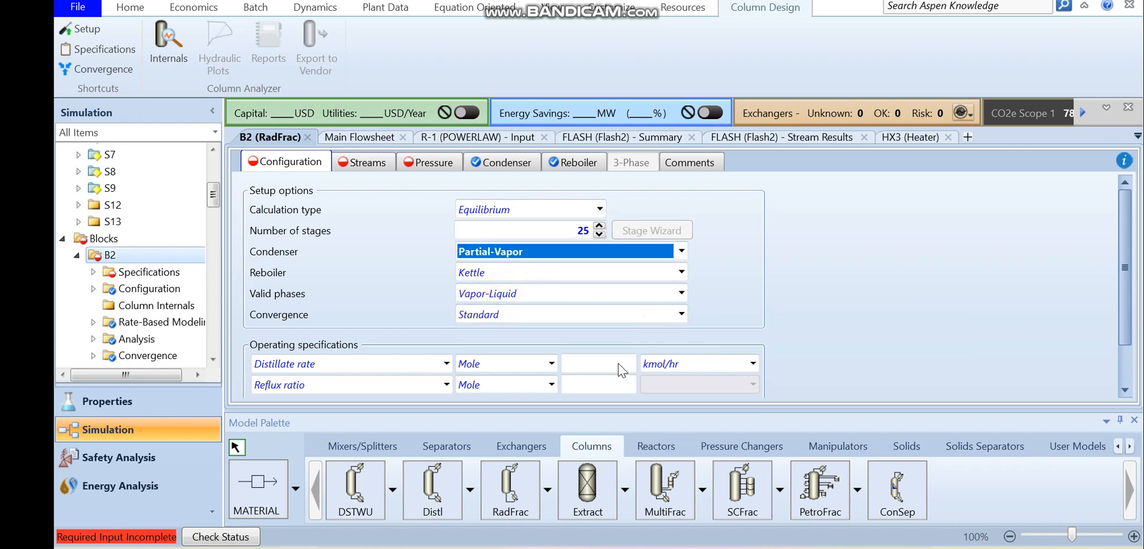
- Specify column B2's operation with a mole boilup ratio of 1.2 and a mole reflux ratio of 3
left_click(447, 363)
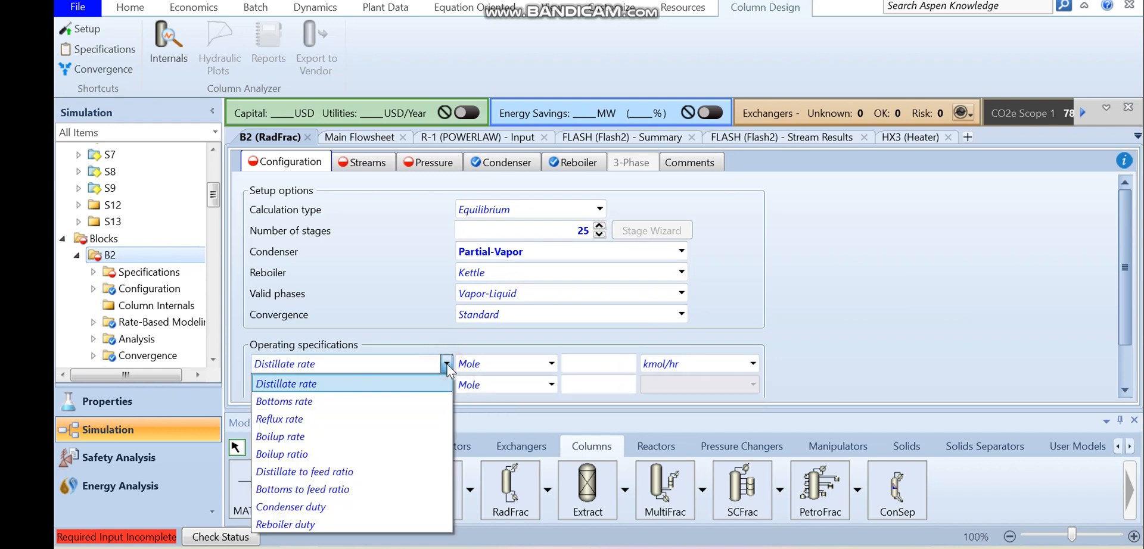
left_click(352, 454)
left_click(587, 363)
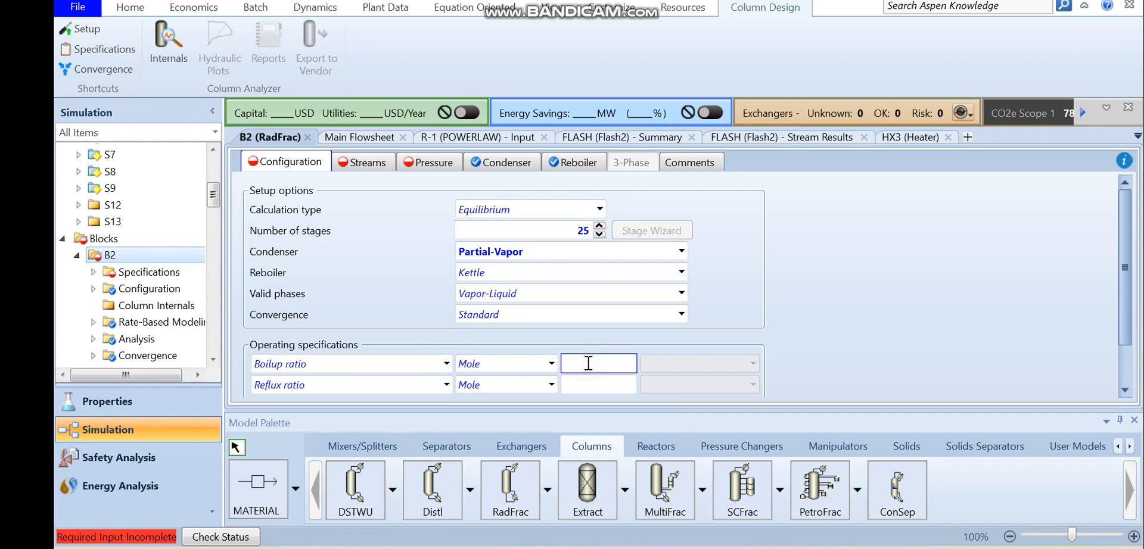
key("XF86AudioMute")
left_click(572, 388)
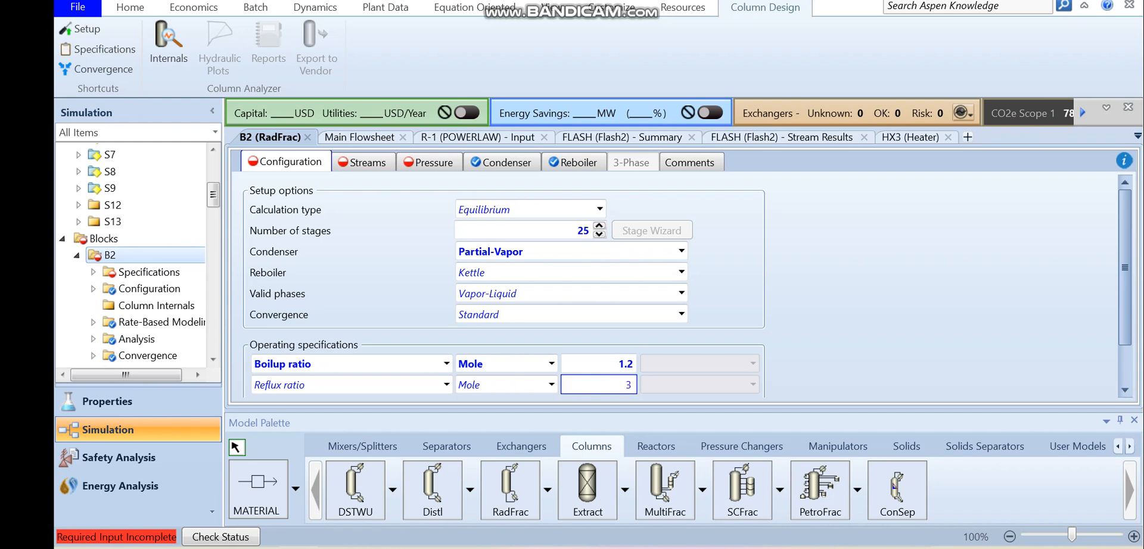
left_click(891, 327)
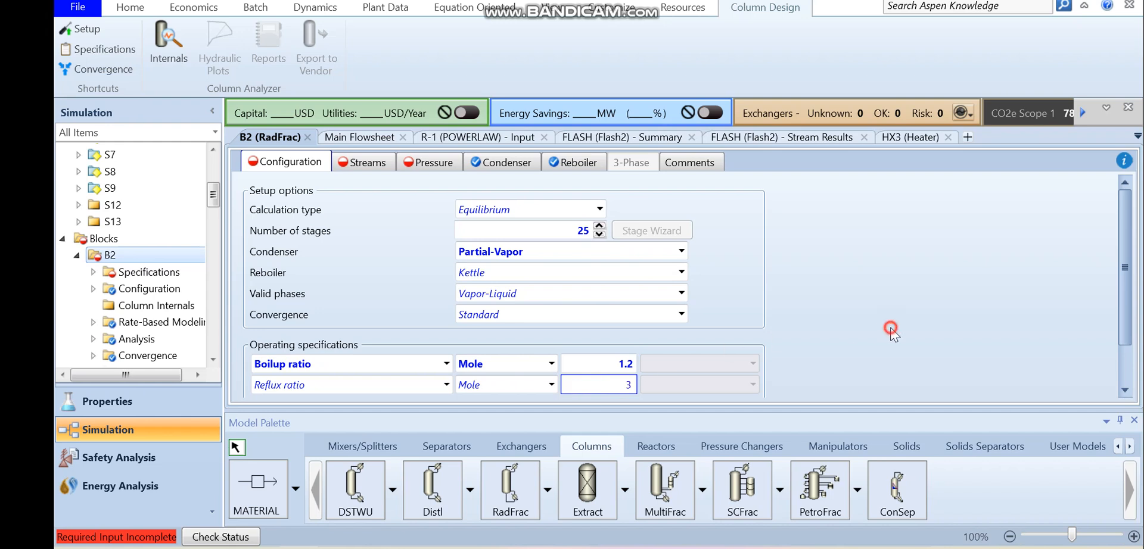
- Set the feed stage of stream S9 in column B2 to 15
left_click(357, 164)
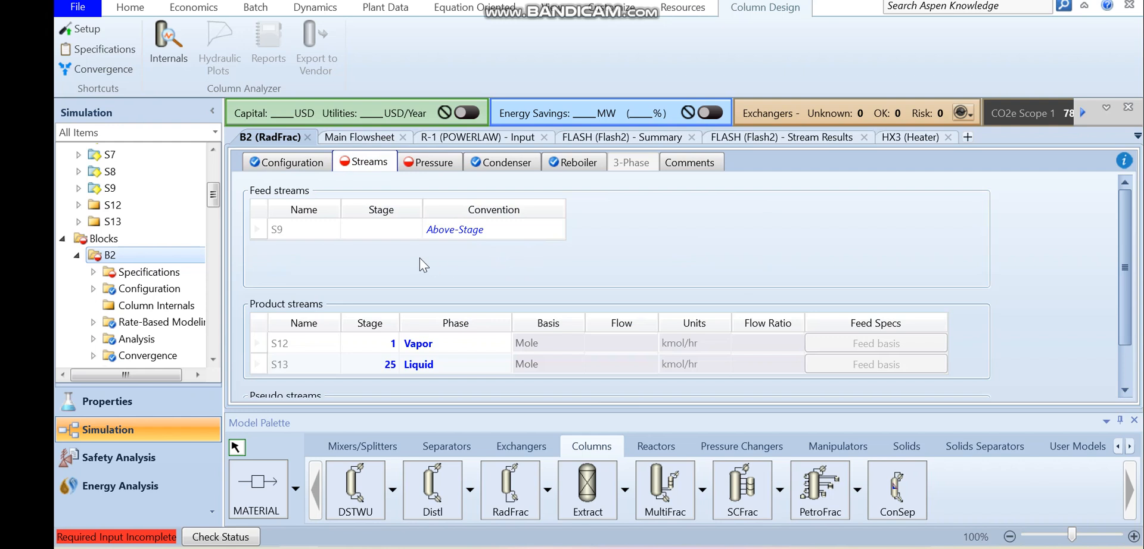
left_click(369, 236)
type("15")
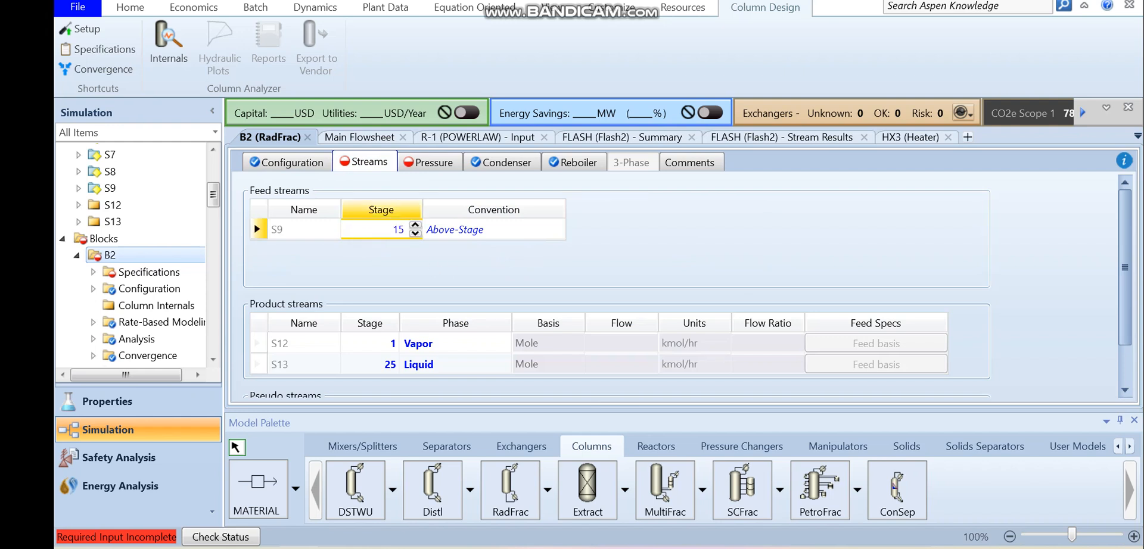
key("Tab")
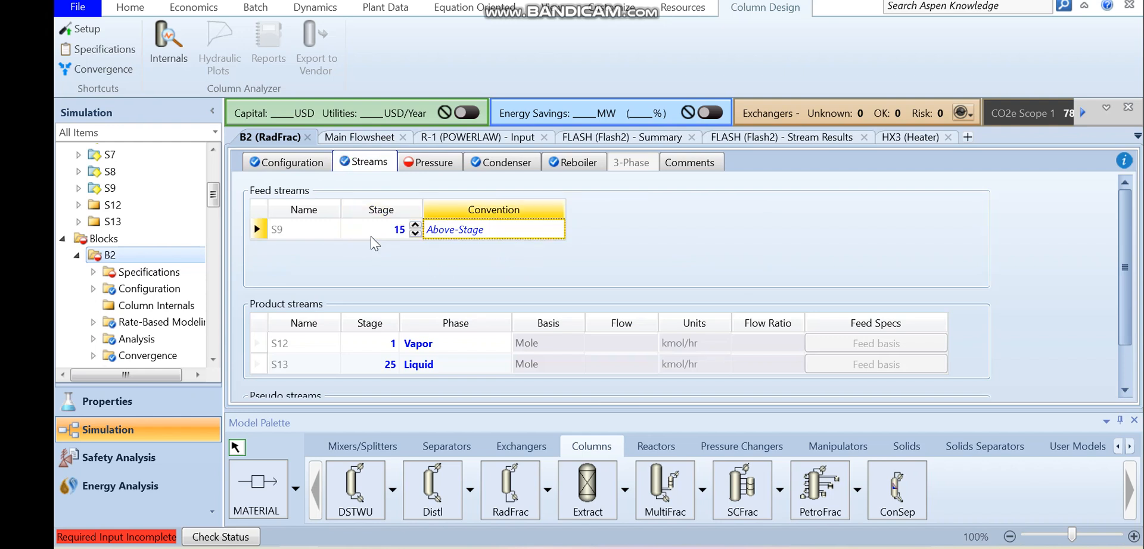
- Set column B2's stage 1 / condenser pressure to 1 bar
left_click(432, 164)
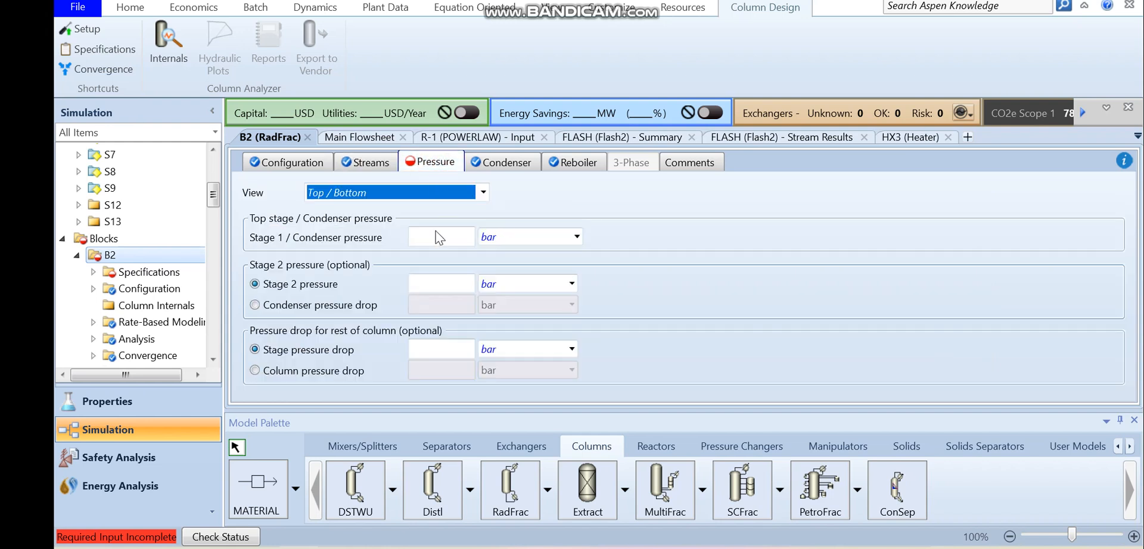
left_click(440, 237)
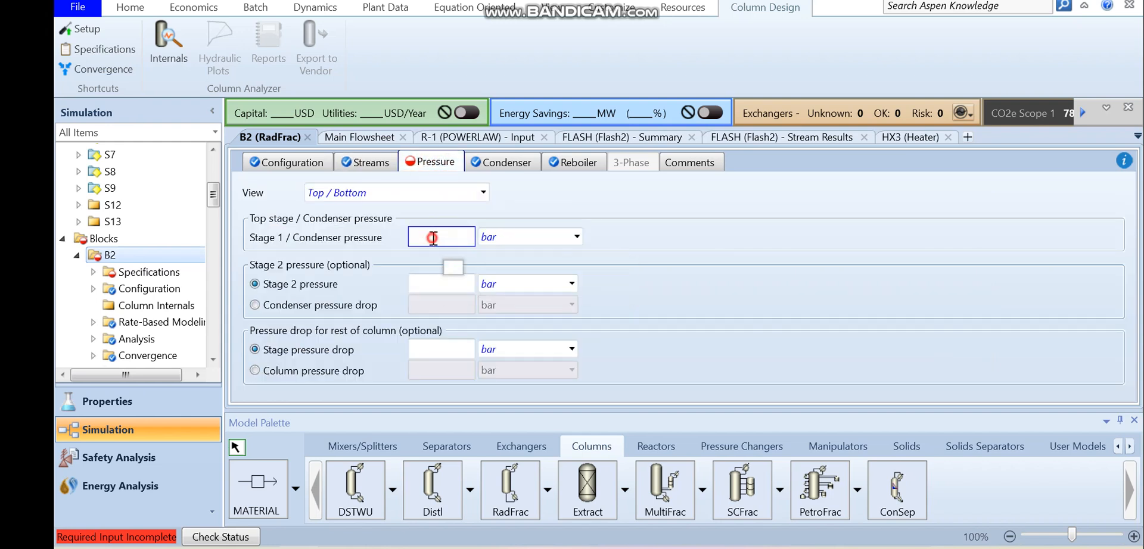
left_click(689, 288)
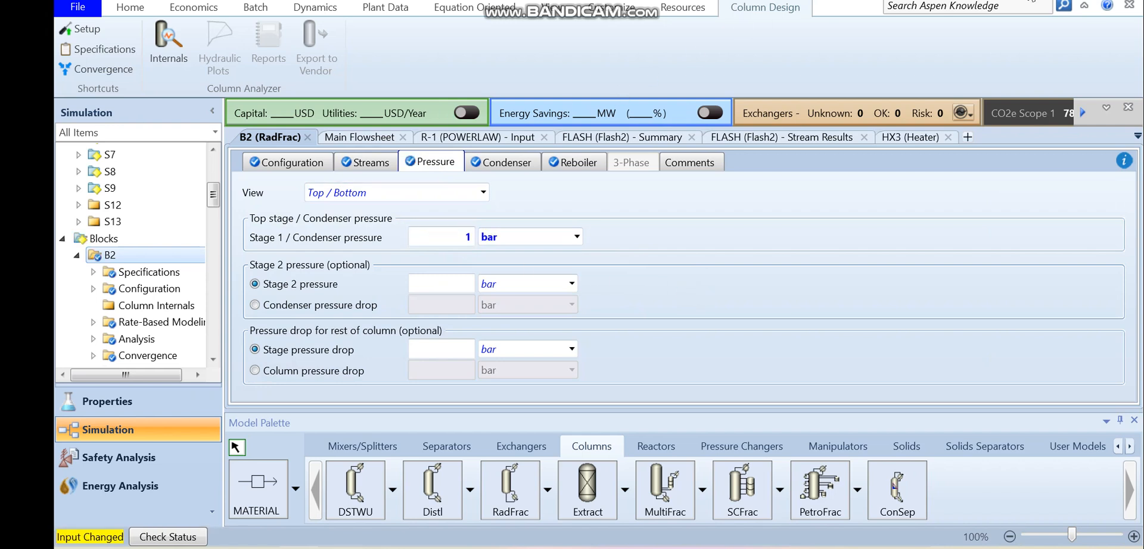
- Run the simulation with the completed column specifications
left_click(540, 13)
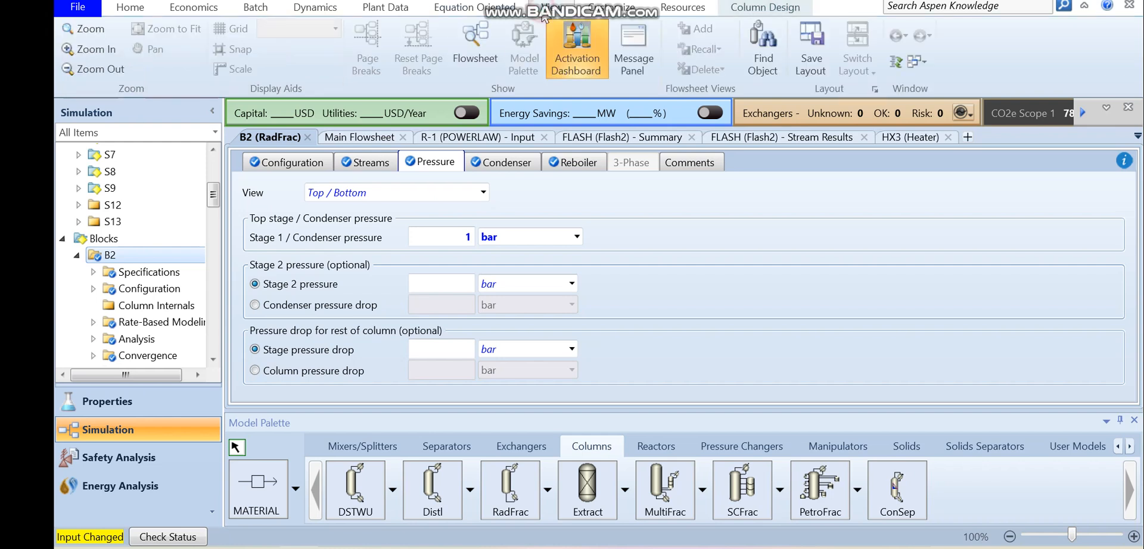
left_click(135, 9)
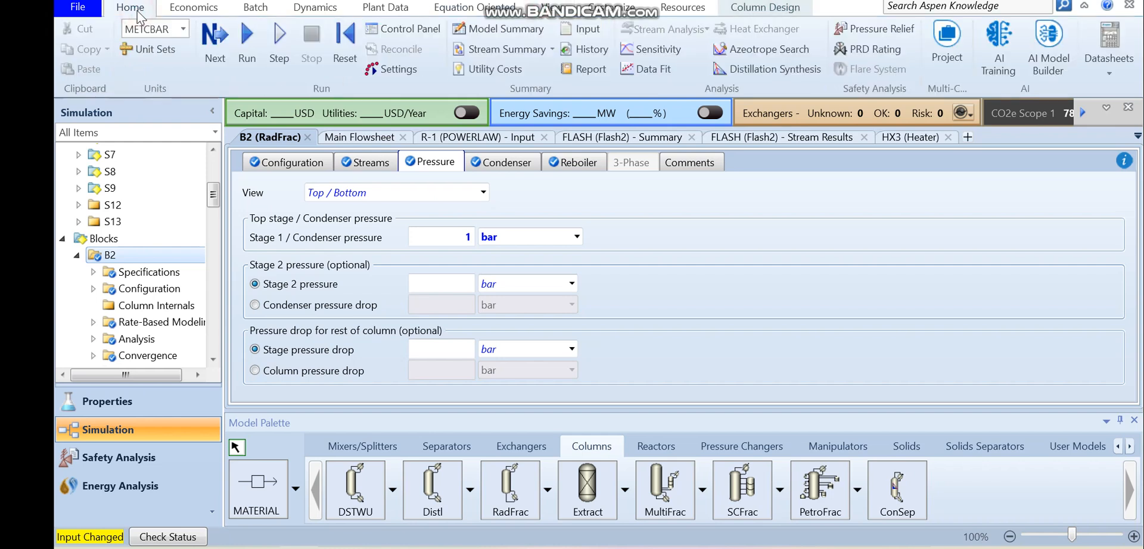
left_click(247, 53)
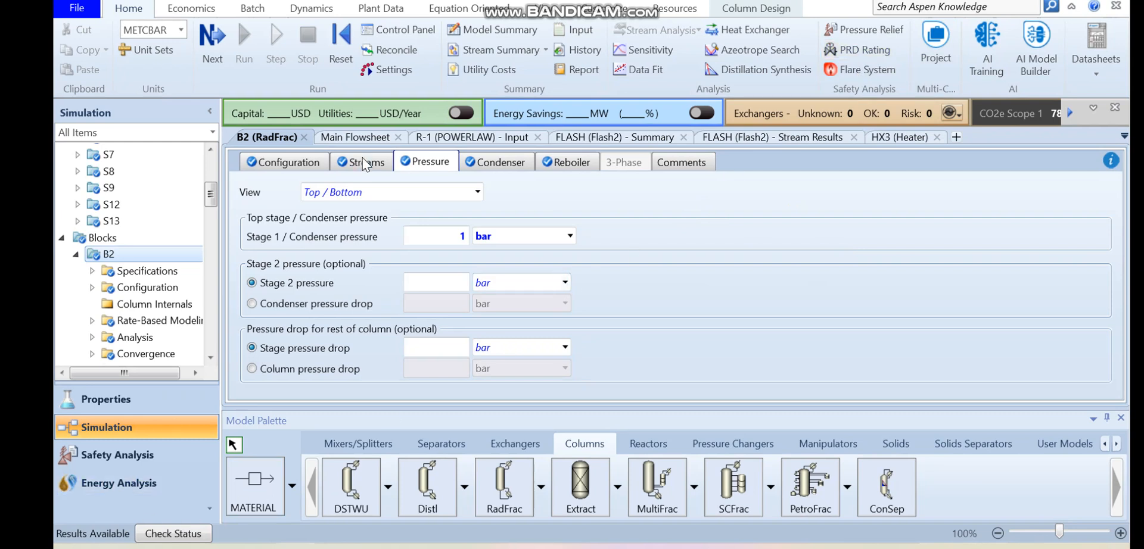
- Return to the main flowsheet and rename column block B2 as DIST
left_click(545, 8)
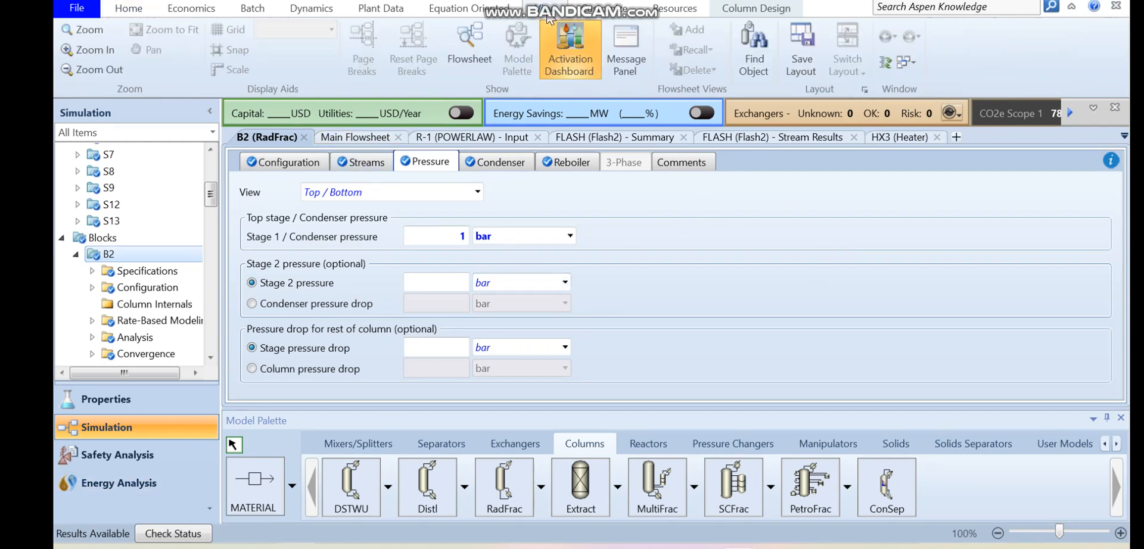
left_click(484, 58)
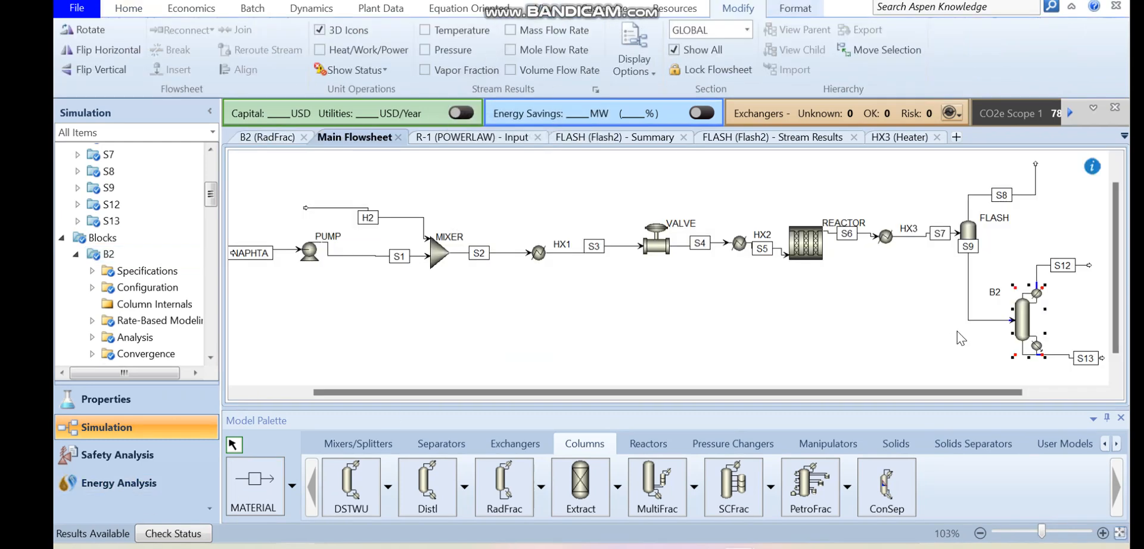
double_click(1022, 331)
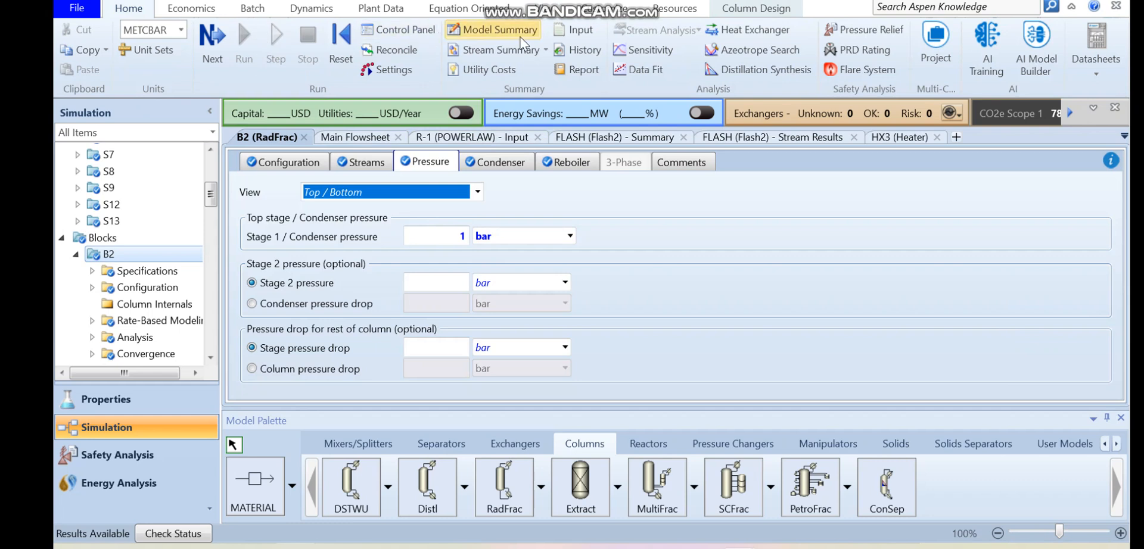
left_click(534, 6)
left_click(461, 49)
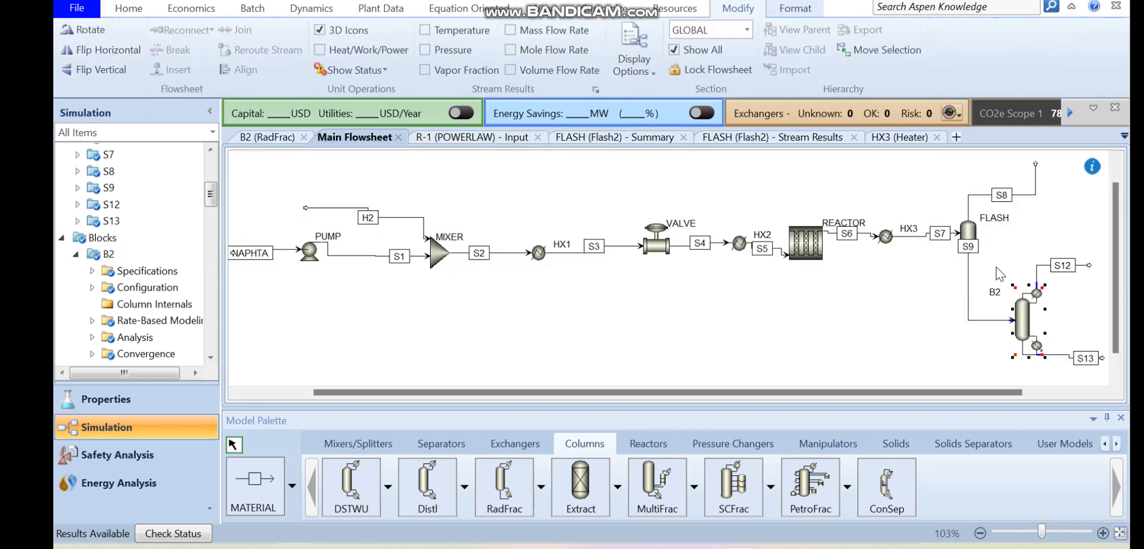
left_click(997, 296)
type("DIST")
key("Return")
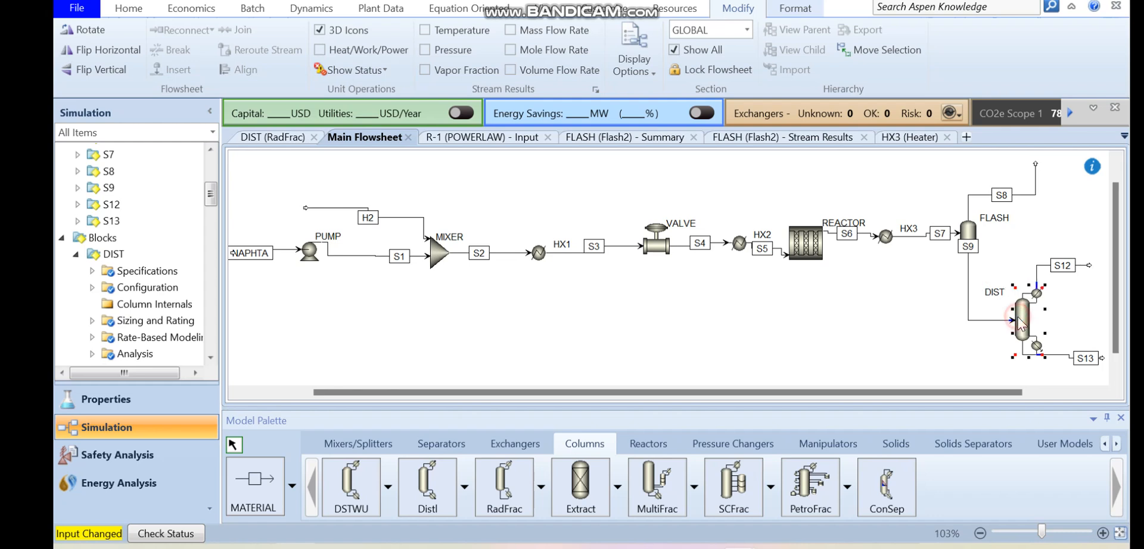
- Open the DIST column's stream results and expand the mole fractions of its feed and product streams
double_click(1020, 317)
scroll(212, 203, "down", 3)
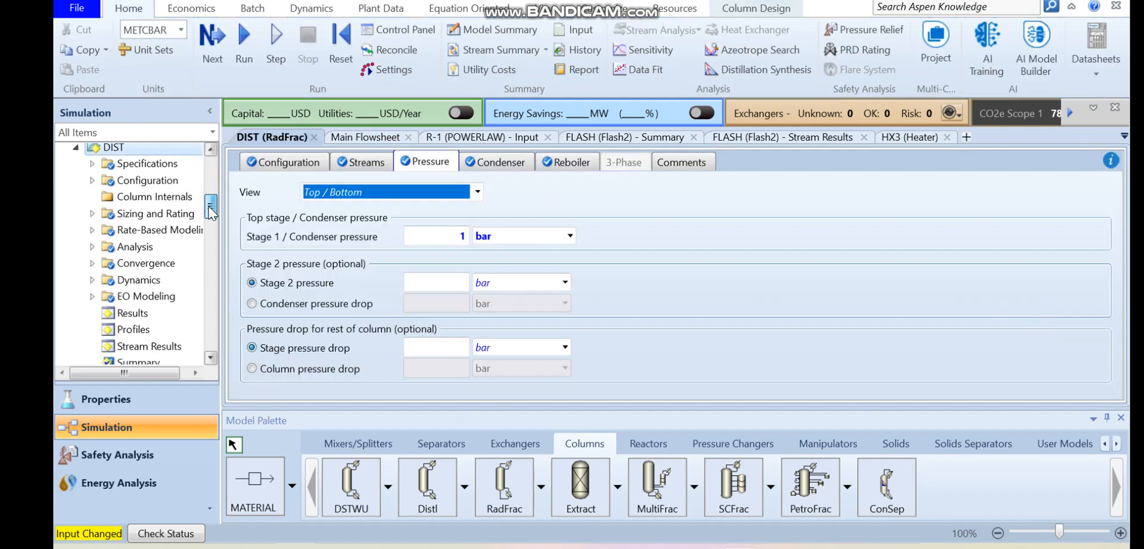
left_click(171, 310)
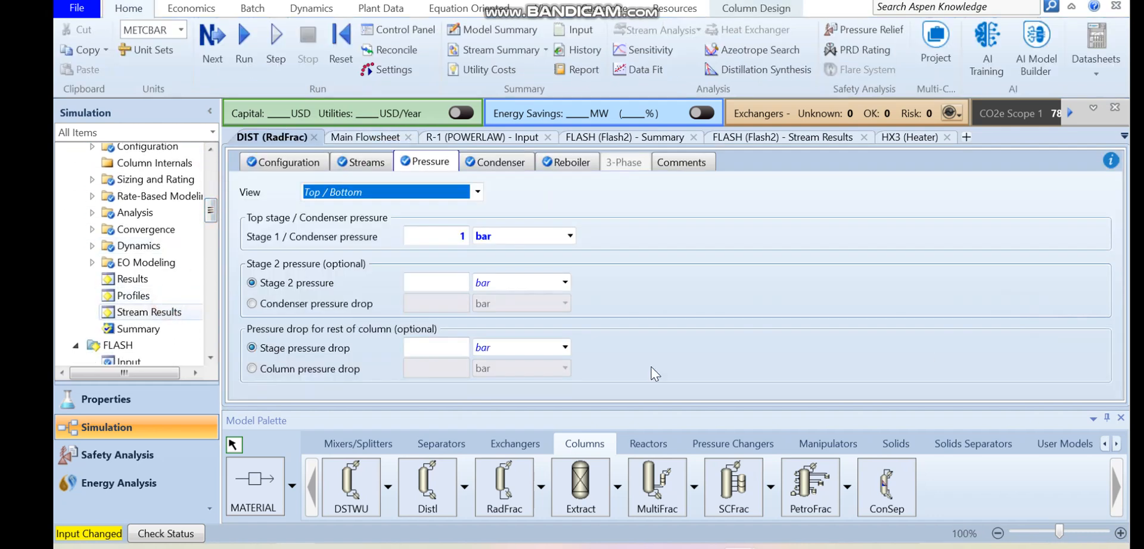
scroll(654, 374, "down", 8)
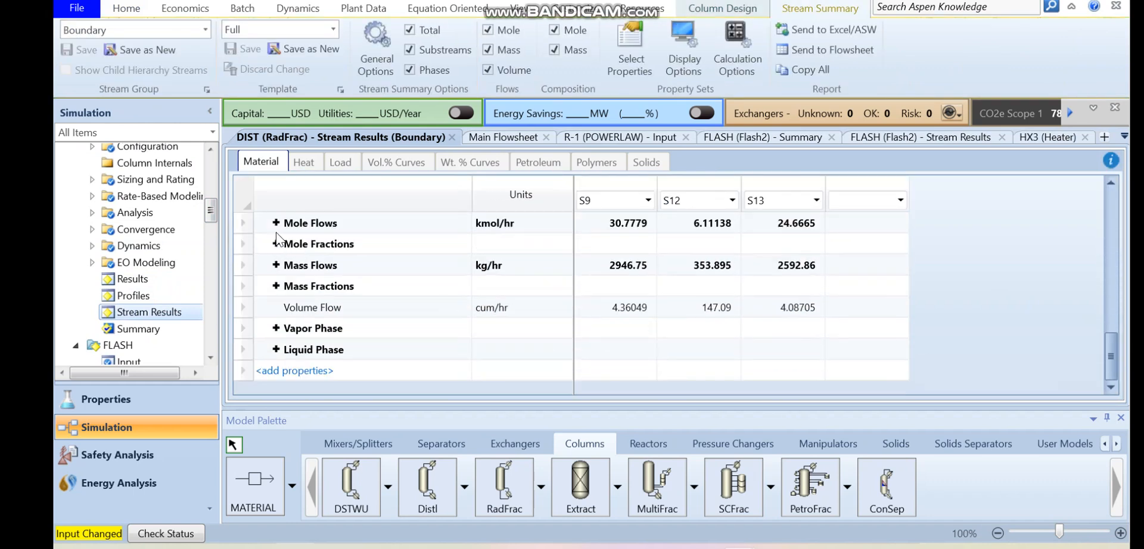
left_click(275, 244)
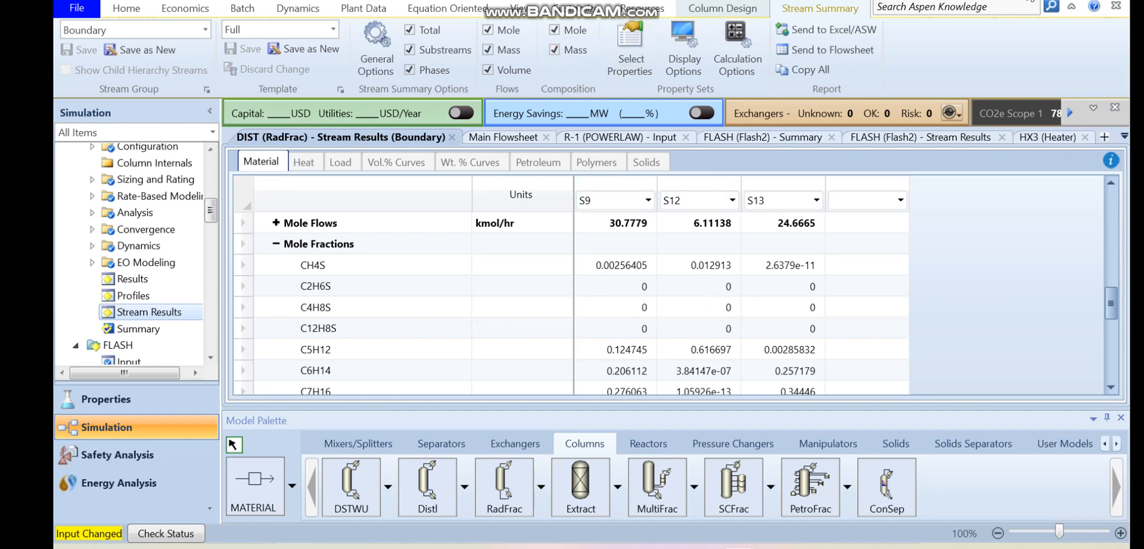
- Examine the component mole fractions of distillate stream S12 from C5H12 down to CH4
left_click(1027, 0)
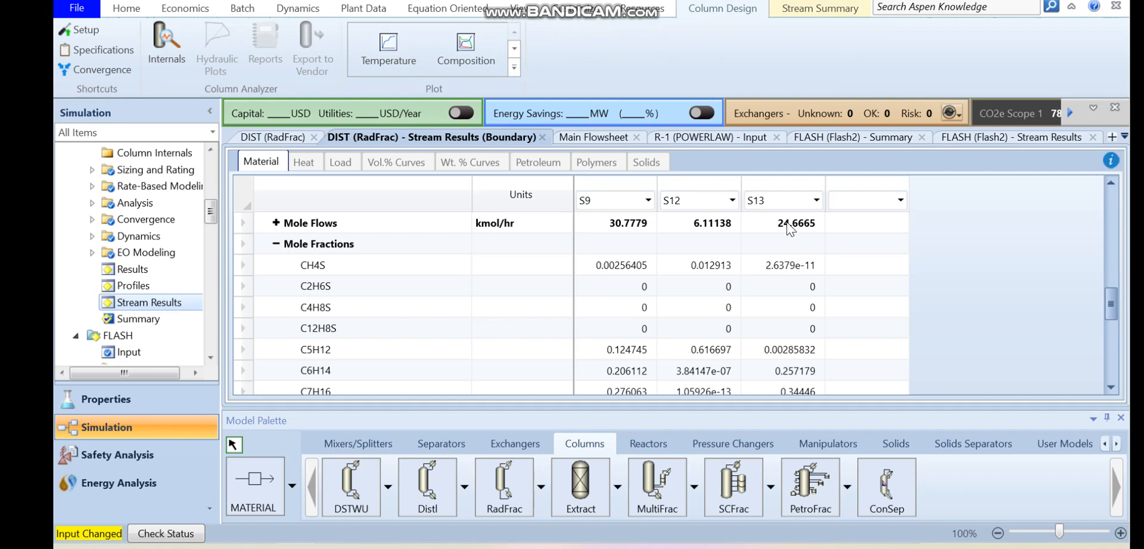
left_click(733, 225)
left_click(699, 348)
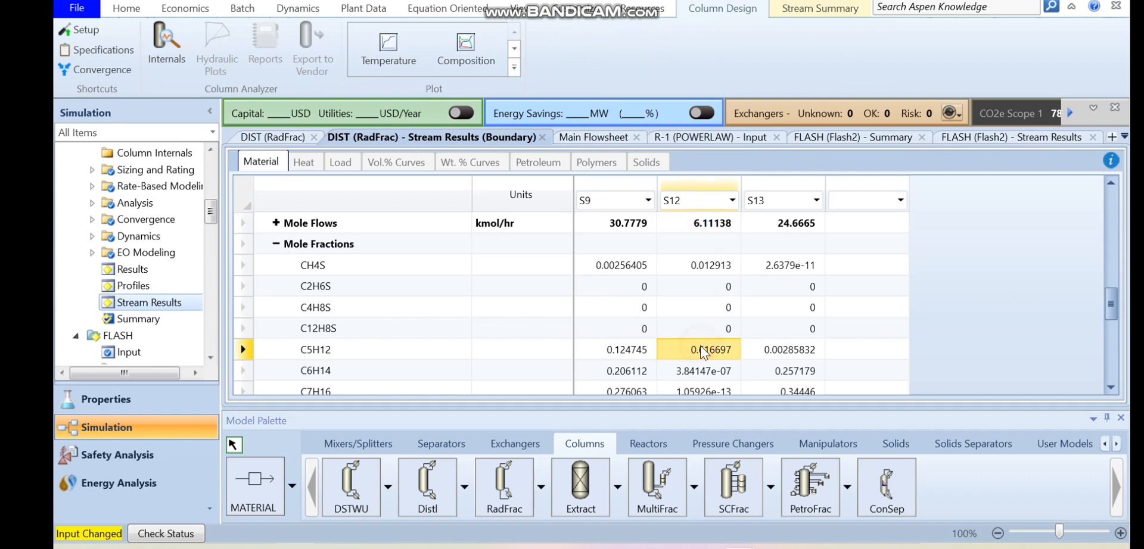
key("Down")
key("Down")
key("Down")
key("Down")
key("Down")
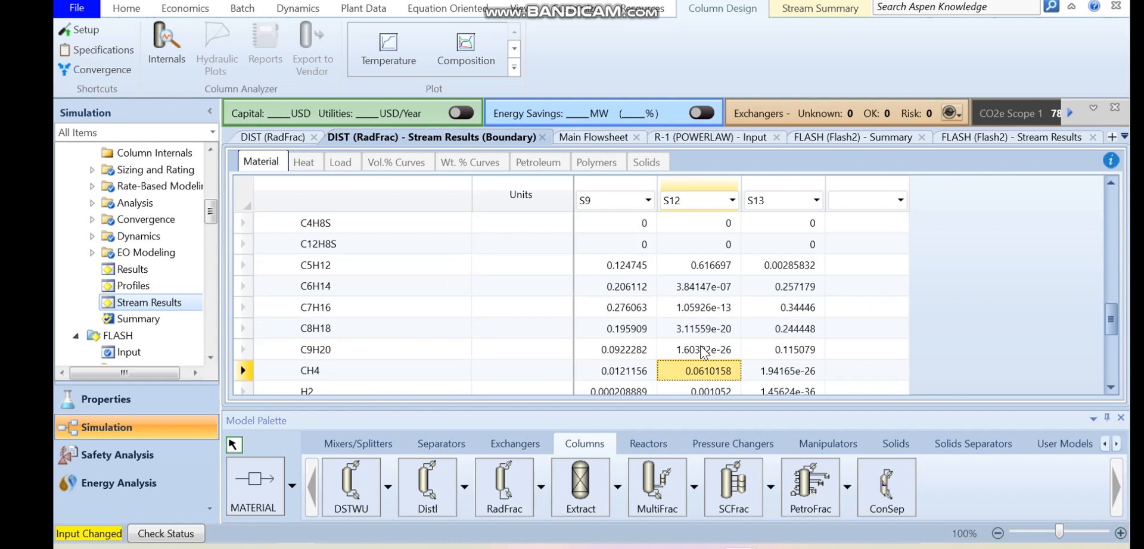
- Examine the mole fractions of distillate stream S12 from H2 down to C12H10
key("Down")
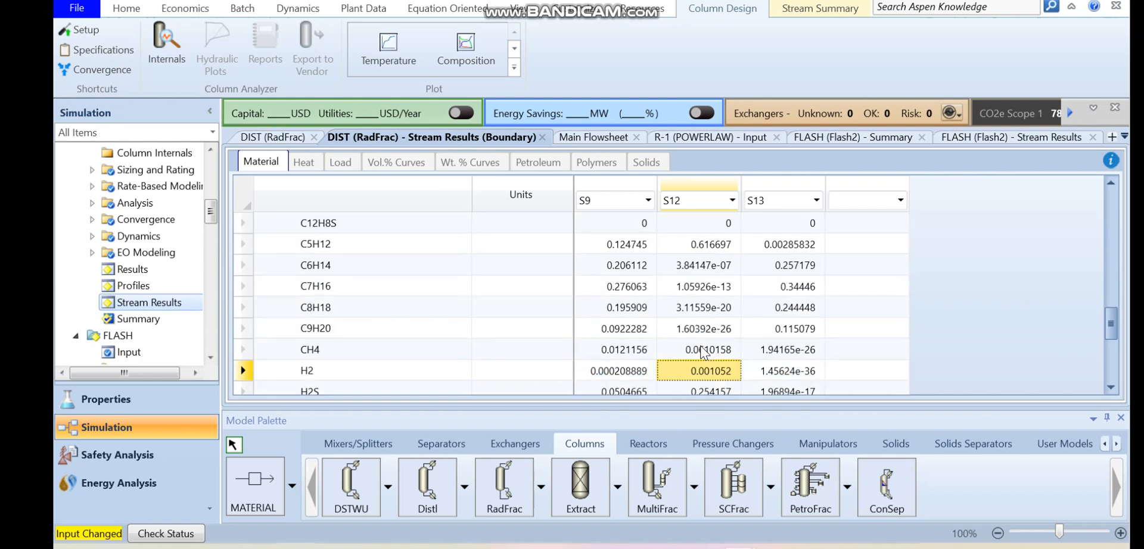
key("Down")
key("Down")
key("Down")
key("Down")
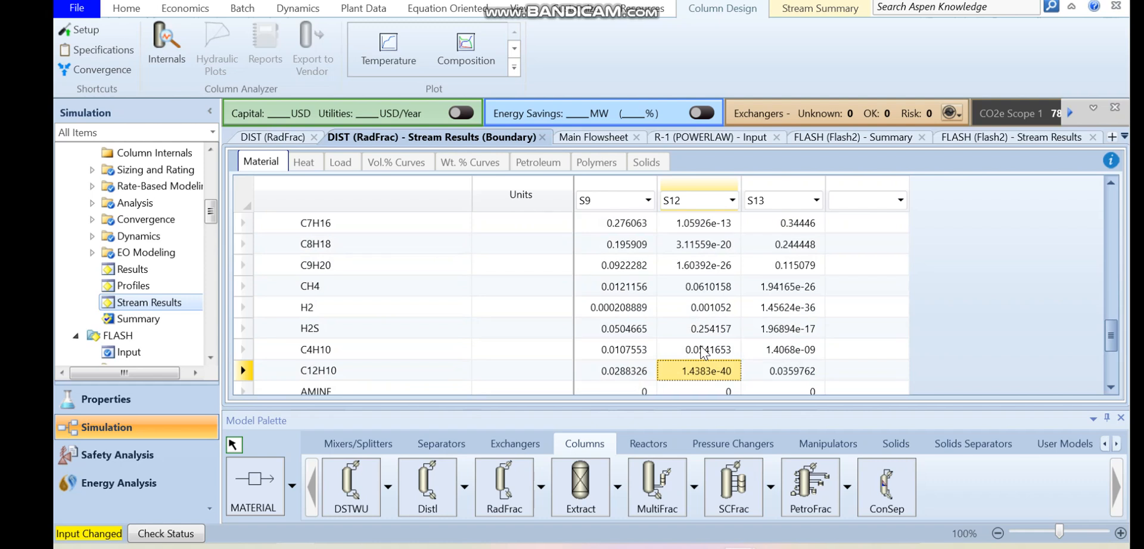
- Examine the mole fractions of bottoms stream S13 from C12H10 up to CH4S
key("Right")
key("Up")
key("Up")
key("Up")
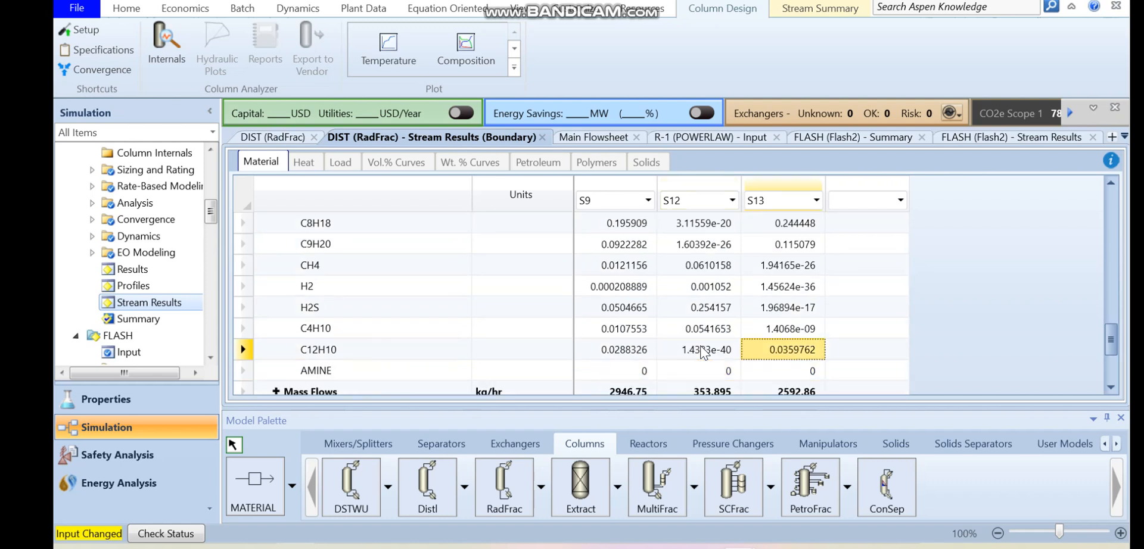
key("Up")
key("Up")
key("Up")
key("Up")
key("Up")
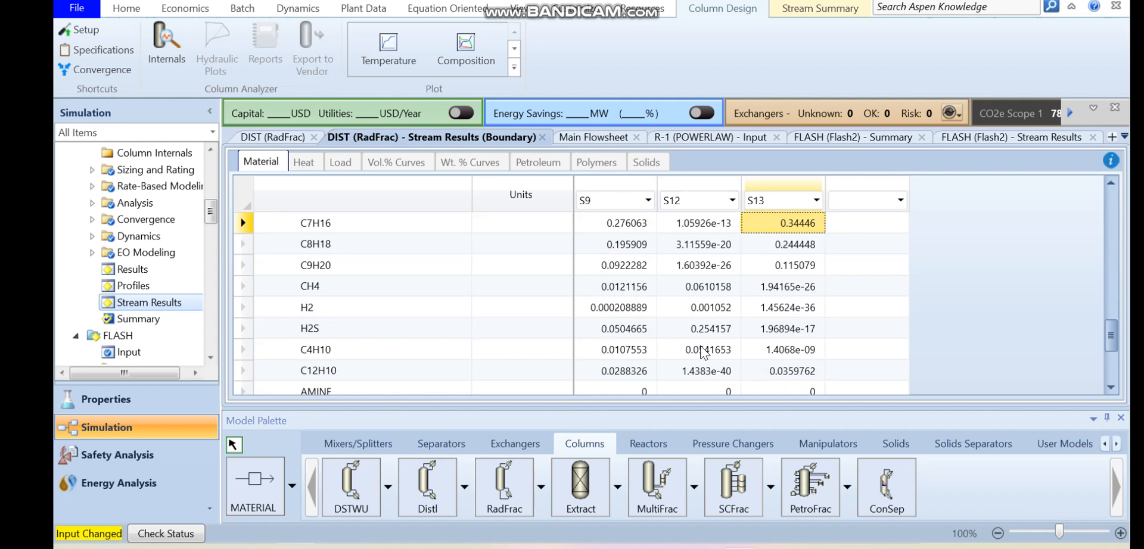
key("Up")
key("Up")
key("Up")
key("Up")
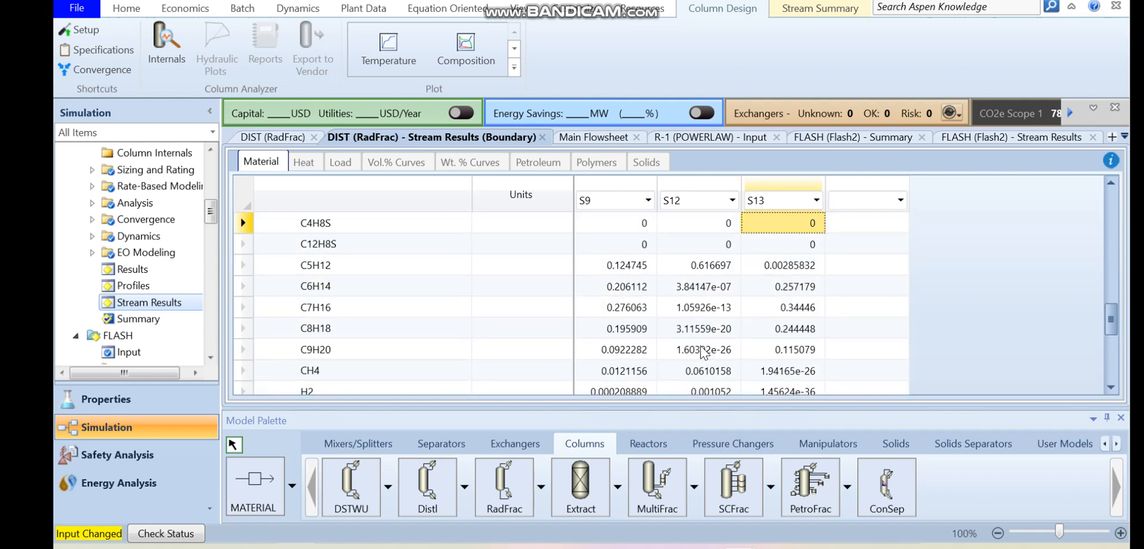
key("Up")
key("Up")
key("Up")
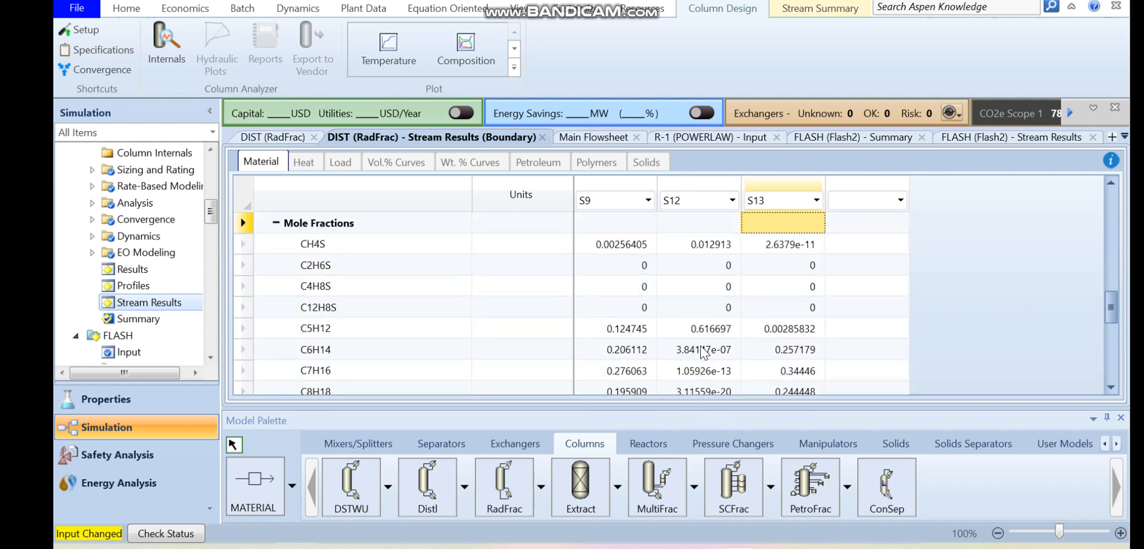
- Review stream S13's mole fractions from C5H12 down to H2, and check the H2S fraction of stream S12
key("Down")
key("Down")
key("Down")
key("Down")
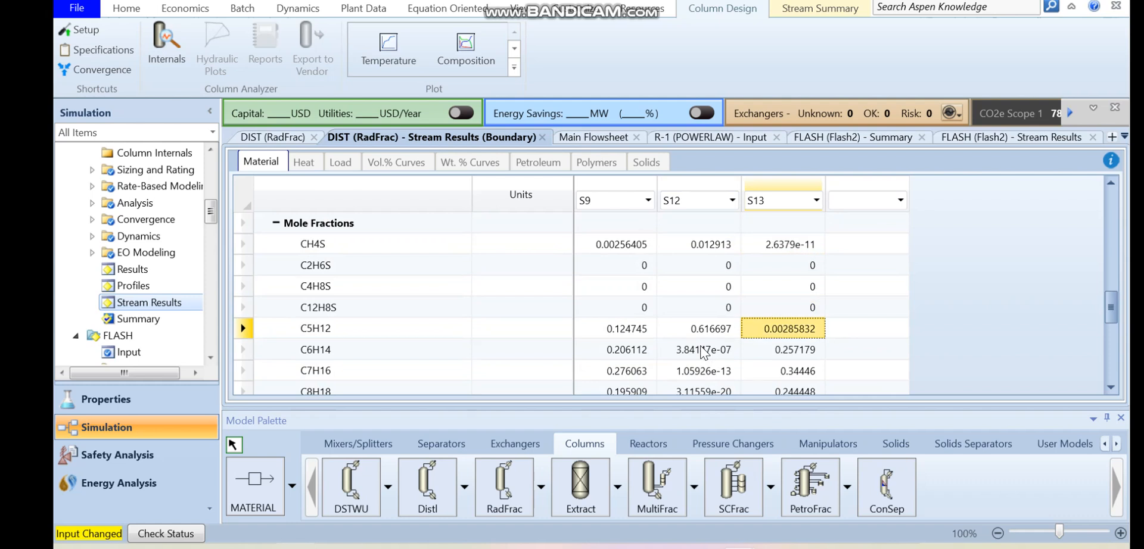
key("Down")
key("Down")
key("Down")
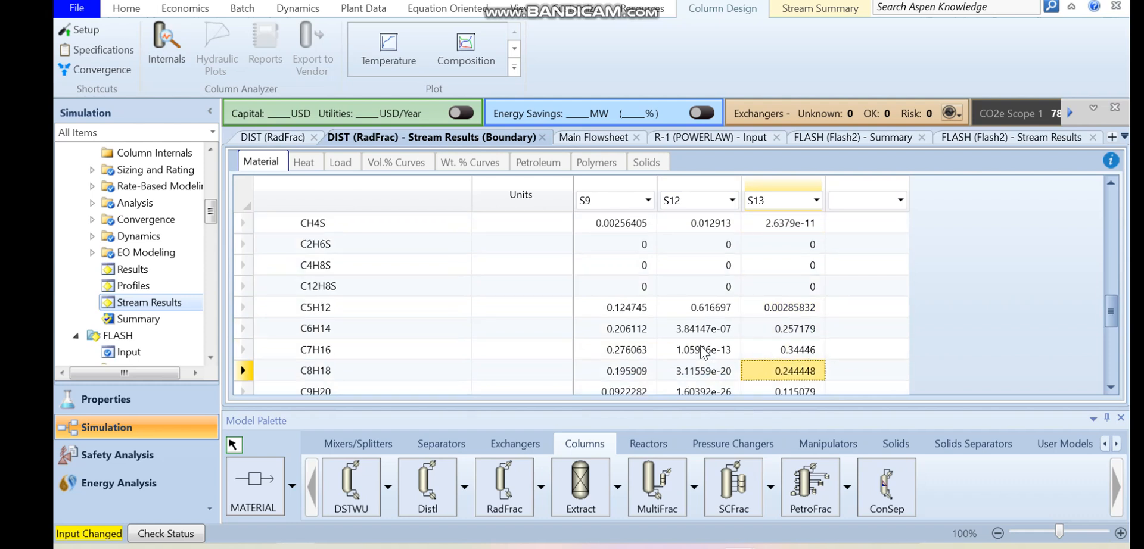
key("Down")
key("Down")
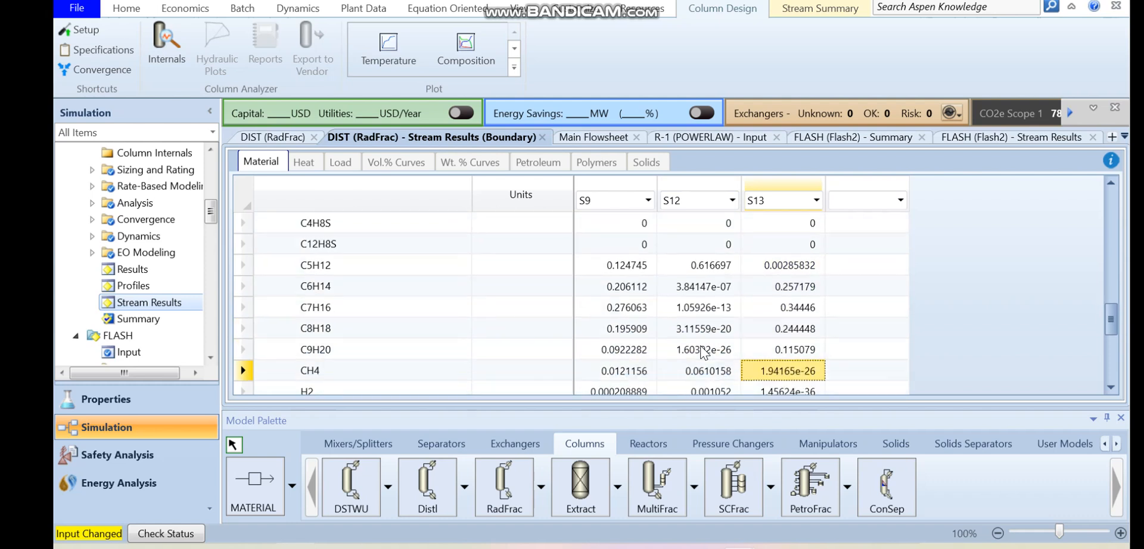
key("Down")
key("Left")
key("Down")
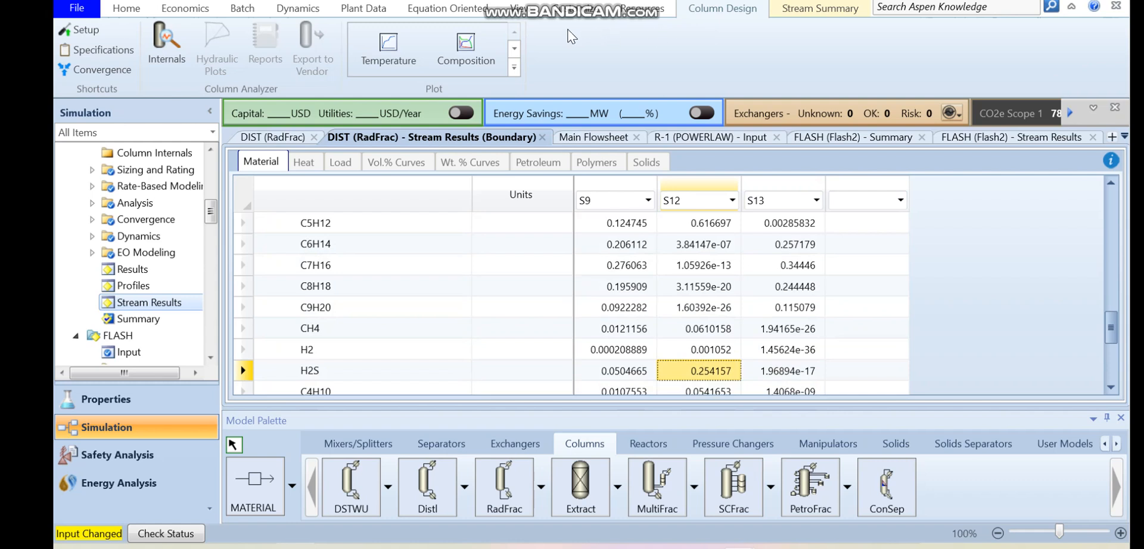
- Return to the main flowsheet and place a Heater block just after the end of bottoms stream S13
left_click(530, 8)
left_click(593, 137)
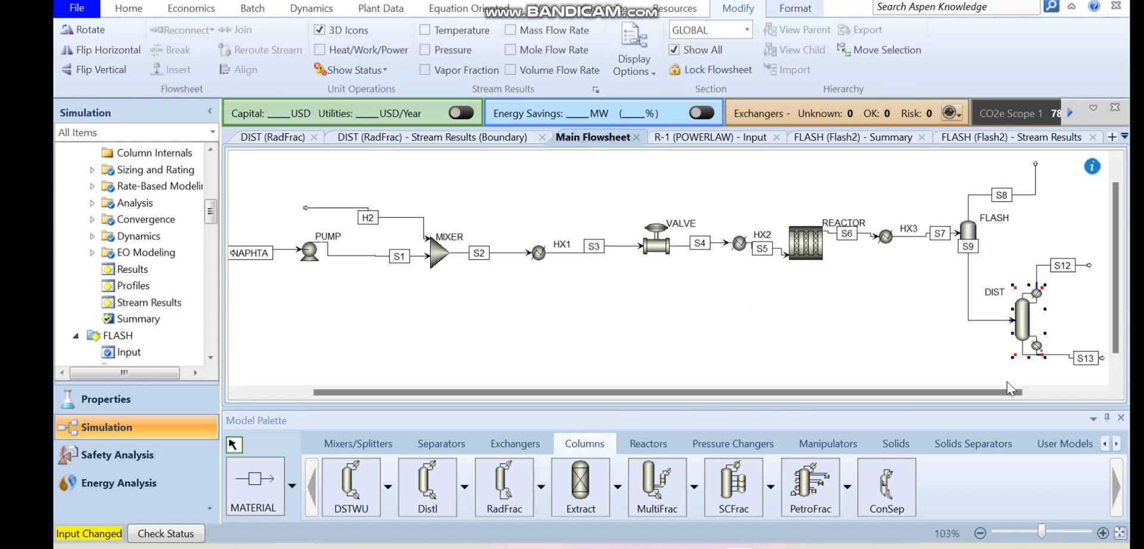
left_click_drag(1006, 389, 1095, 391)
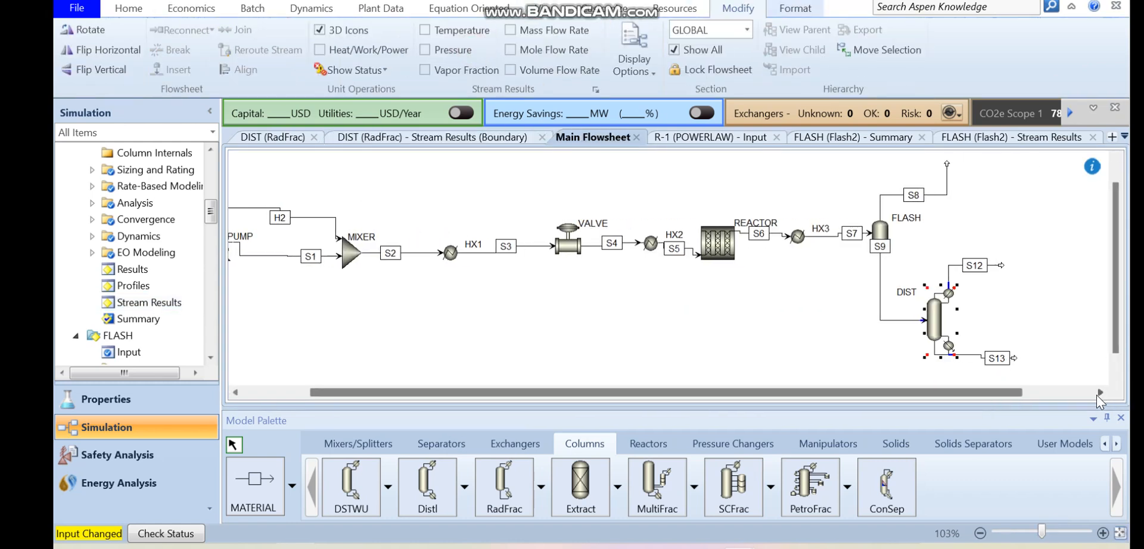
left_click(1099, 392)
left_click(1099, 392)
left_click(1099, 392)
left_click(1100, 392)
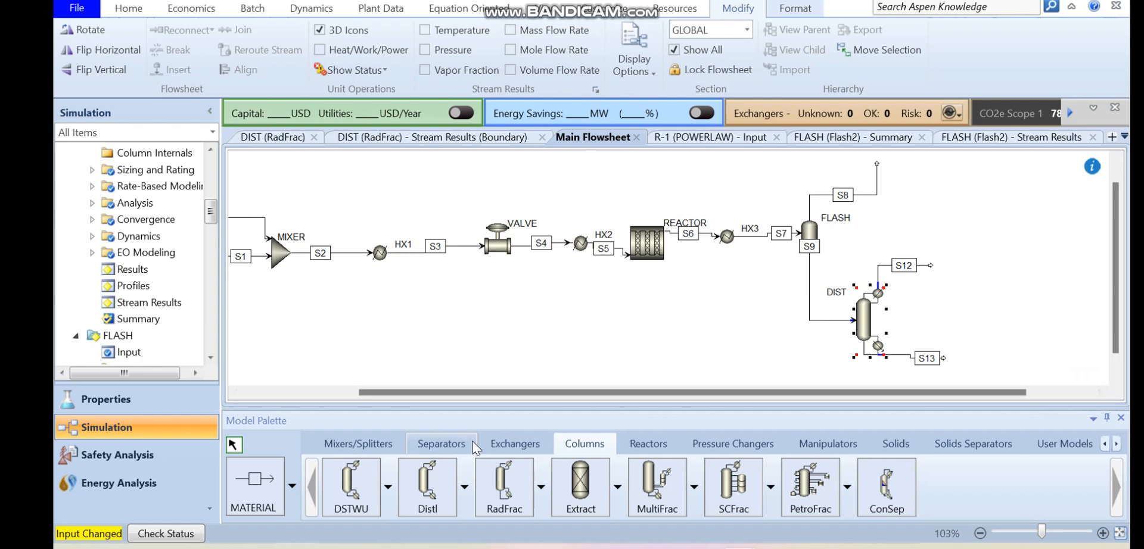
left_click(503, 444)
left_click(350, 486)
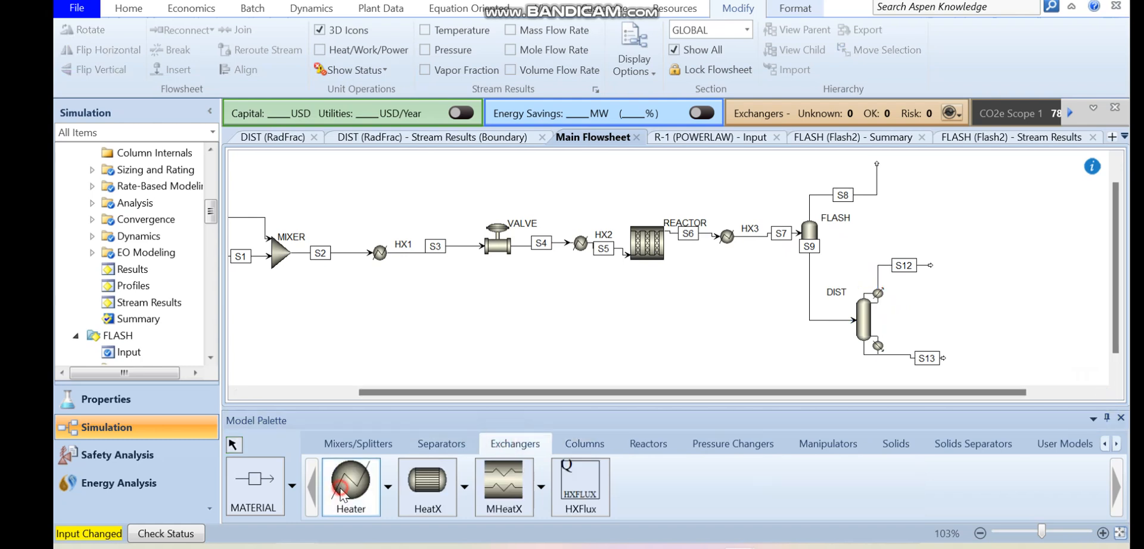
left_click(967, 357)
key("Escape")
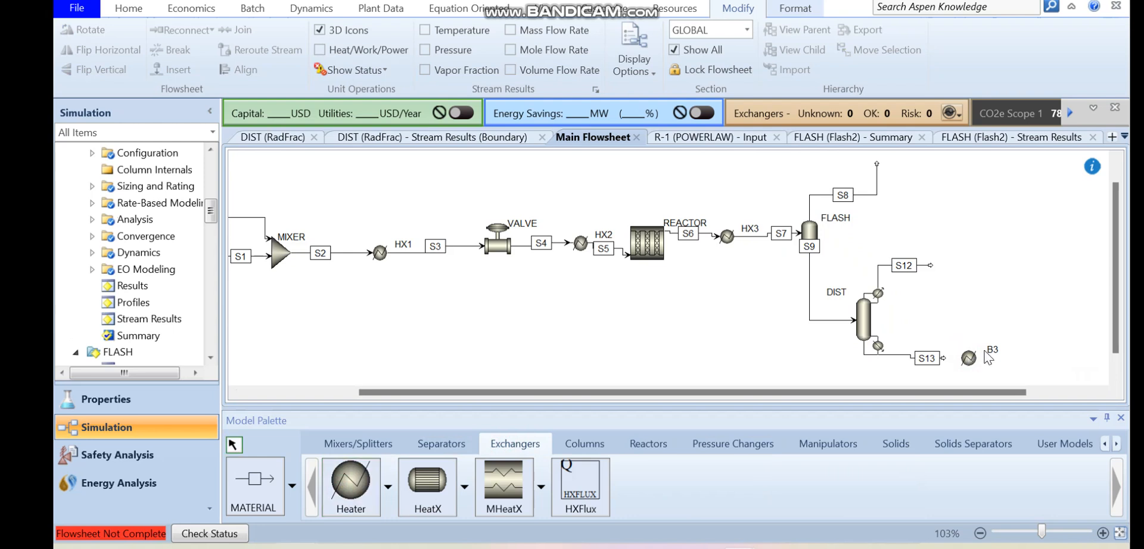
- Rename the new heater block as HX4
double_click(991, 351)
type("HX4")
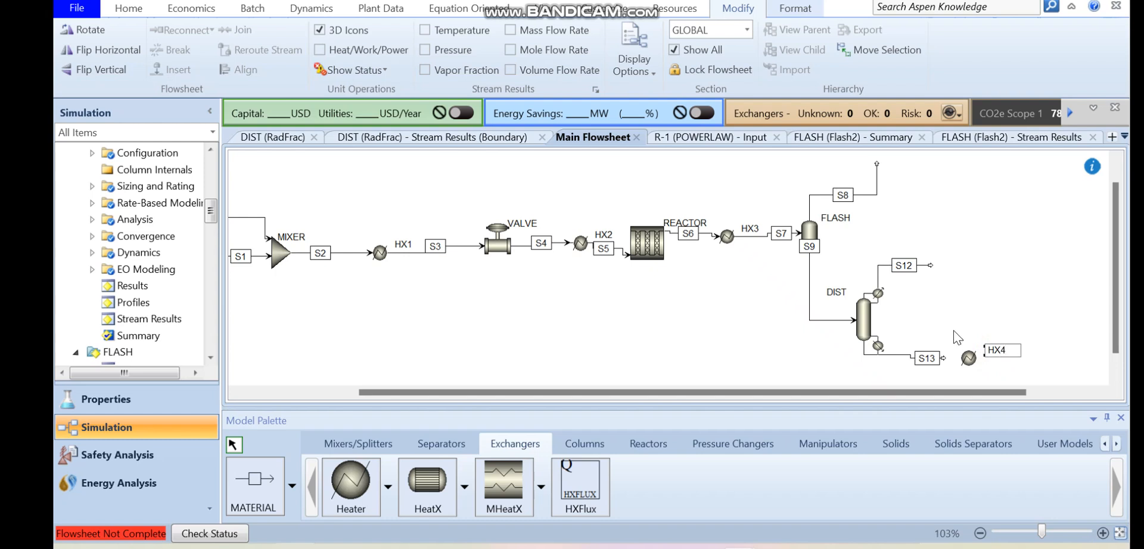
left_click(945, 323)
- Connect stream S13 to the HX4 inlet and draw a material product stream from the HX4 outlet
double_click(944, 359)
left_click(960, 357)
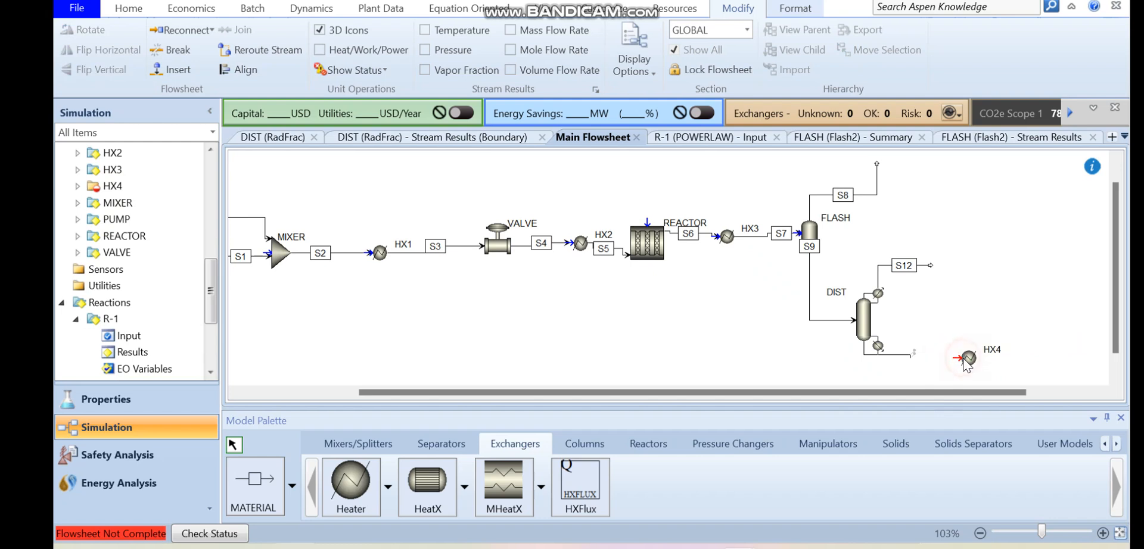
left_click(258, 499)
left_click(977, 358)
left_click(1043, 356)
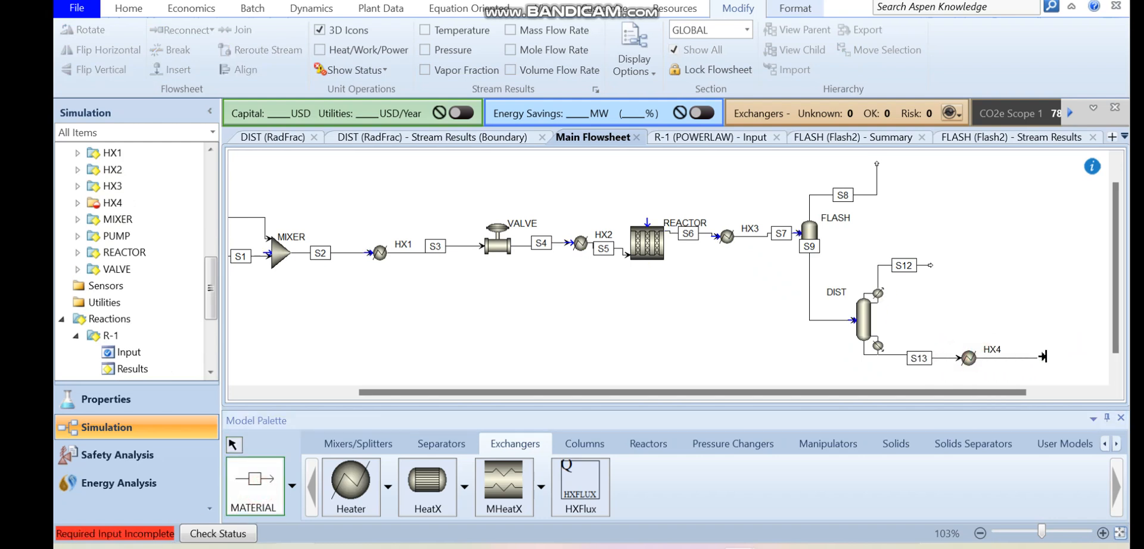
key("Escape")
- Specify heater HX4 with a temperature of 40 C and a pressure of 0 bar
left_click(967, 359)
double_click(967, 358)
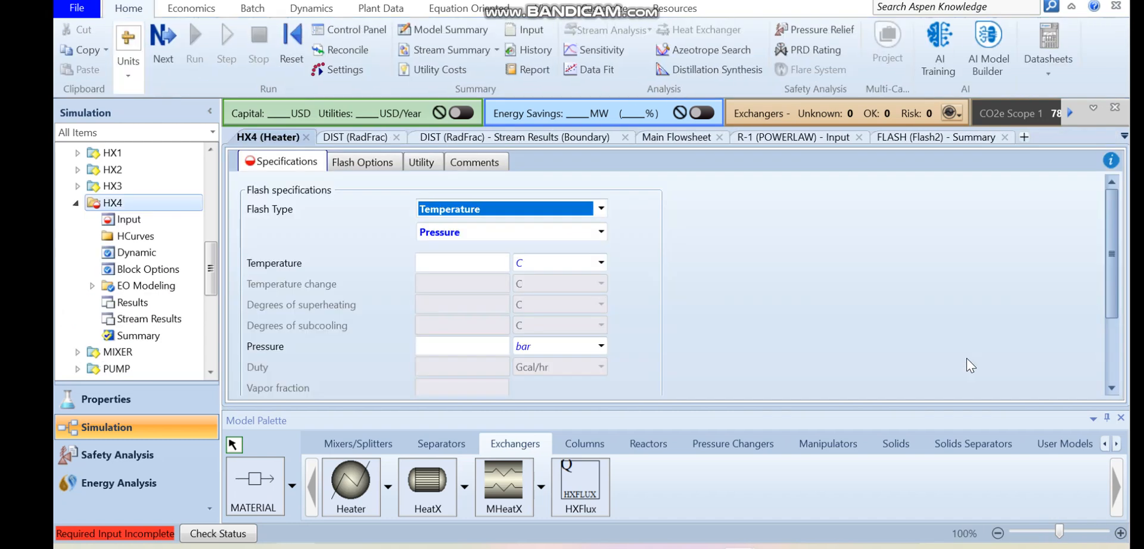
left_click(456, 263)
type("40")
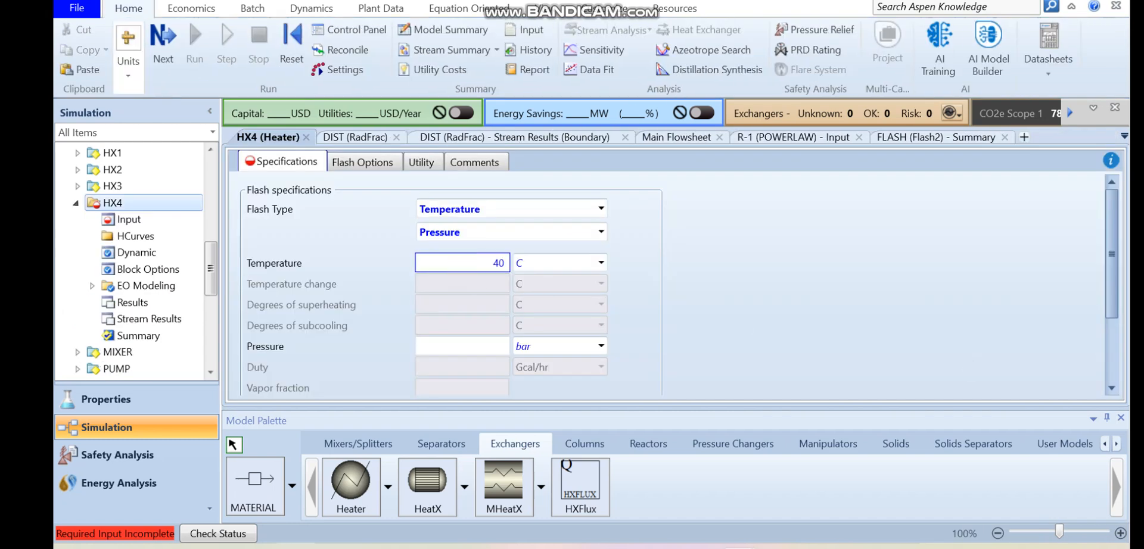
left_click(466, 346)
type("0")
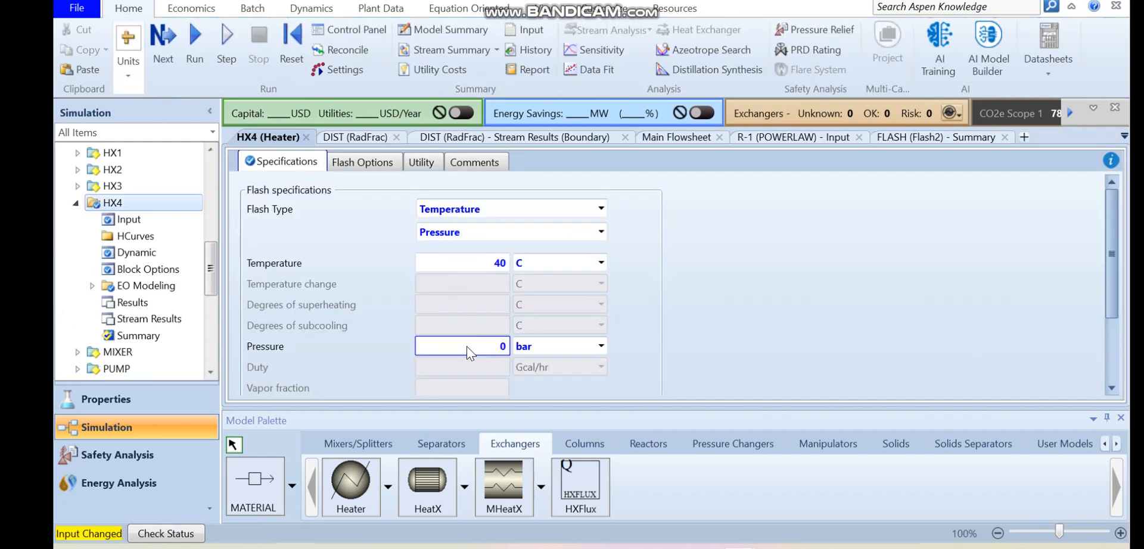
- Run the simulation and display HX4's heat duty in kW in its results summary
left_click(182, 46)
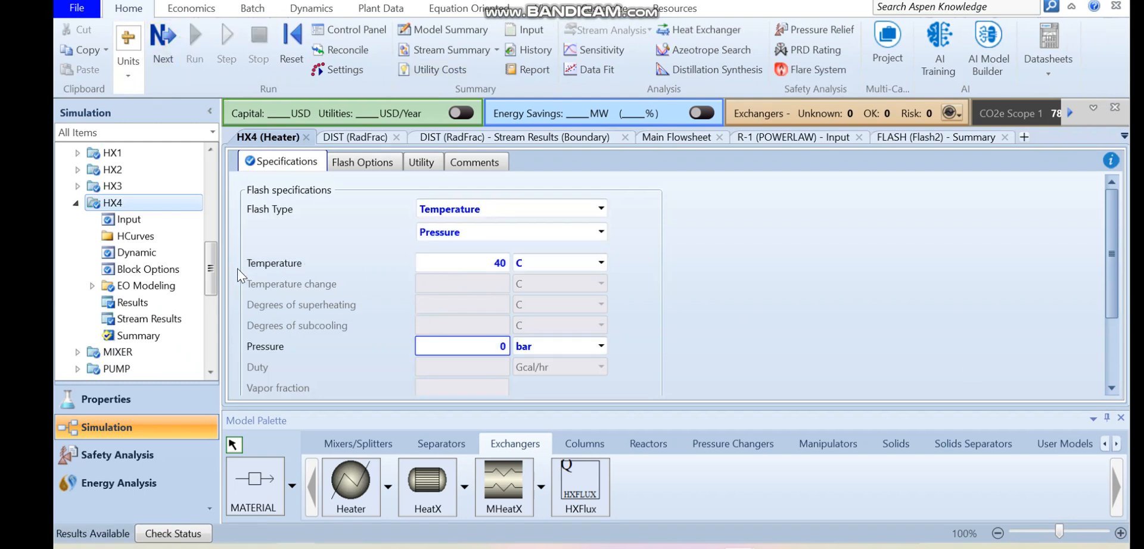
scroll(209, 269, "down", 3)
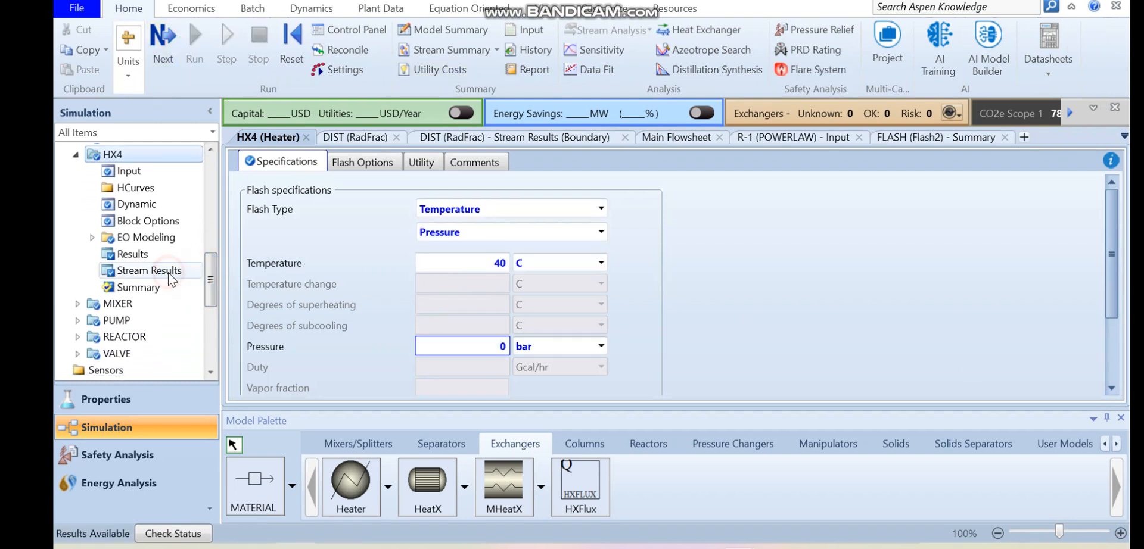
left_click(170, 273)
left_click(132, 254)
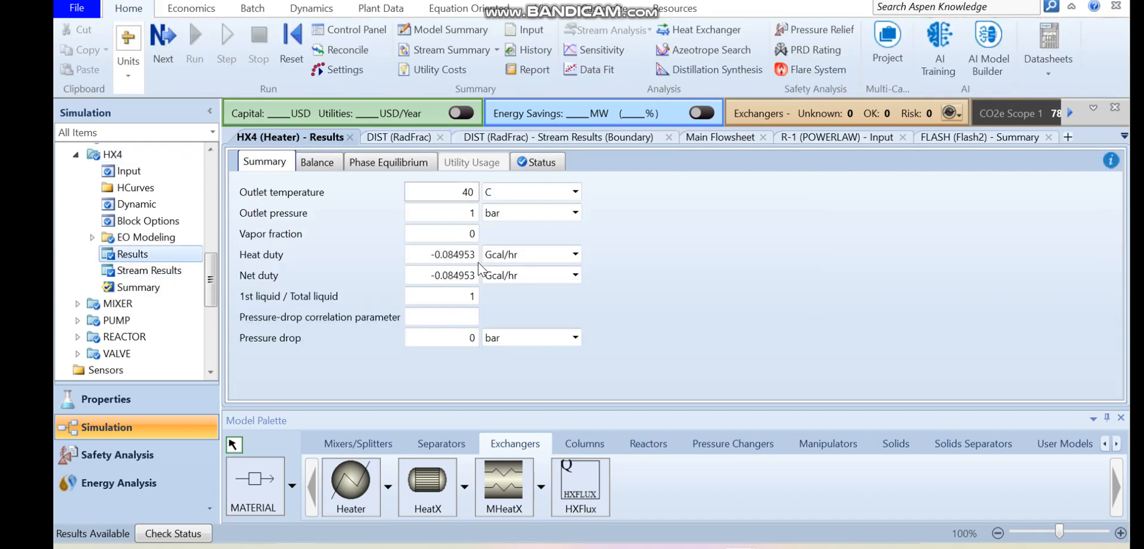
left_click(575, 255)
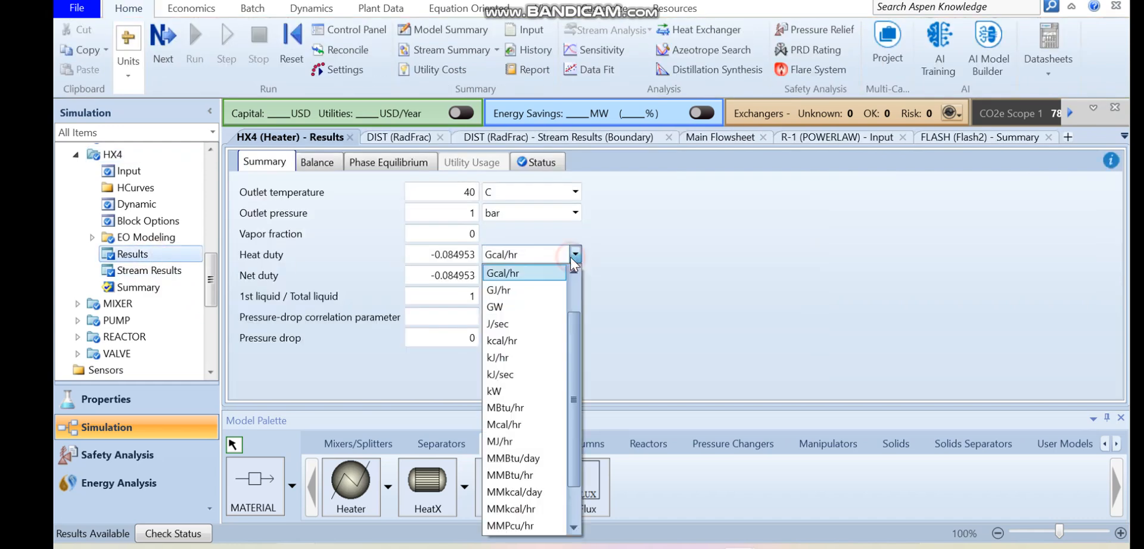
left_click(511, 391)
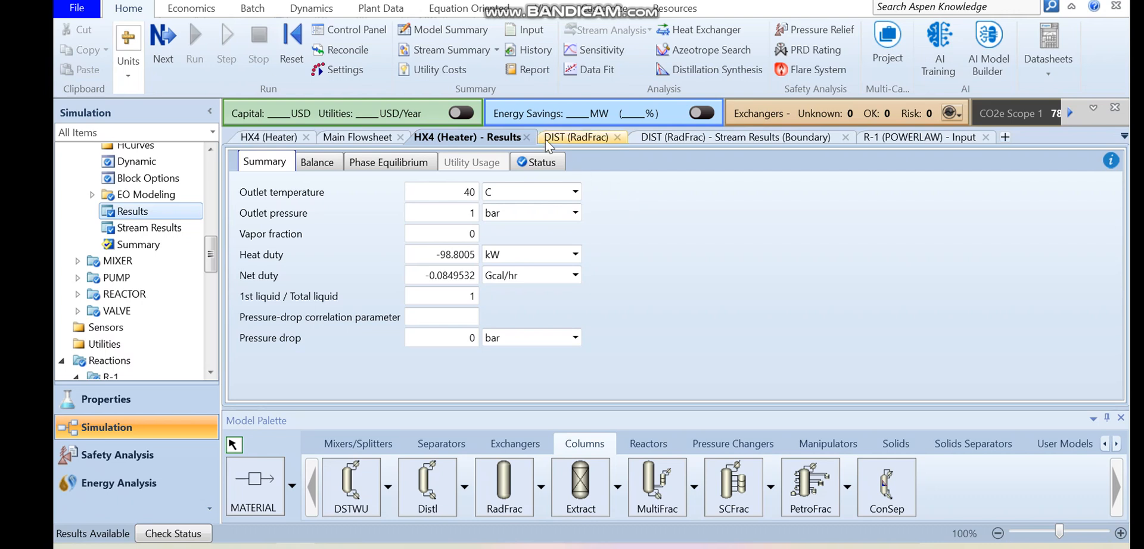
- Return to the main flowsheet and place a RadFrac column without condenser or reboiler near the end of stream S8
left_click(542, 8)
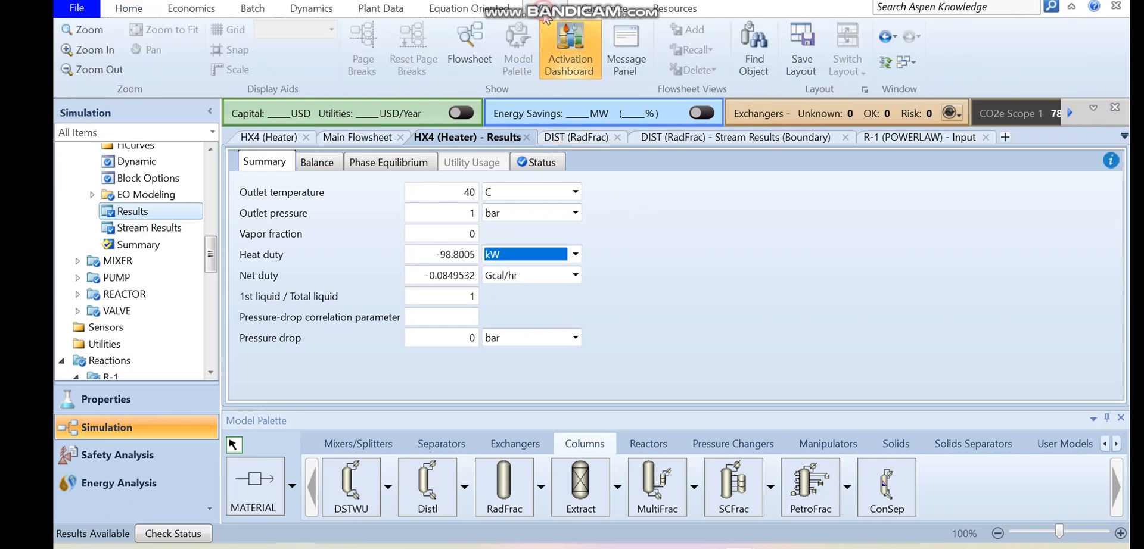
left_click(468, 47)
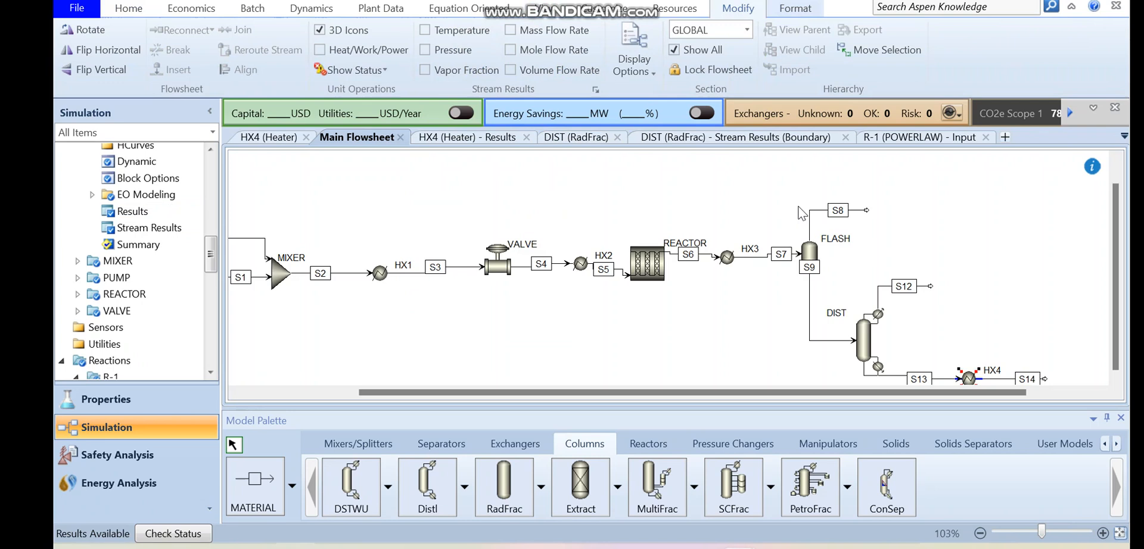
left_click(541, 491)
left_click(655, 249)
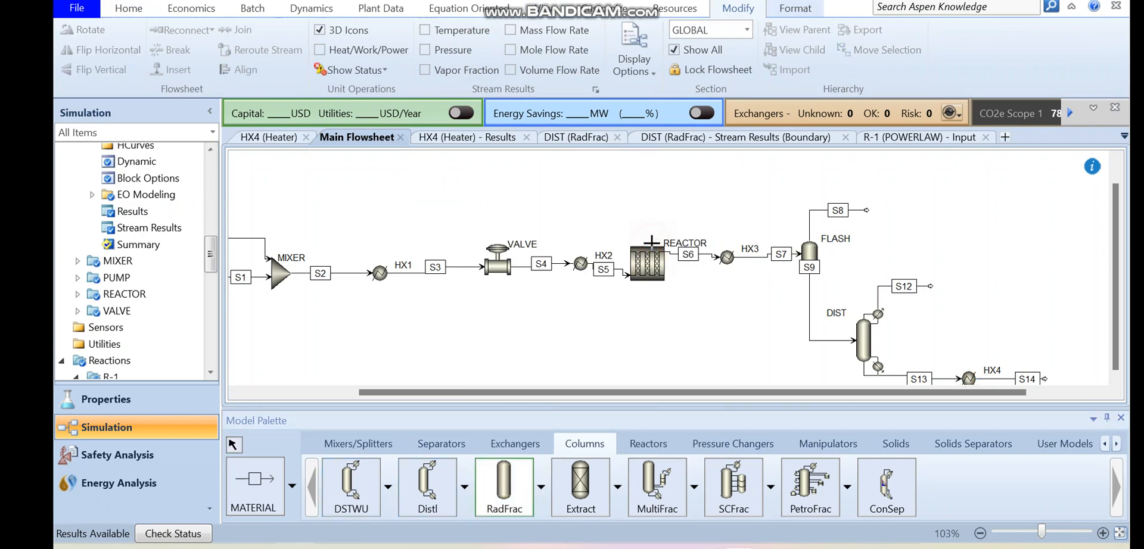
left_click(907, 202)
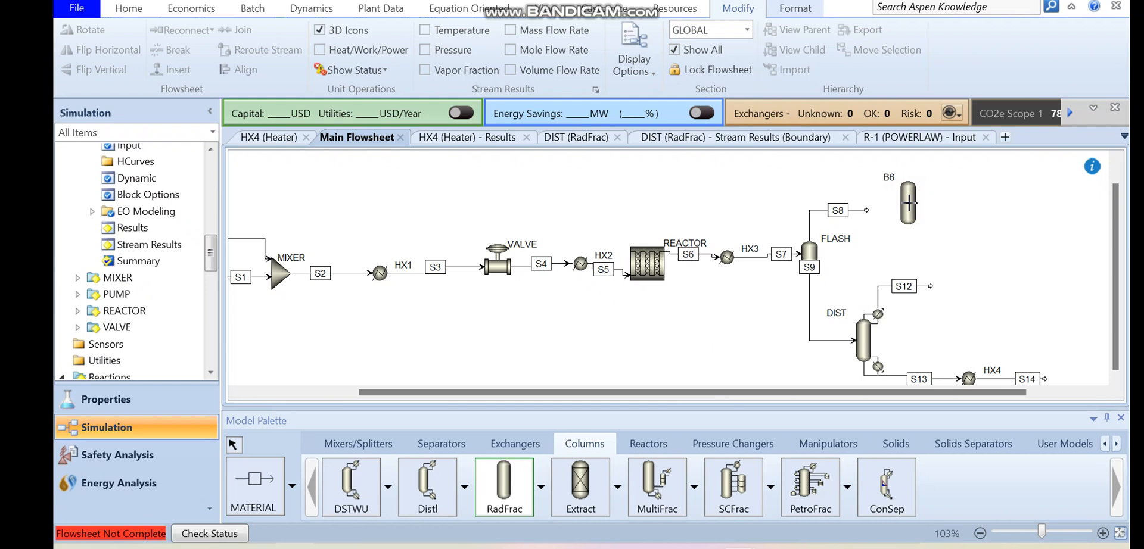
key("Escape")
- Rename the new RadFrac column as ABSORBER
double_click(888, 179)
type("ABSORBER")
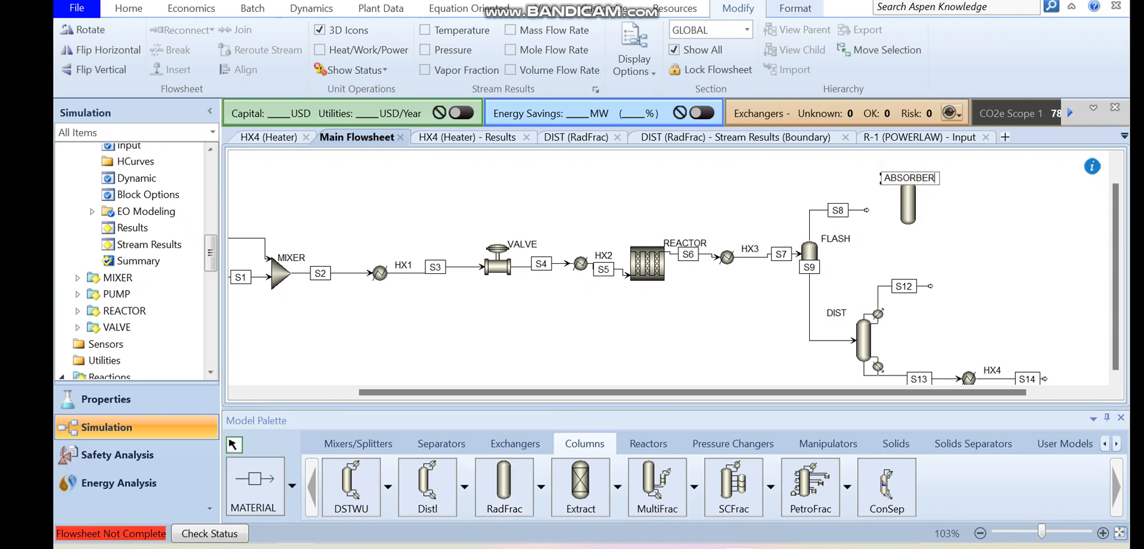
key("Return")
left_click(932, 205)
- Connect flash vapor stream S8 to the ABSORBER feed and move the column's label clear of the stream
left_click(866, 211)
left_click_drag(866, 211, 911, 211)
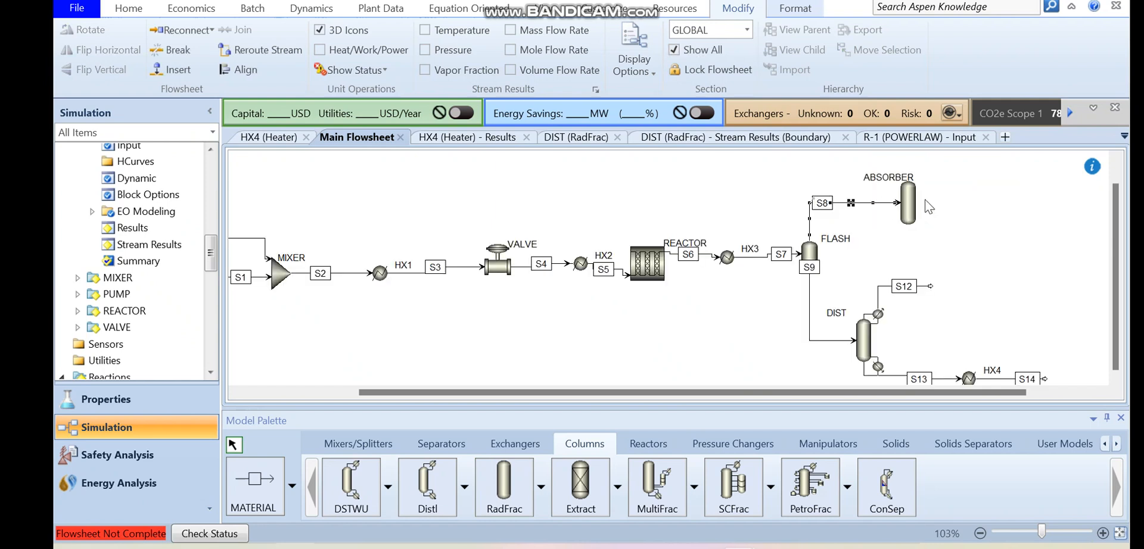
left_click_drag(909, 179, 947, 175)
- Add a second material feed stream to the ABSORBER, starting above stream S8
left_click(255, 482)
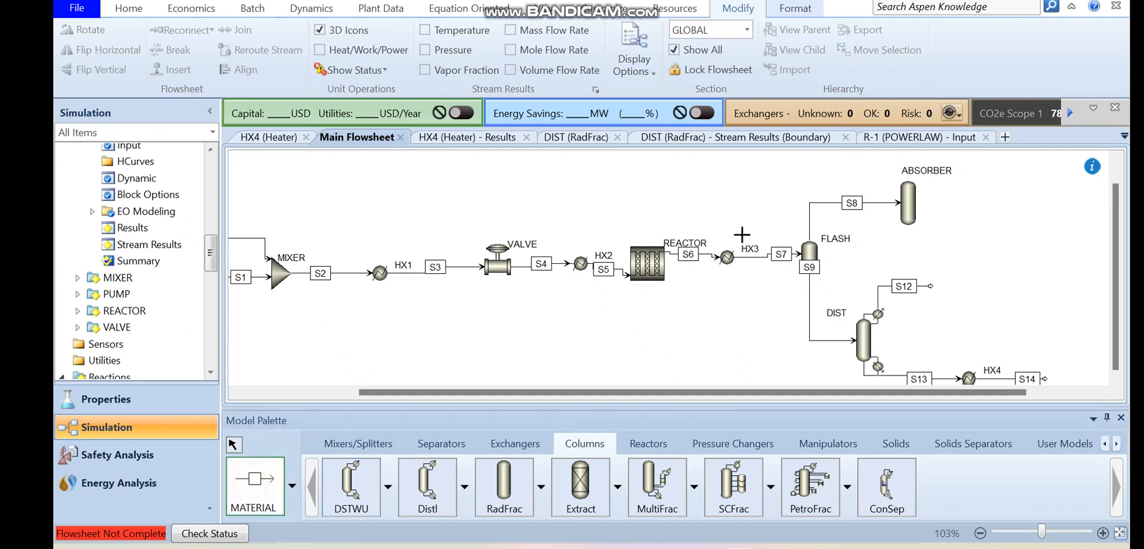
left_click(909, 177)
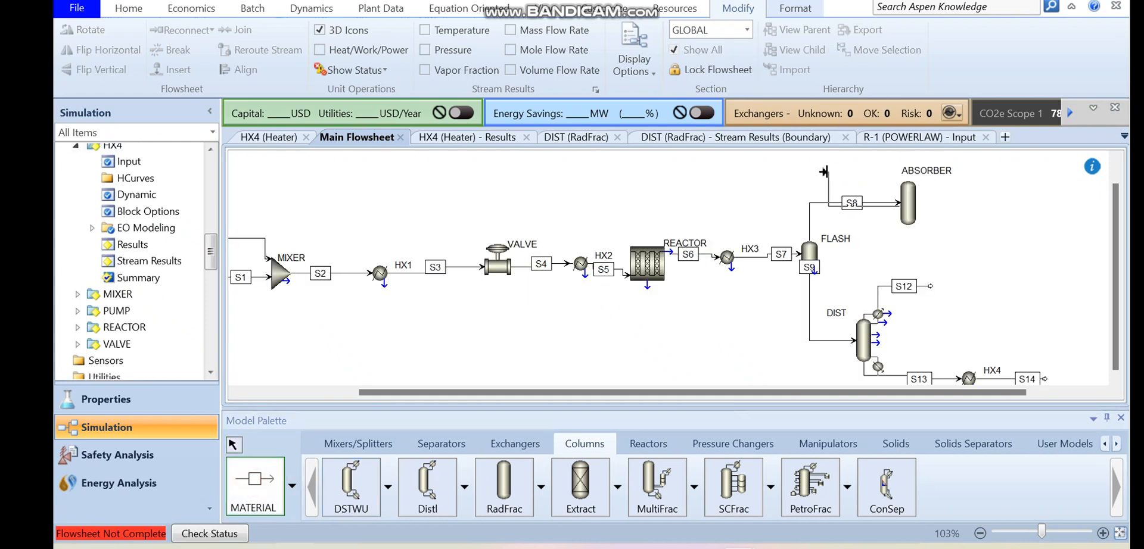
left_click(803, 176)
right_click(803, 176)
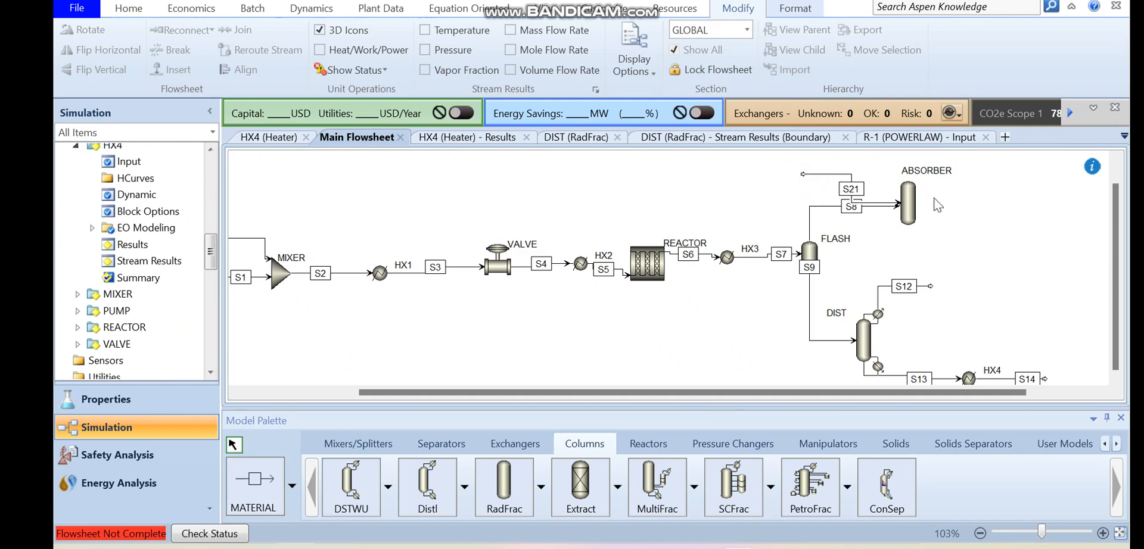
- Move the second feed's connection to the top of the ABSORBER and rename that stream as LEANAMIN
left_click_drag(888, 207, 905, 180)
left_click(898, 200)
double_click(852, 174)
type("LEANAMIN")
key("Return")
- Open the LEANAMIN stream's specifications and set temperature 25 C, pressure 4 bar and total flow rate 50 kmol/hr
double_click(809, 174)
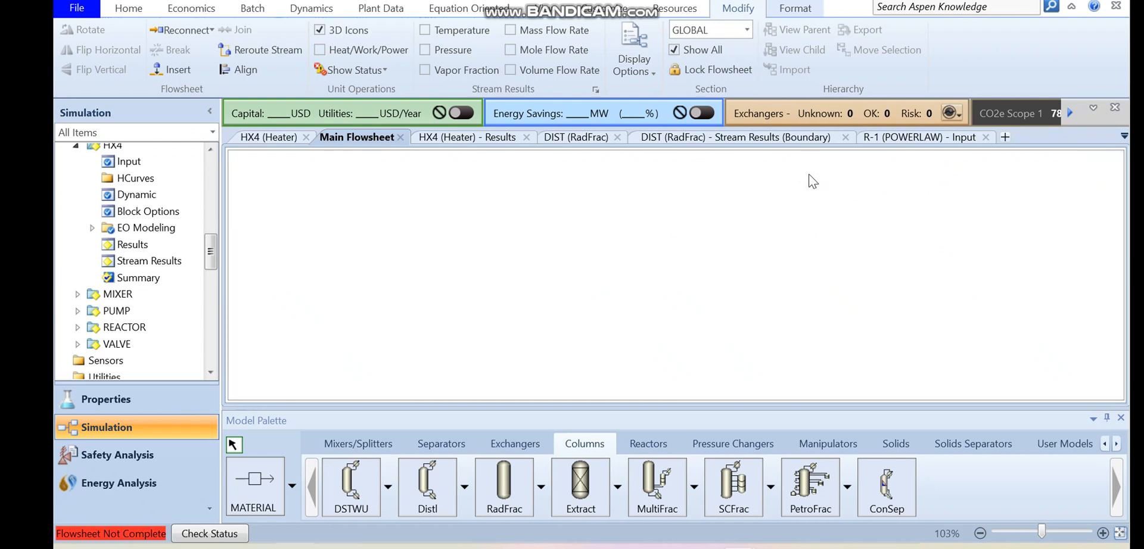
left_click(414, 265)
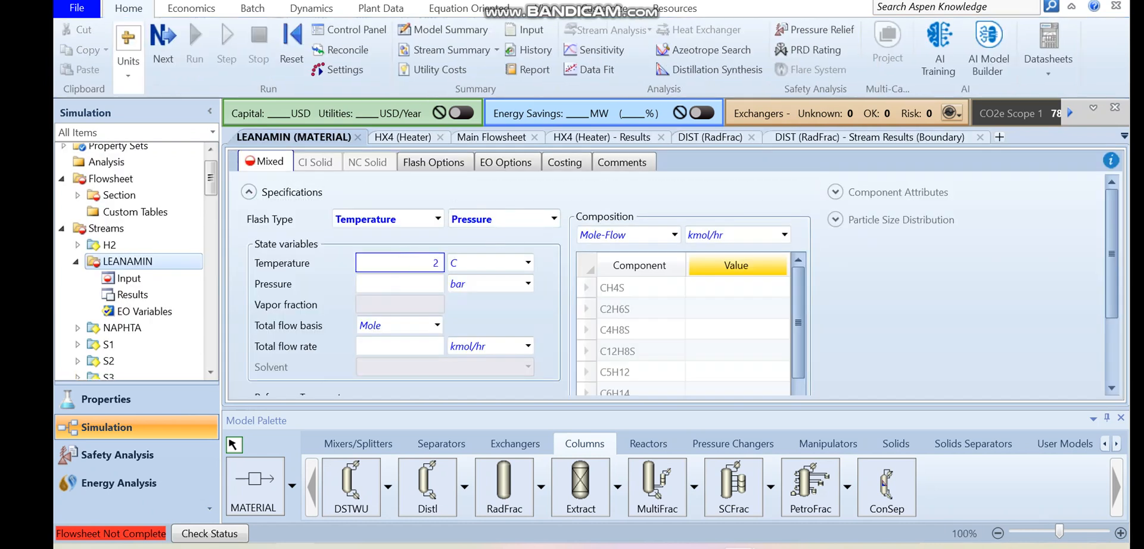
left_click(410, 289)
type("4")
left_click(407, 355)
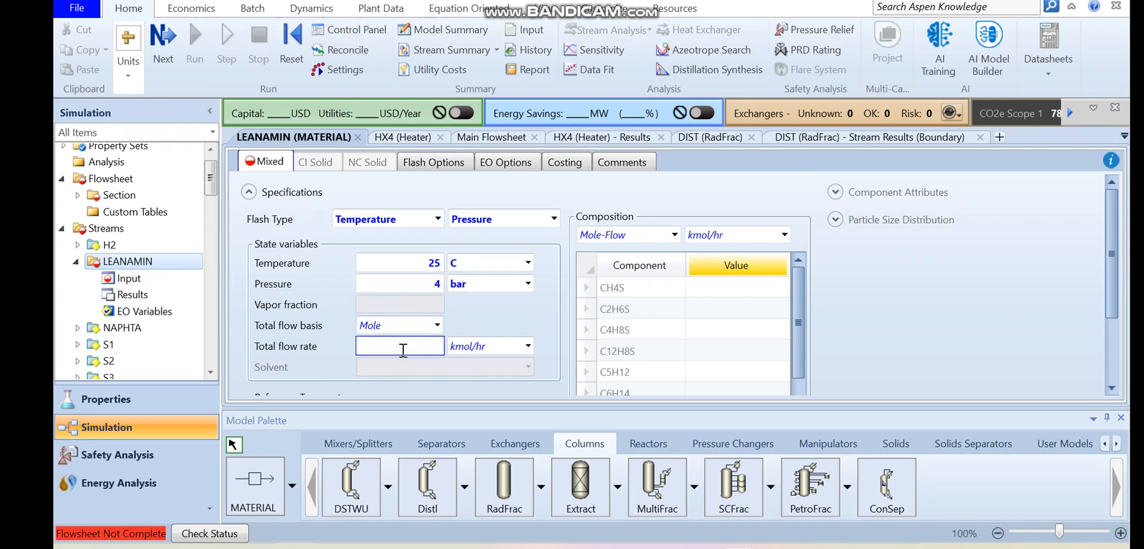
- Define the LEANAMIN composition as Mass-Frac with a value of 1 for AMINE
left_click(674, 236)
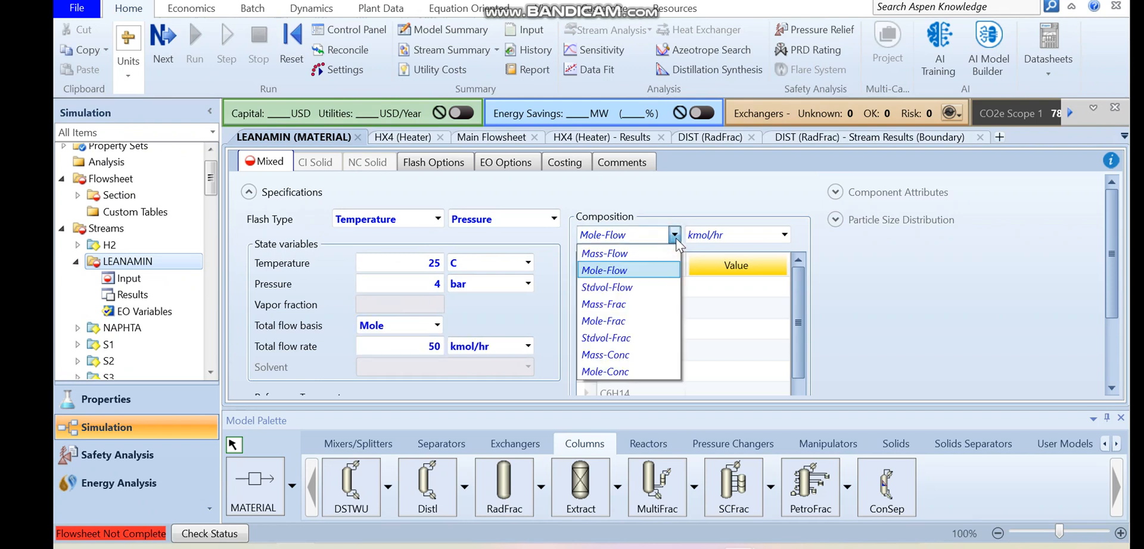
left_click(630, 306)
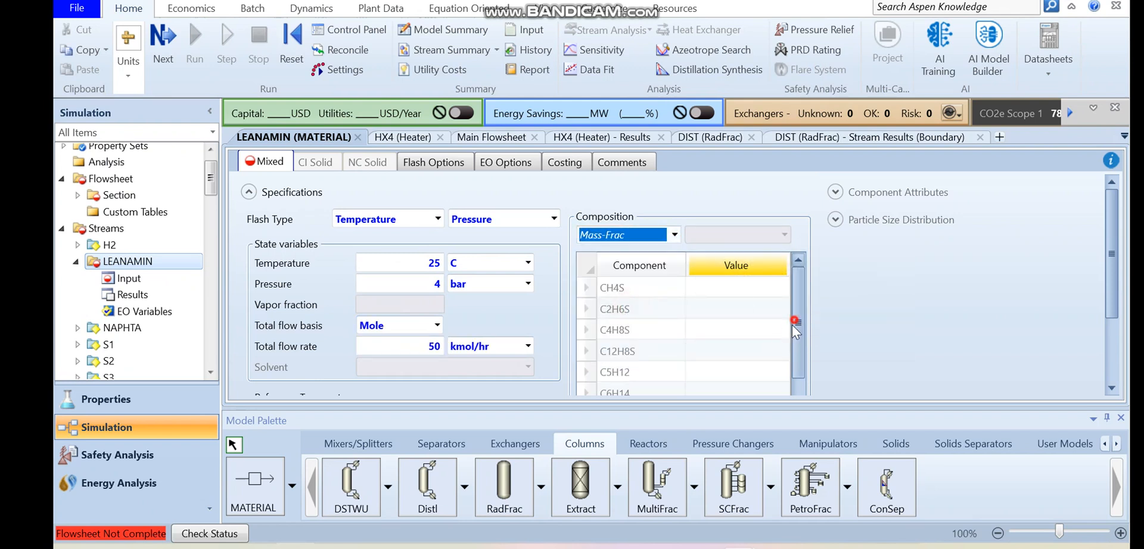
left_click_drag(793, 325, 798, 374)
left_click_drag(1111, 244, 1116, 352)
left_click(744, 355)
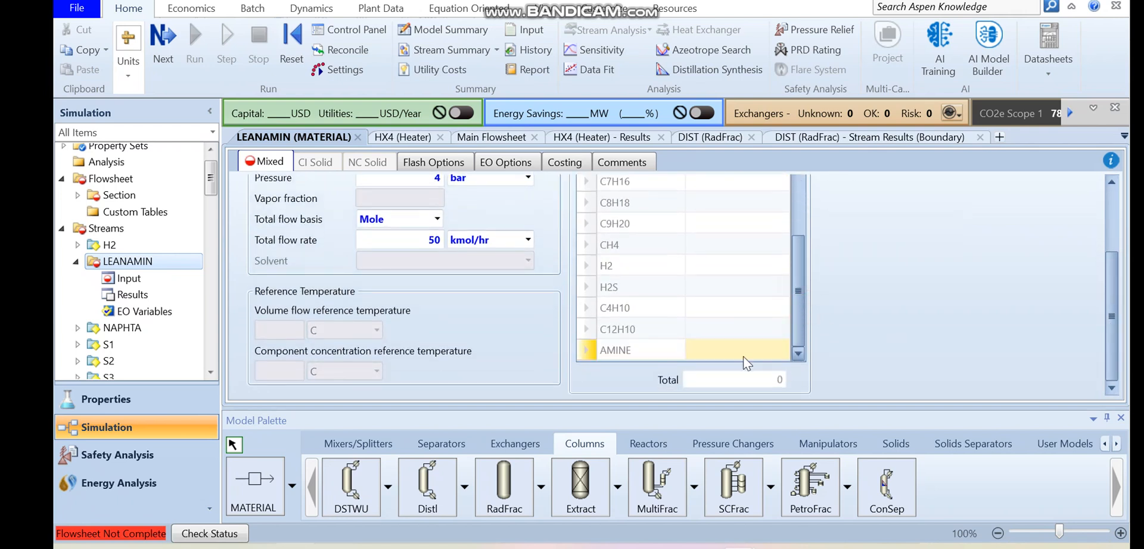
type("1")
left_click(905, 325)
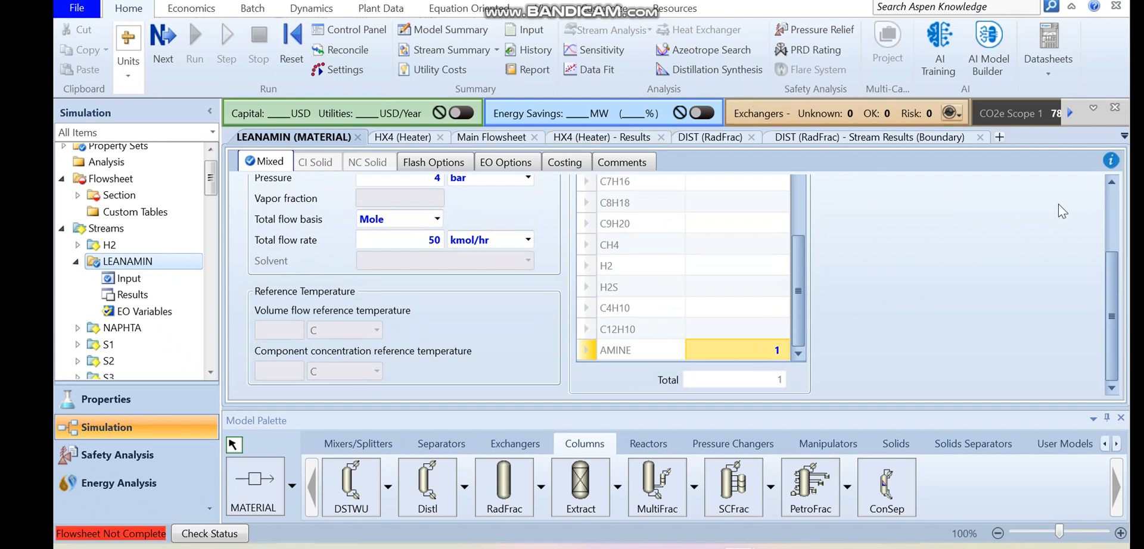
- Check the flowsheet's completeness, then add material product streams from the ABSORBER's overhead vapor and bottoms outlets
left_click(166, 50)
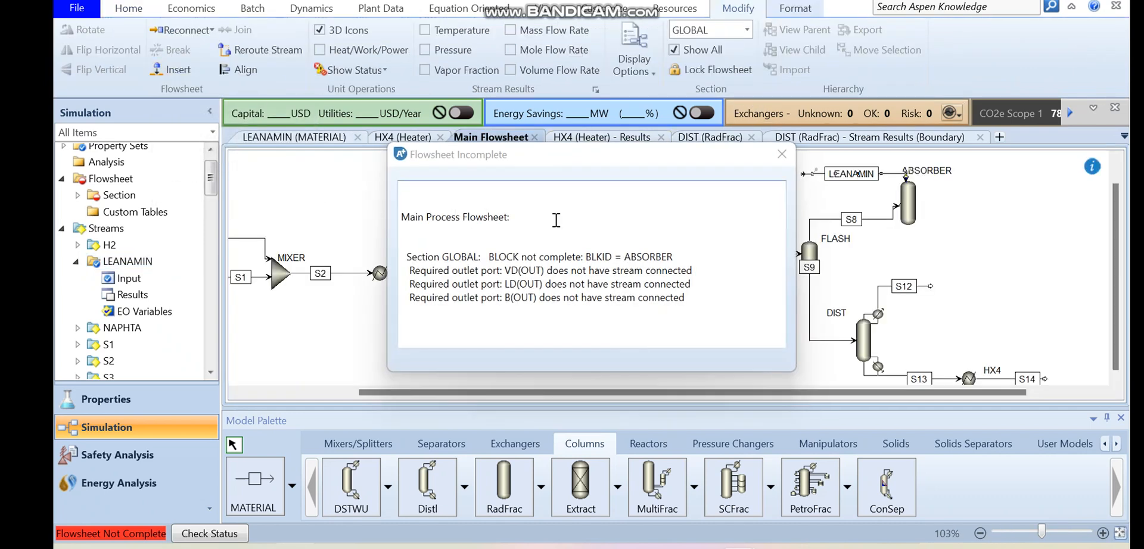
left_click(782, 155)
left_click(911, 205)
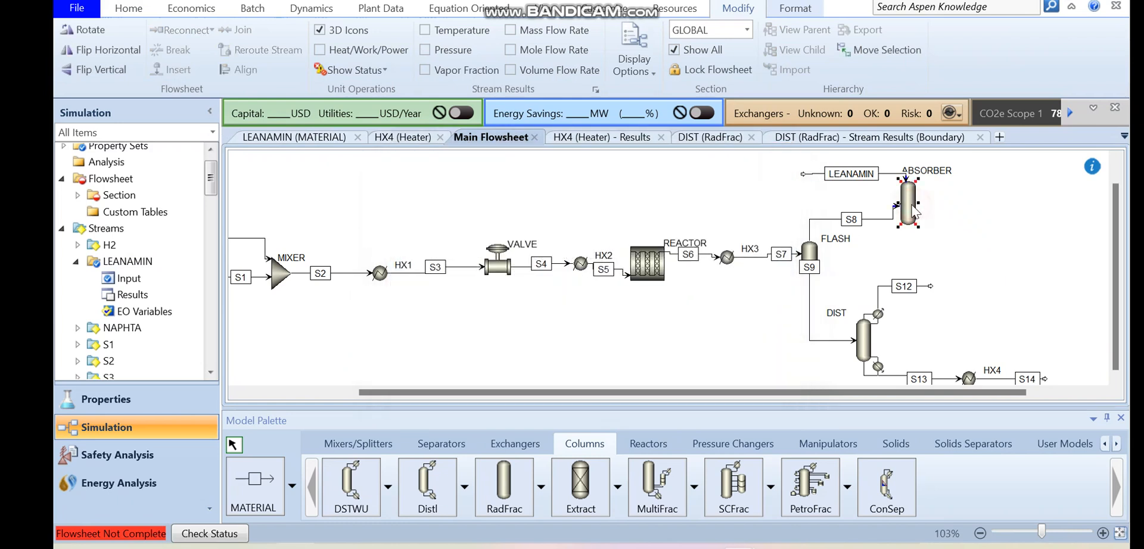
left_click(255, 490)
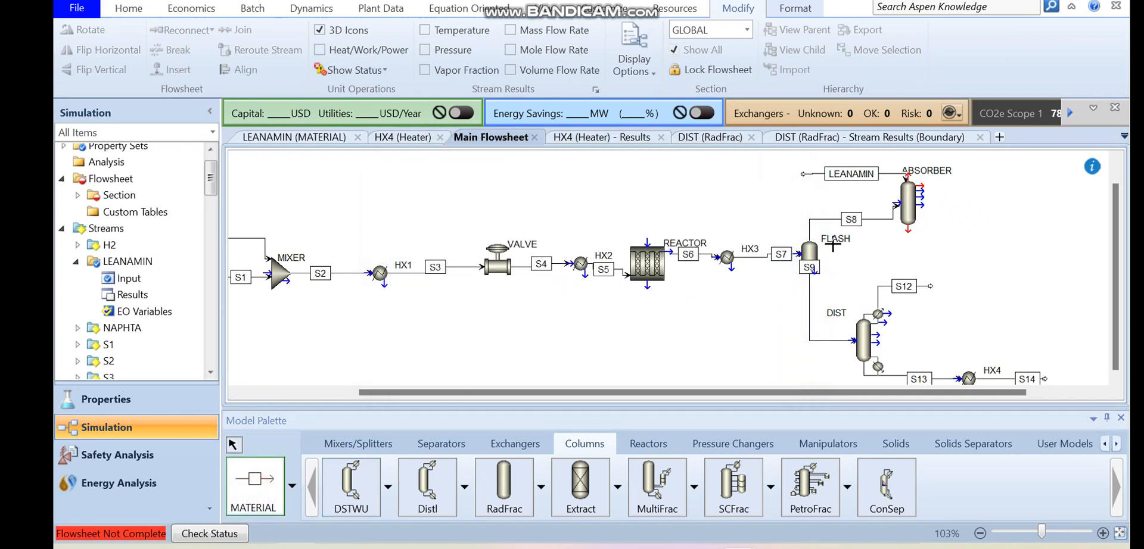
left_click(910, 175)
left_click(1038, 177)
left_click(912, 232)
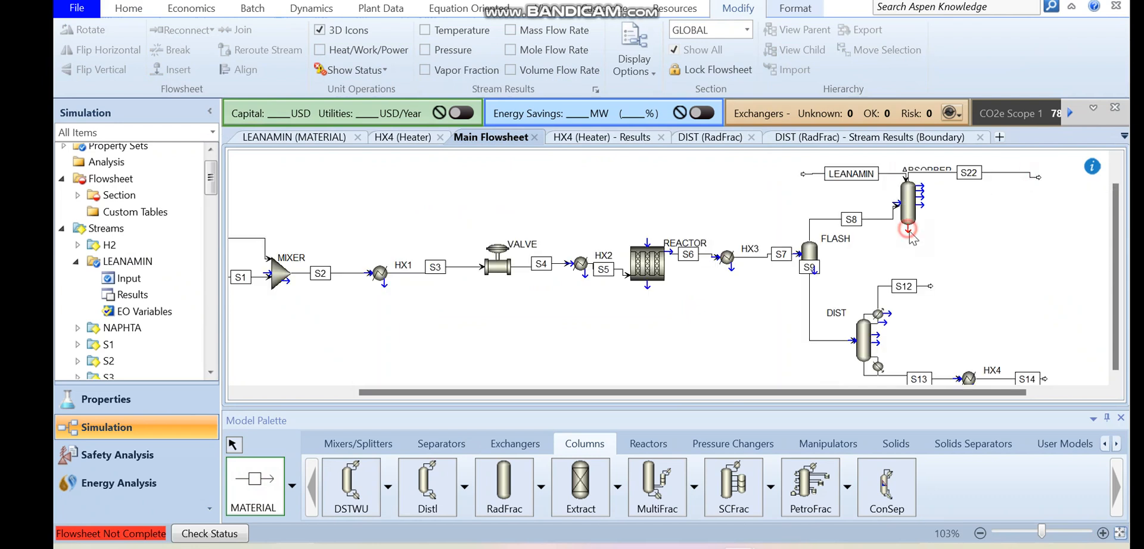
left_click(1033, 239)
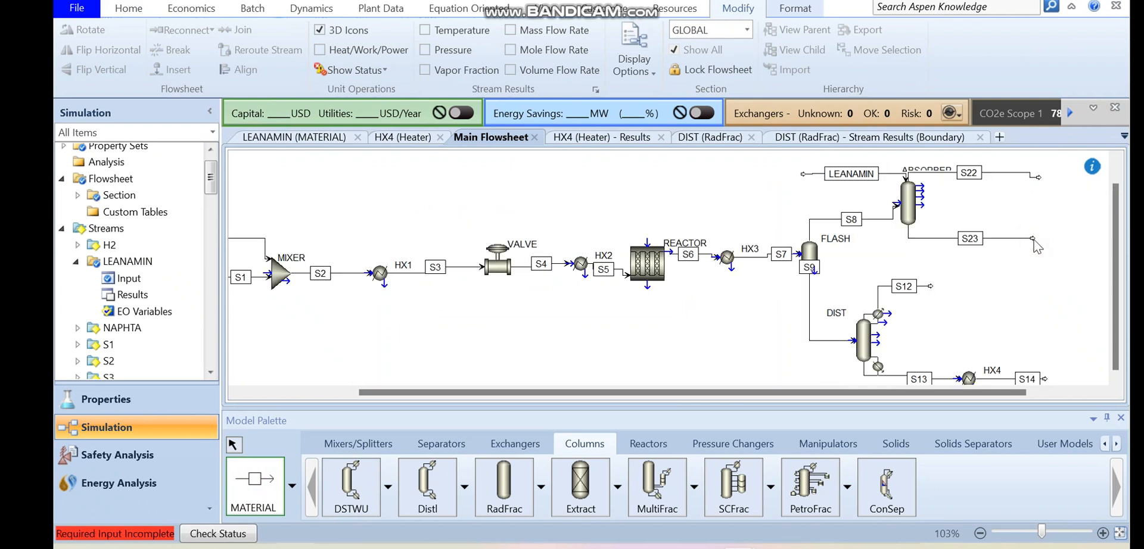
right_click(1034, 242)
- Move the LEANAMIN connection from the ABSORBER's top to its side, just above the S8 inlet
left_click_drag(905, 179, 904, 185)
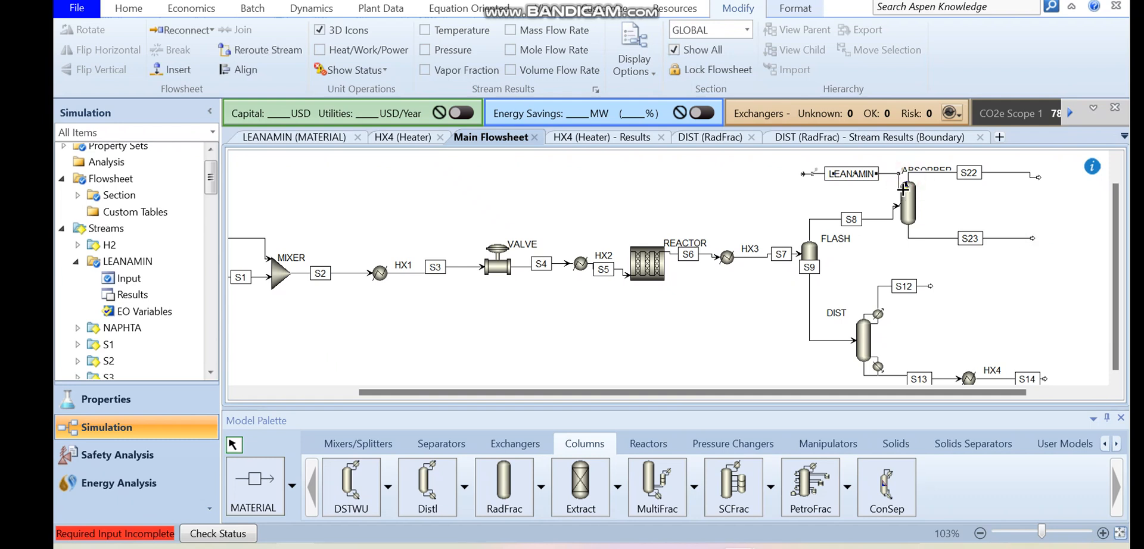
left_click(910, 197)
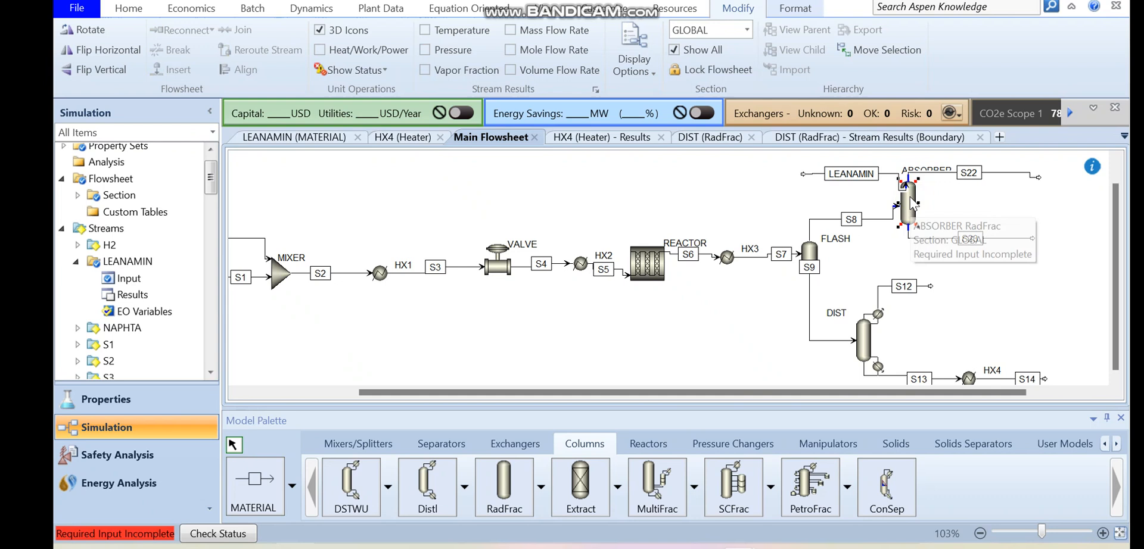
left_click(905, 184)
left_click(906, 185)
left_click_drag(906, 184, 898, 195)
left_click(916, 203)
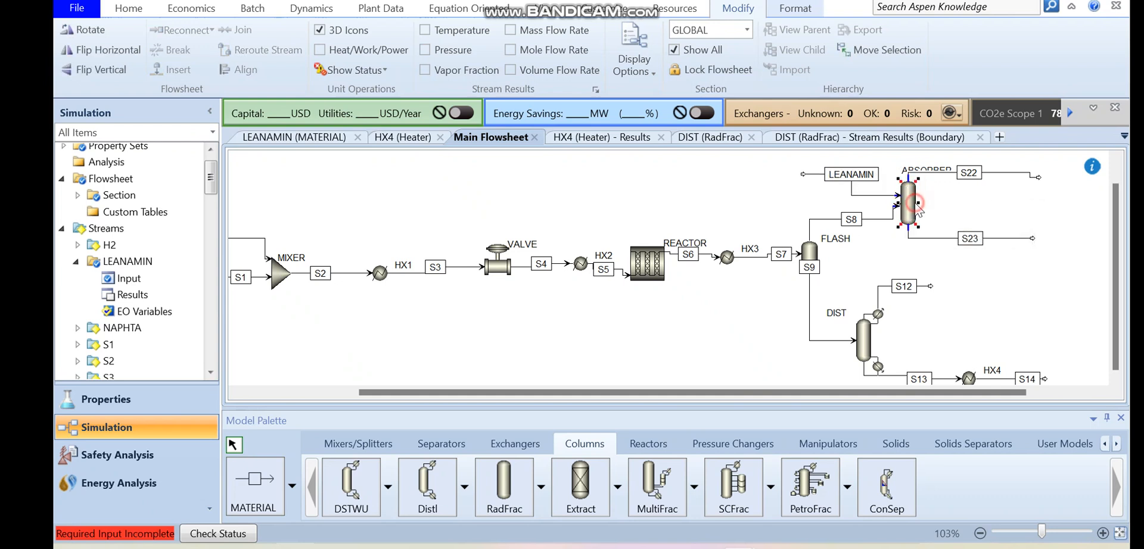
- Configure the ABSORBER with 20 stages, no condenser and no reboiler
double_click(909, 210)
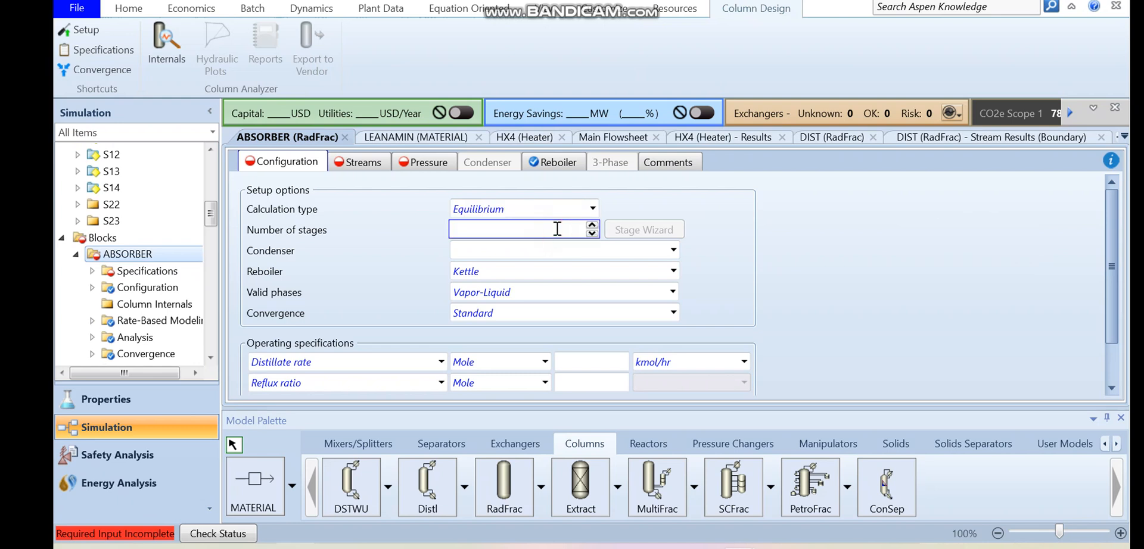
left_click(557, 250)
left_click(466, 321)
left_click(477, 271)
left_click(480, 329)
- Assign the ABSORBER feeds: LEANAMIN at stage 1 and S8 at stage 20 with the On-Stage convention
left_click(360, 166)
left_click(364, 233)
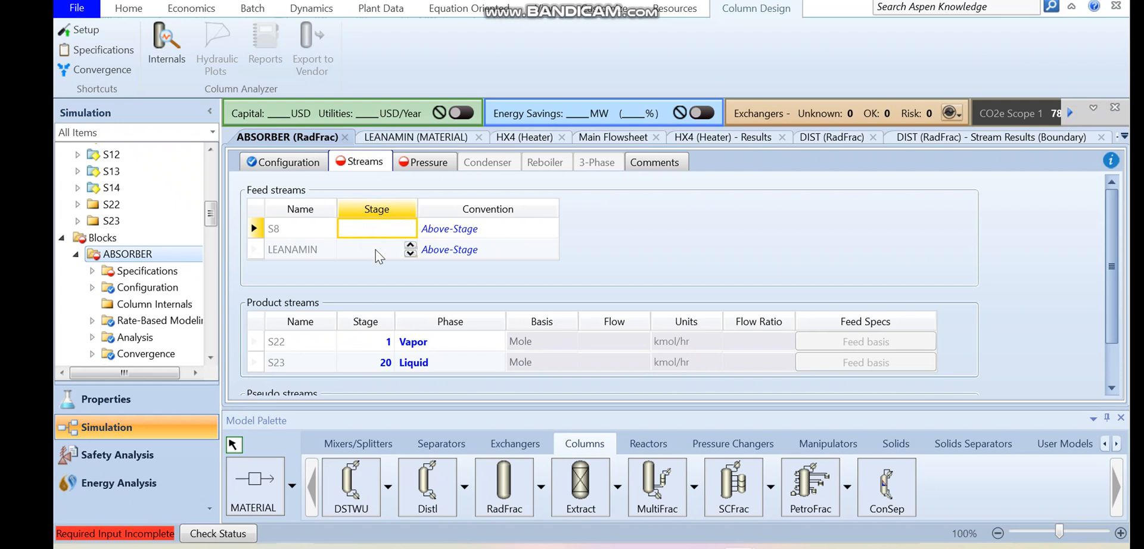
left_click(375, 249)
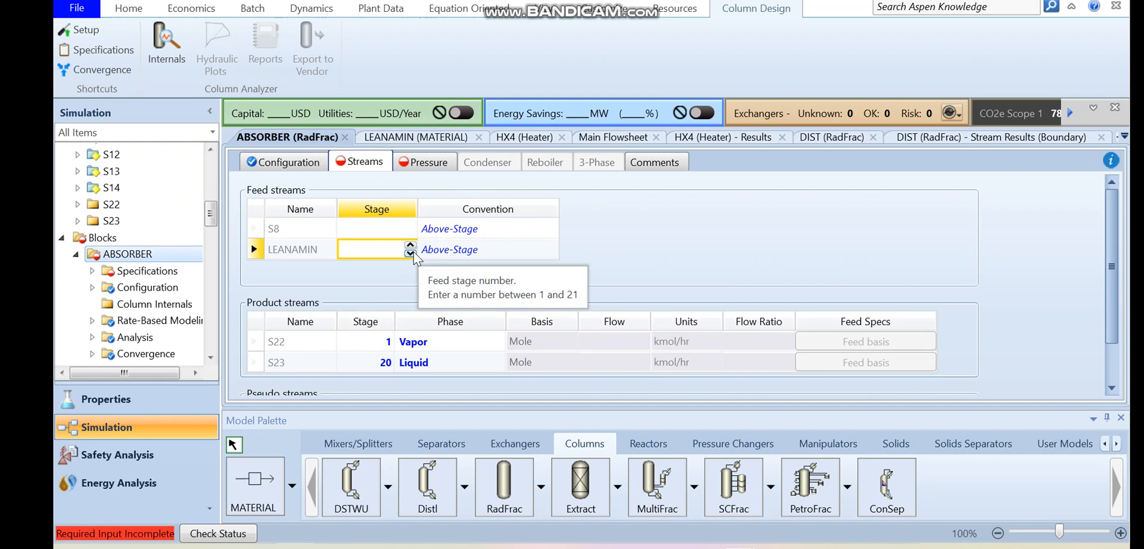
left_click(410, 252)
left_click(398, 234)
type("20")
left_click(553, 231)
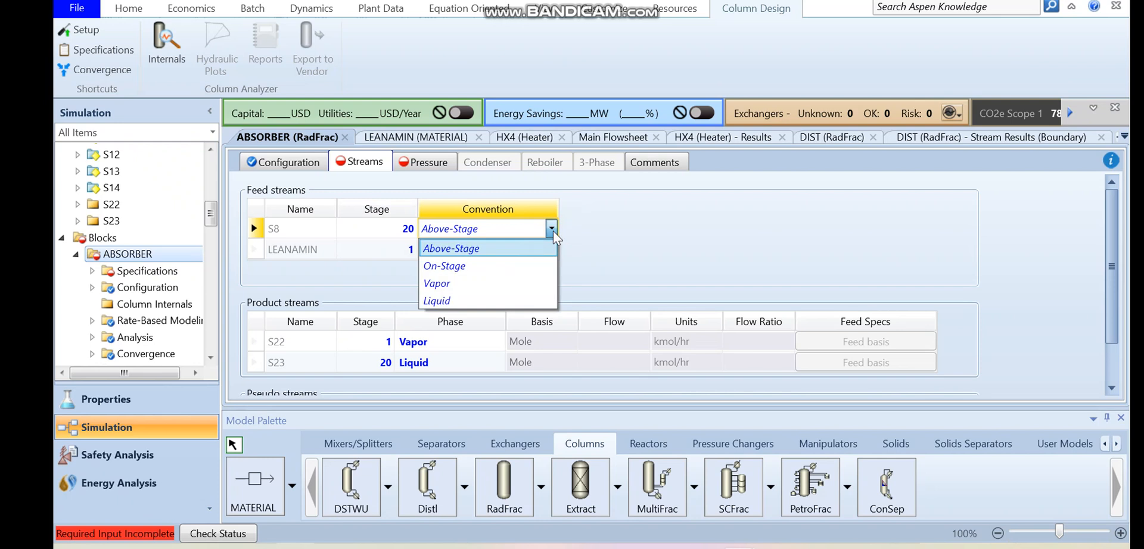
left_click(464, 271)
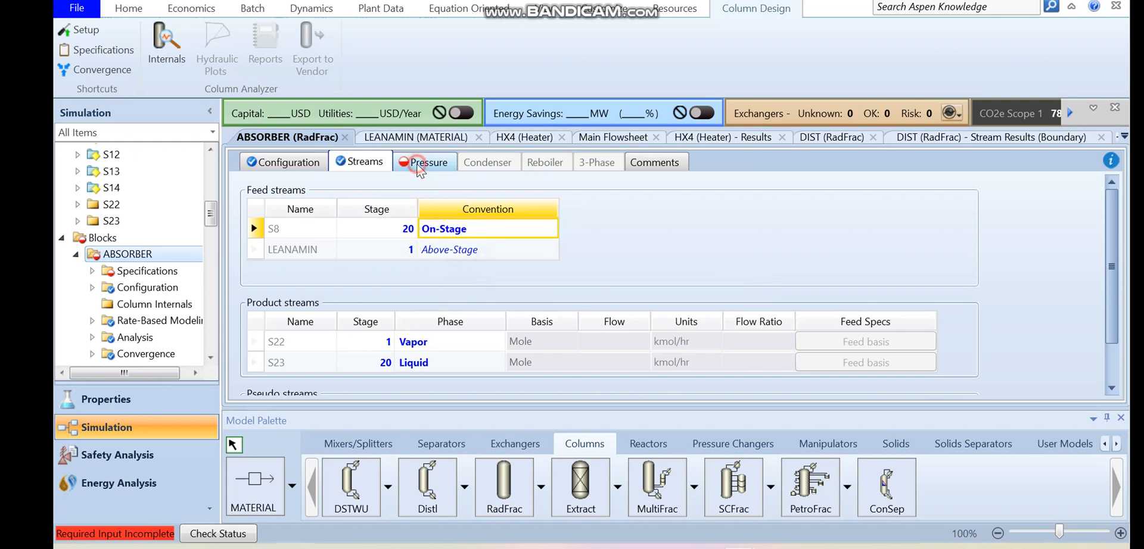
- Set the ABSORBER's stage 1 pressure to 4 bar
left_click(418, 167)
left_click(421, 234)
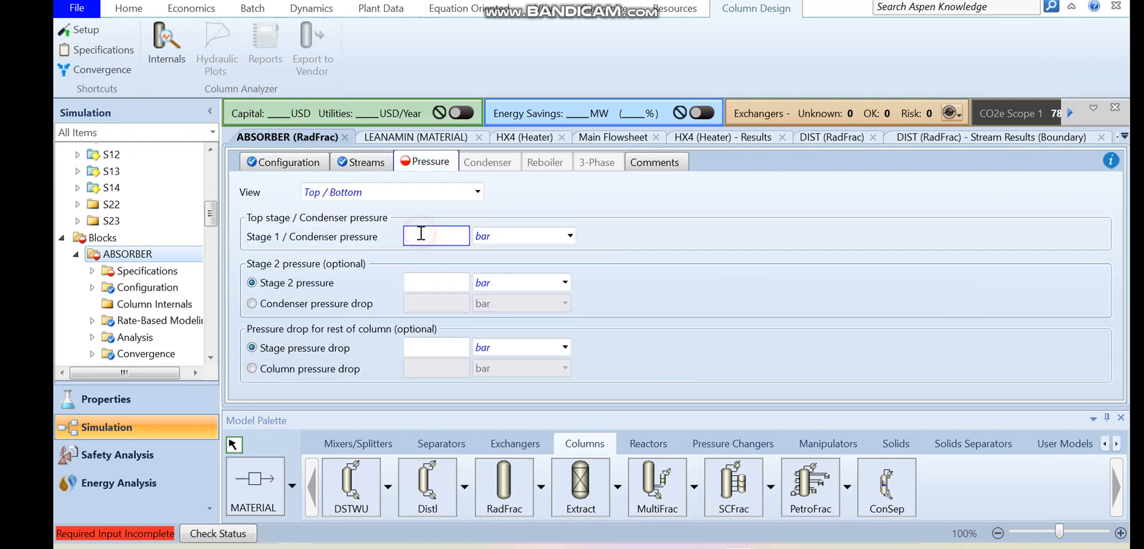
type("4")
key("Return")
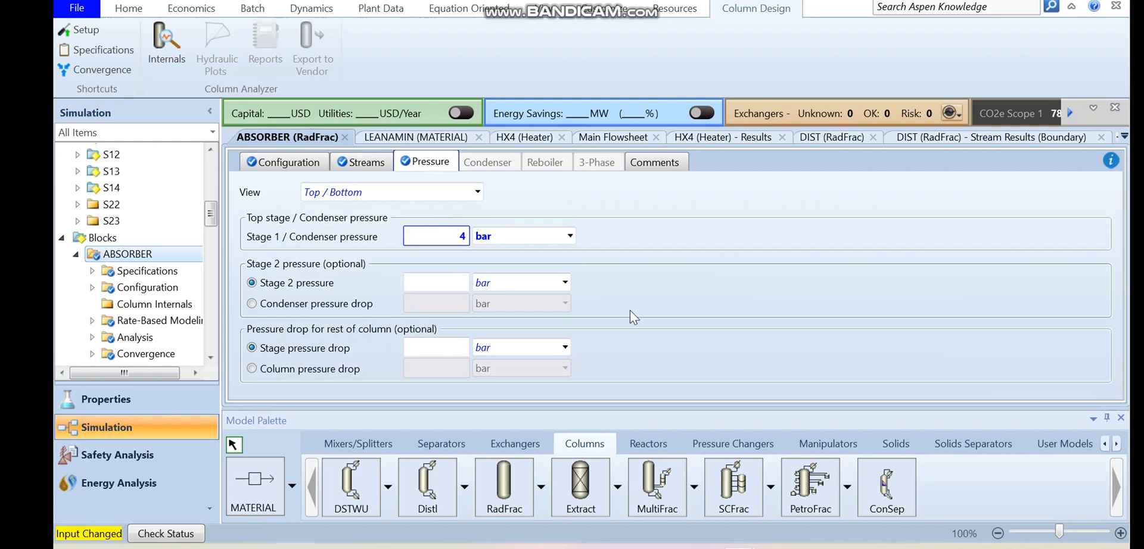
left_click(630, 311)
- Set the maximum iterations to 200 in the ABSORBER's basic convergence settings
scroll(215, 234, "down", 3)
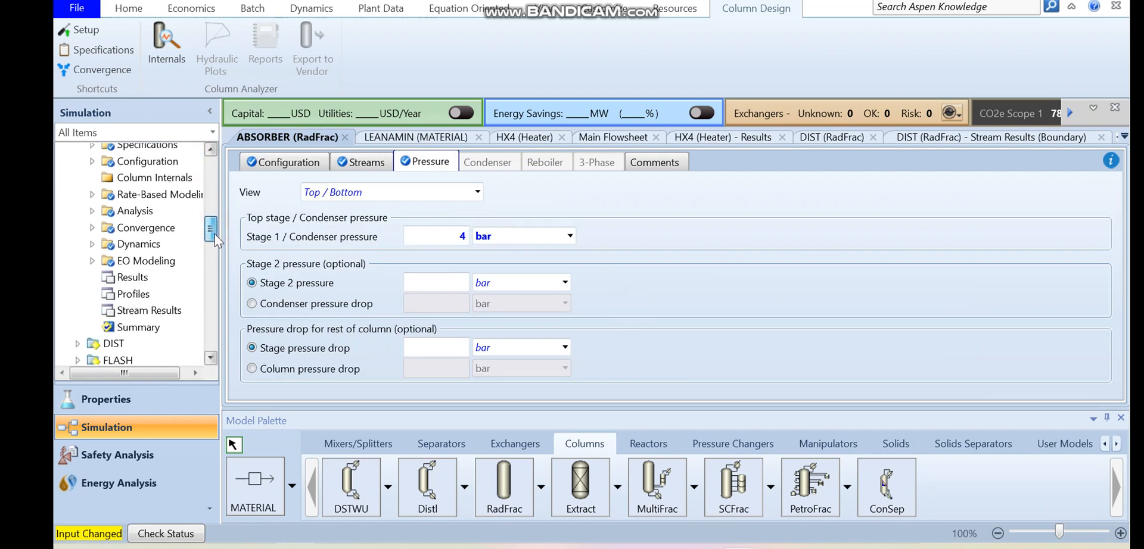
left_click(91, 222)
left_click(169, 256)
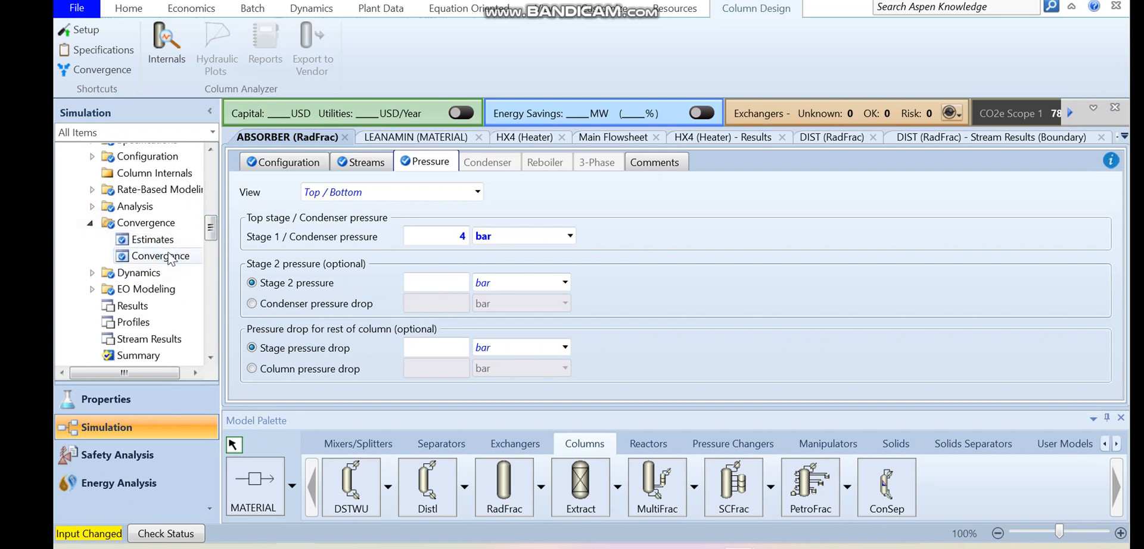
left_click(498, 235)
type("200")
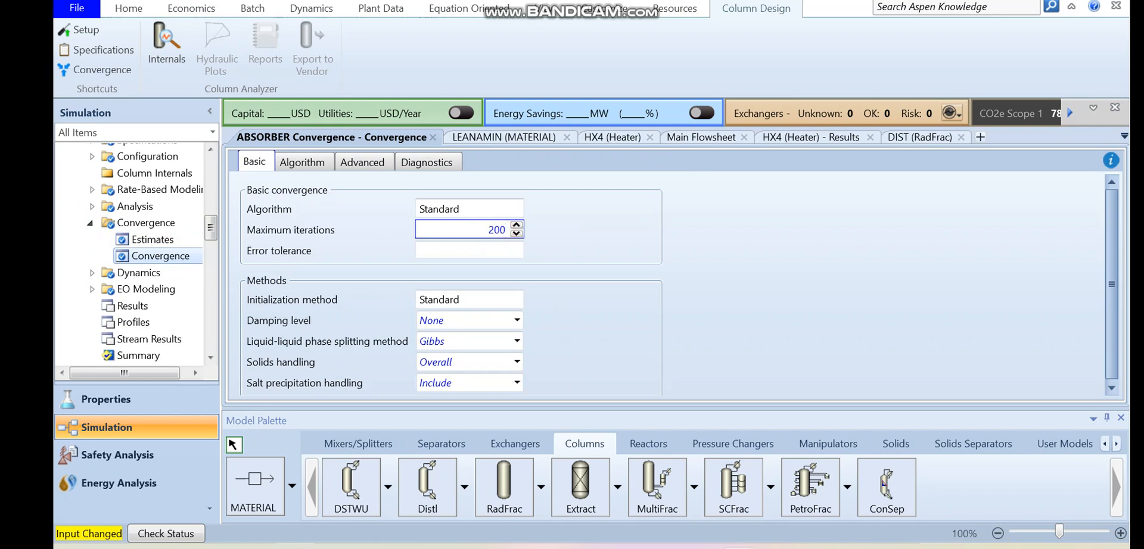
key("Return")
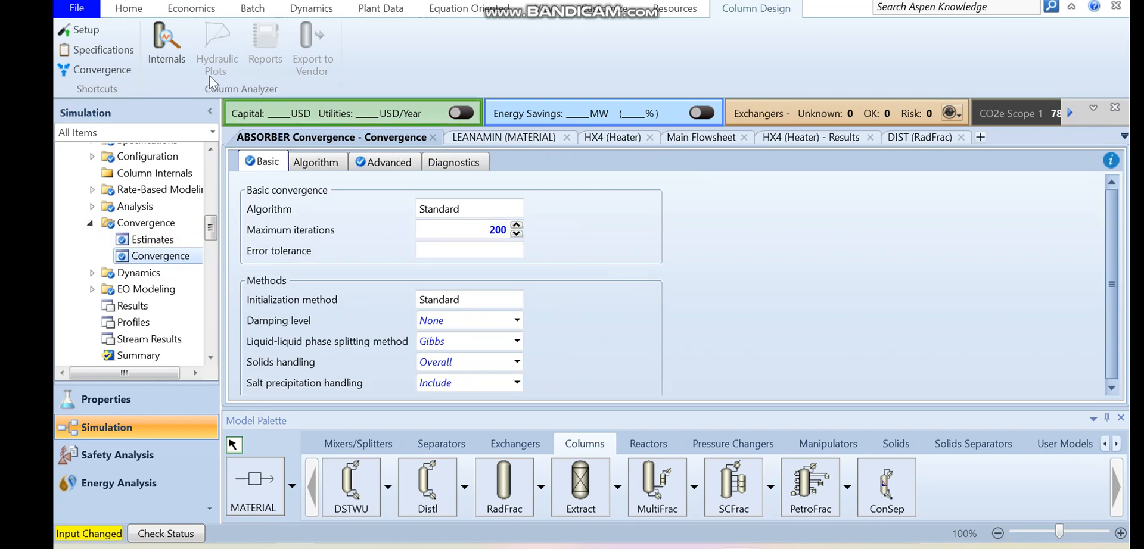
- Run the simulation and display the Run-Status results form
left_click(129, 8)
left_click(245, 50)
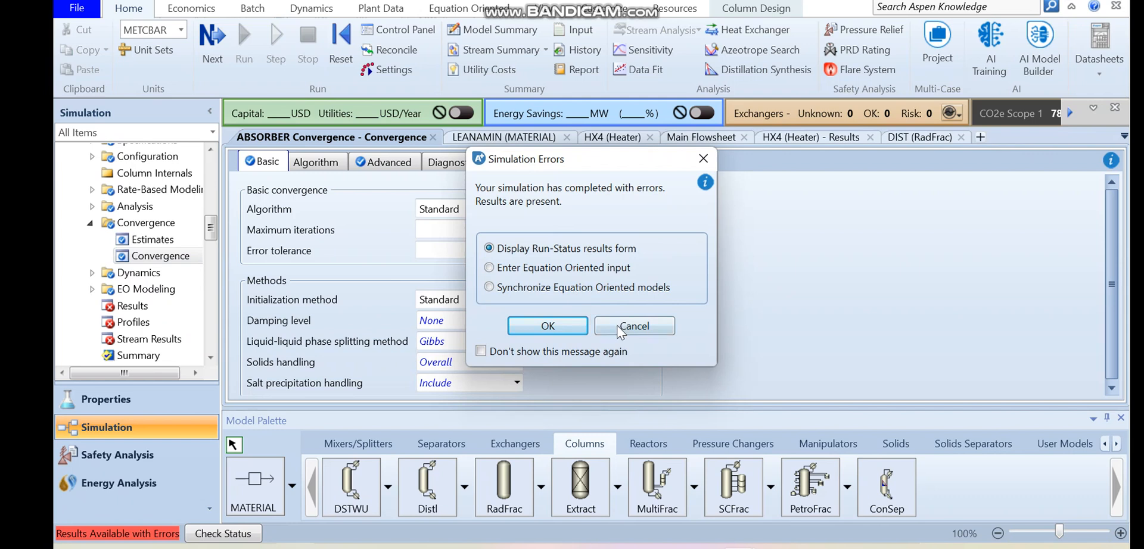
left_click(550, 329)
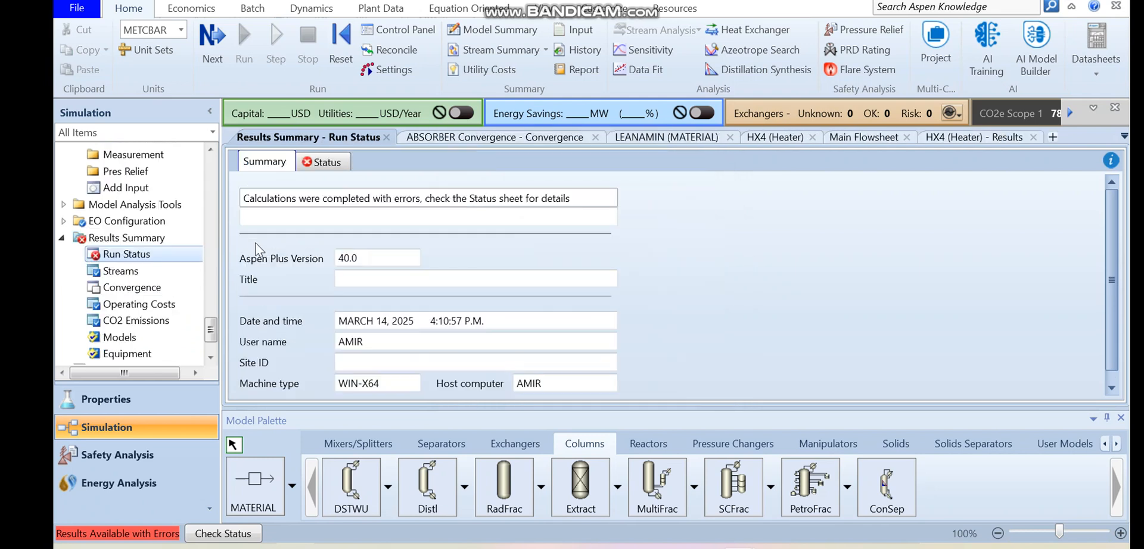
- Set the Absorber parameter to Yes in the ABSORBER's advanced convergence settings
left_click_drag(214, 327, 212, 227)
left_click(172, 254)
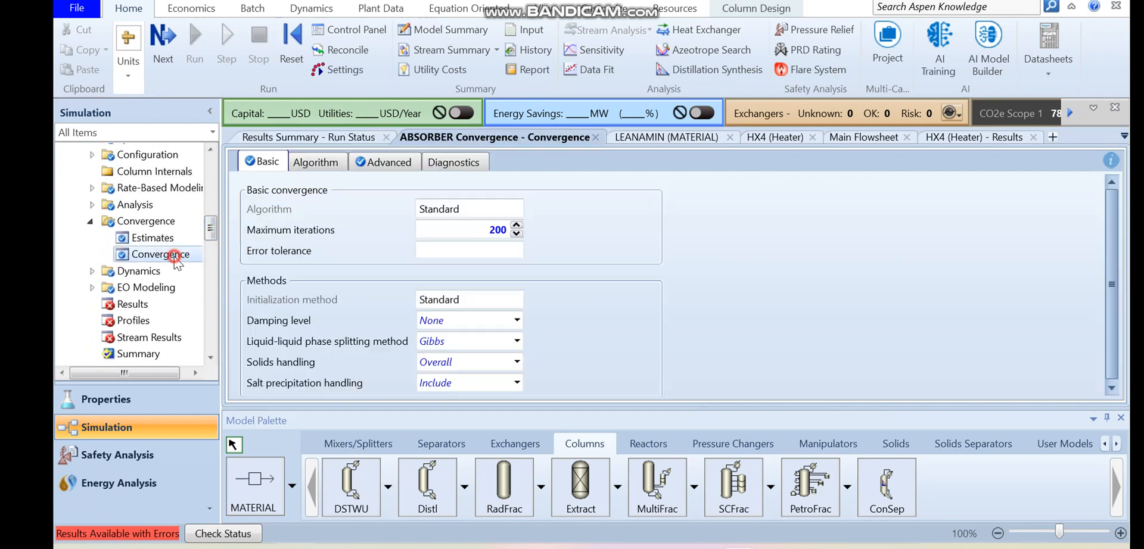
left_click(394, 163)
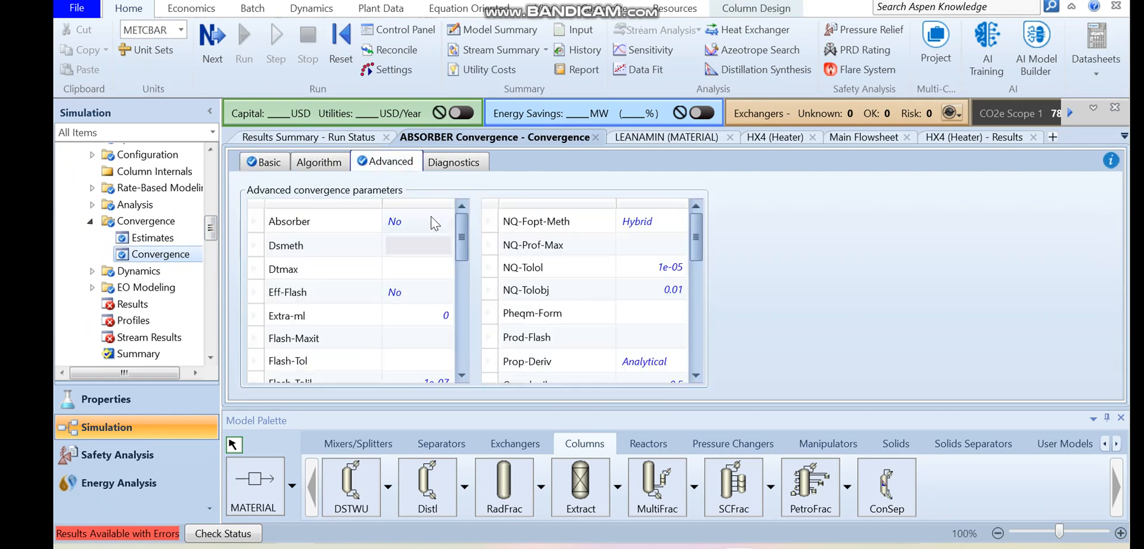
left_click(446, 223)
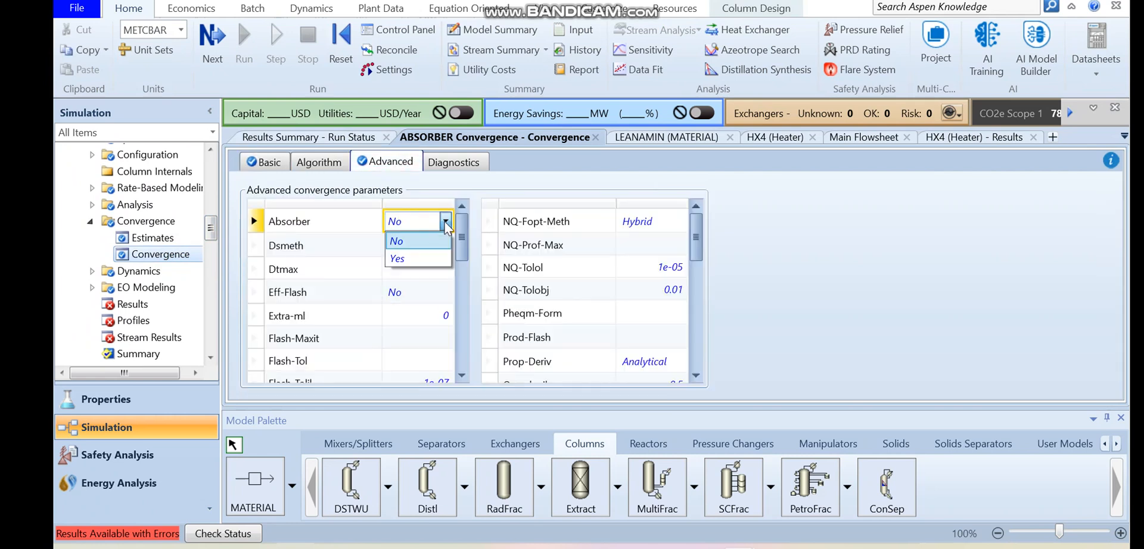
left_click(397, 258)
- Reinitialize the whole simulation and run it again
left_click(341, 45)
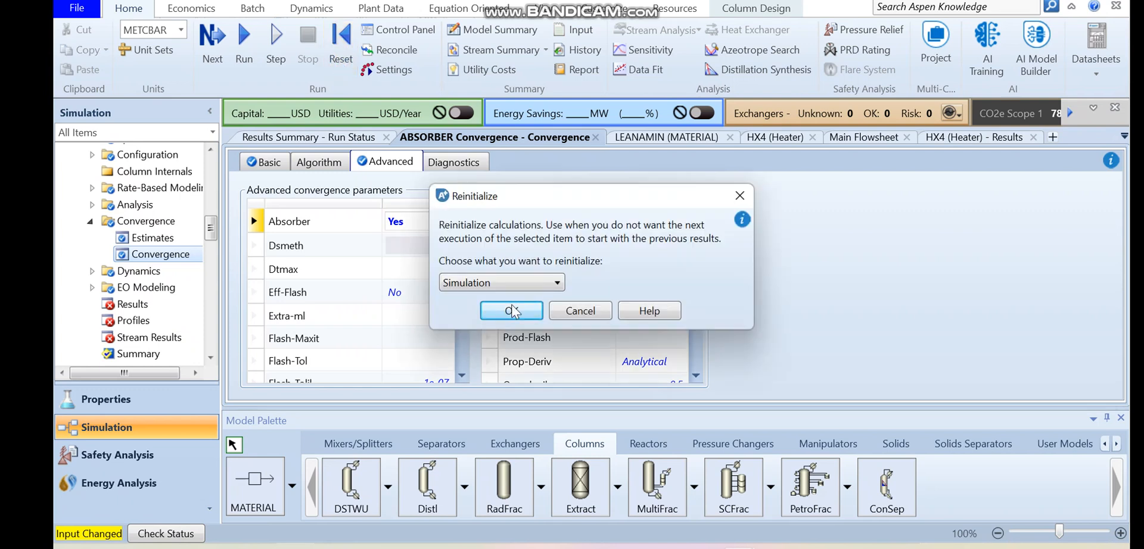
left_click(513, 310)
left_click(690, 286)
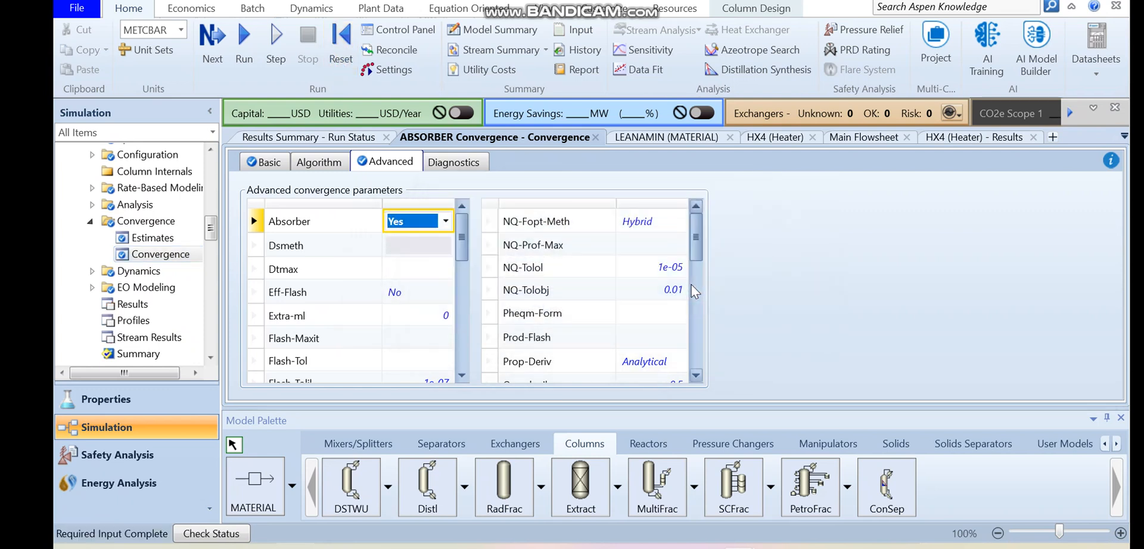
left_click(243, 51)
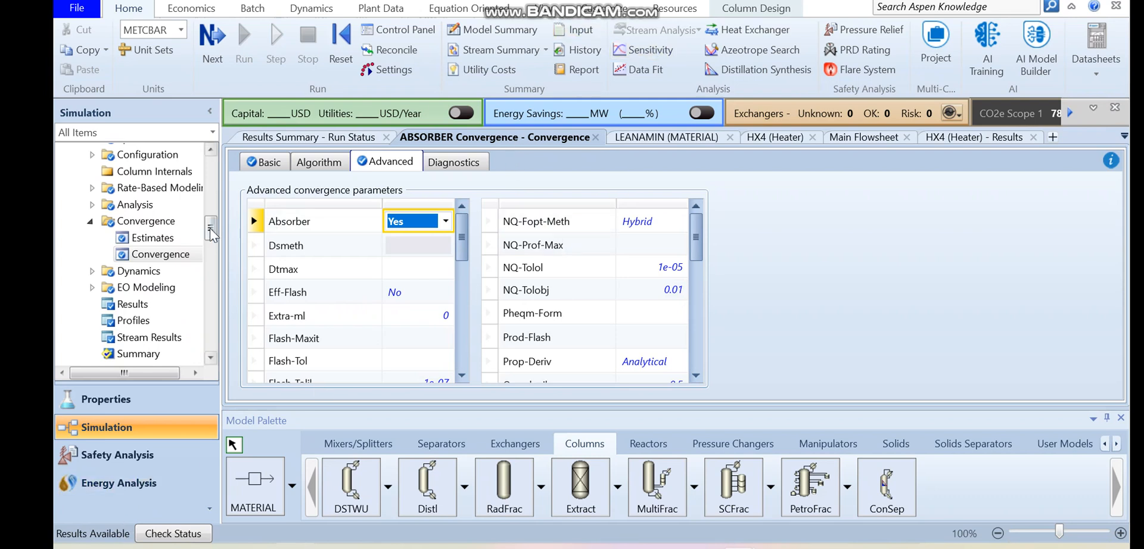
- Open the ABSORBER's stream results and review the conditions and flows of its boundary streams
scroll(209, 232, "down", 2)
left_click(175, 246)
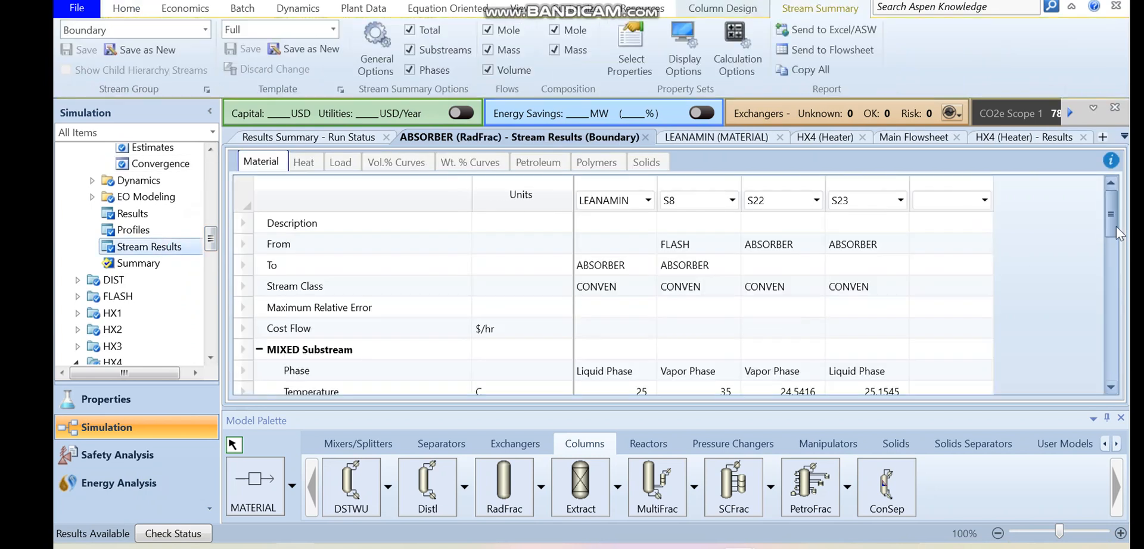
scroll(1106, 234, "down", 3)
scroll(1106, 250, "down", 1)
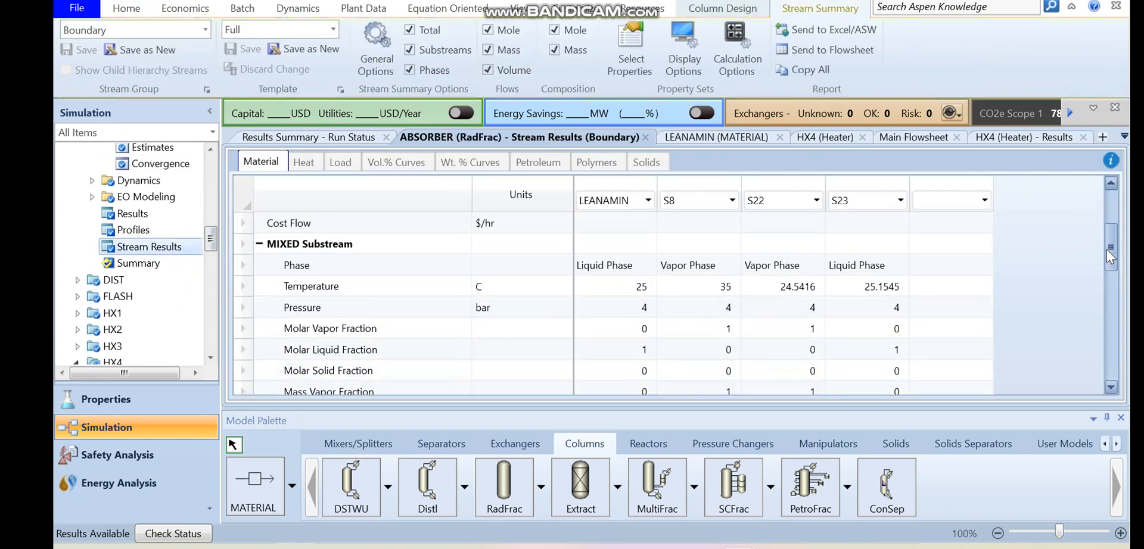
left_click(795, 314)
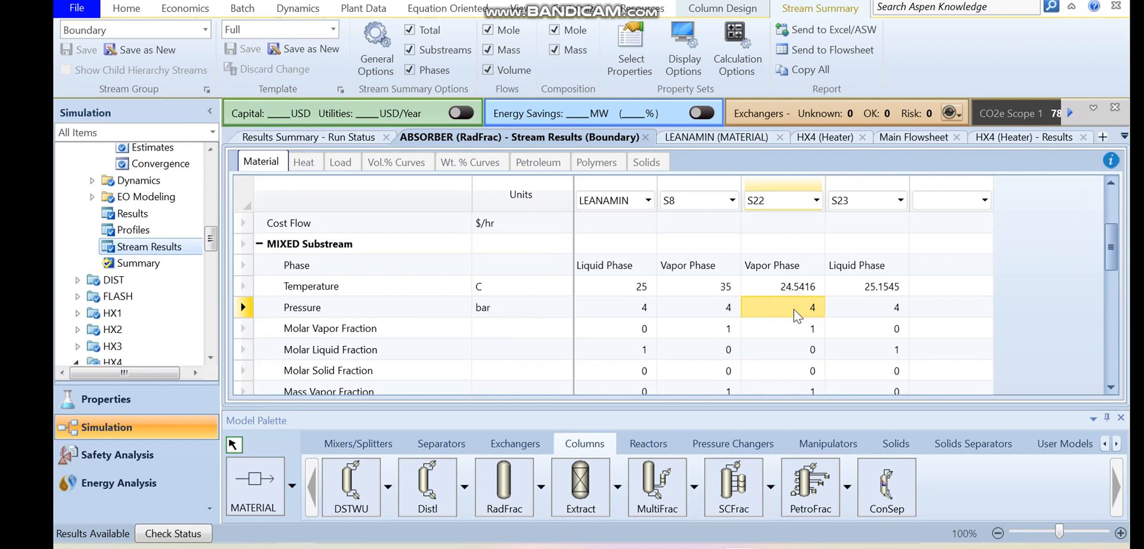
key("Down")
key("Down")
key("Down")
key("Down")
key("Down")
key("Down")
key("Down")
key("Down")
key("Down")
key("Down")
key("Down")
key("Down")
key("Down")
key("Down")
key("Down")
key("Down")
key("Down")
key("Down")
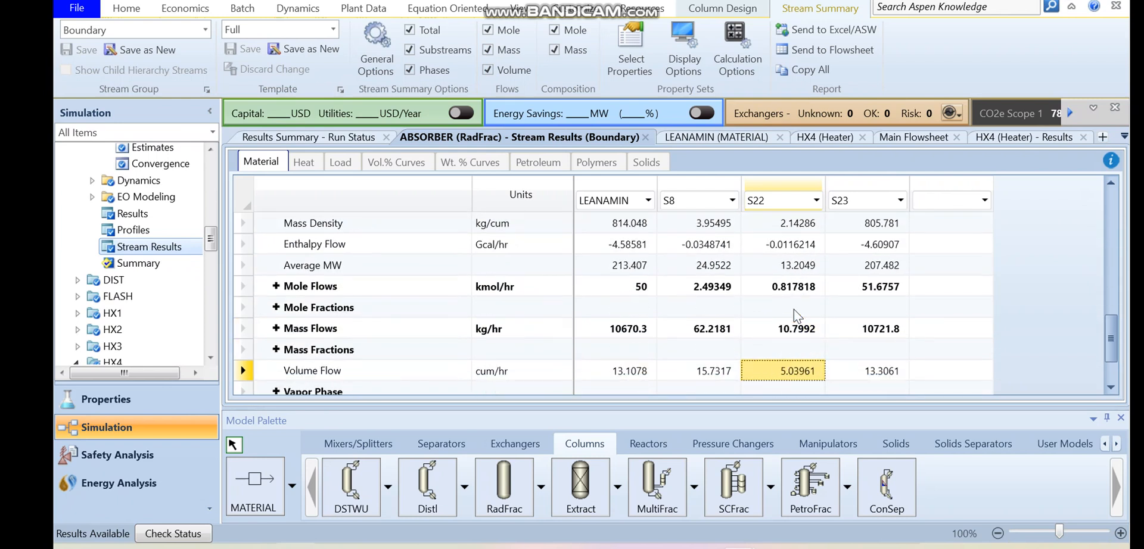
key("Up")
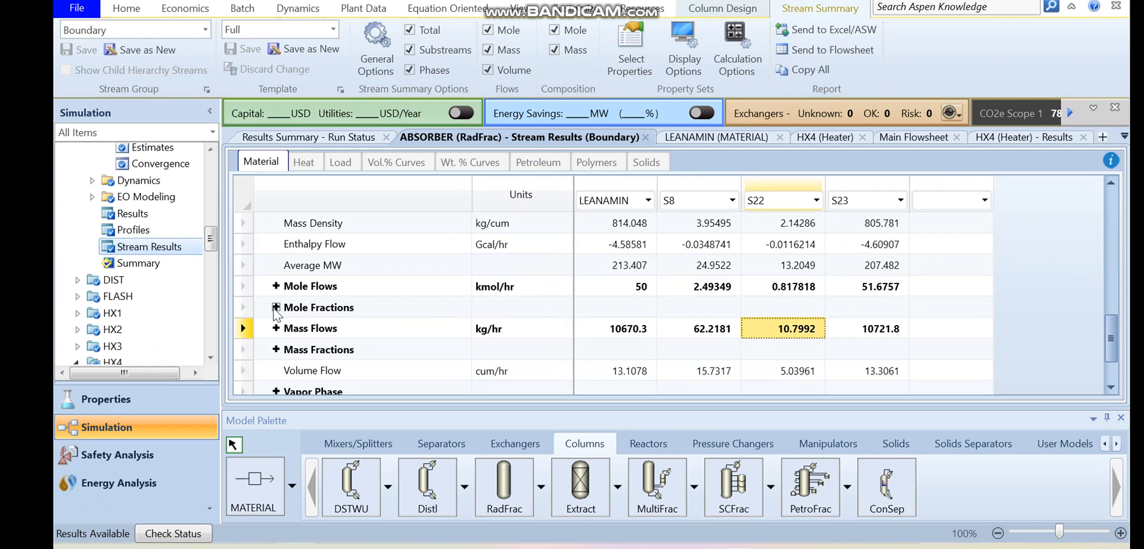
- Expand the mole fractions in the ABSORBER stream results and compare the H2S fraction in streams S22 and S23
left_click(276, 307)
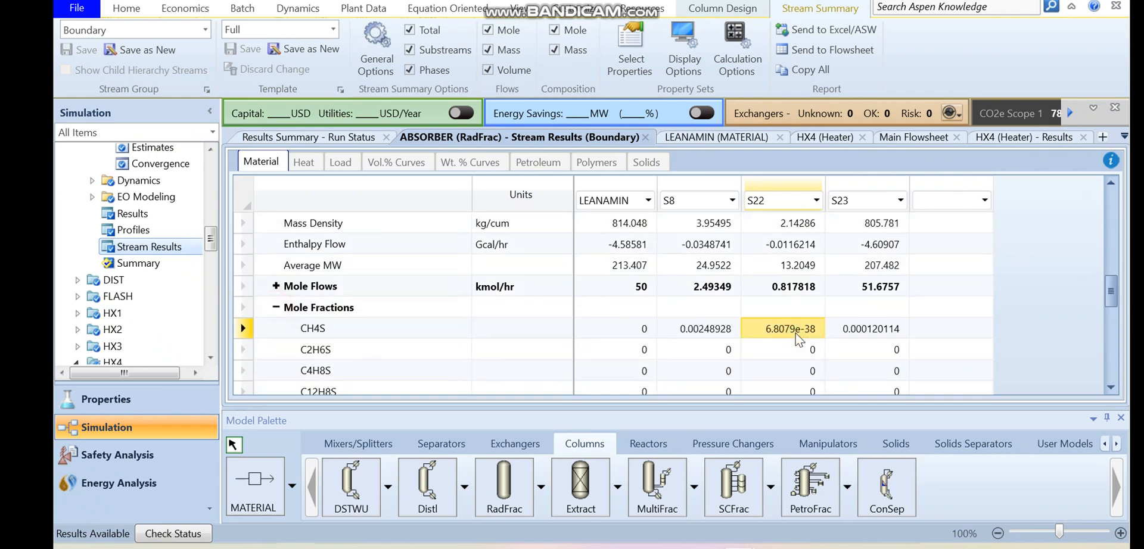
key("Down")
key("Down")
key("Down")
key("Down")
key("Down")
key("Down")
key("Down")
key("Down")
key("Down")
key("Down")
key("Down")
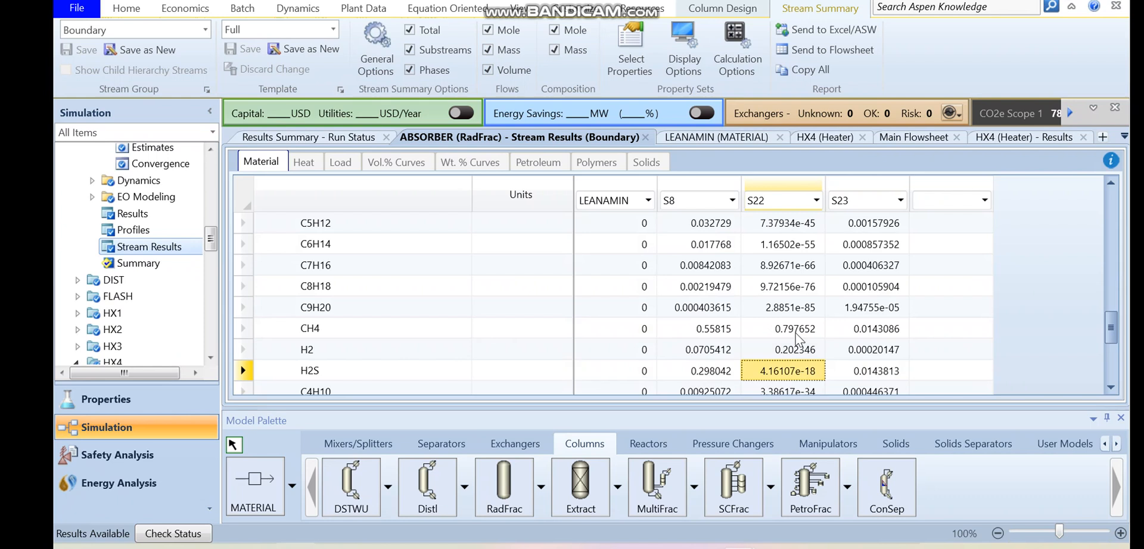
left_click(793, 374)
left_click(858, 372)
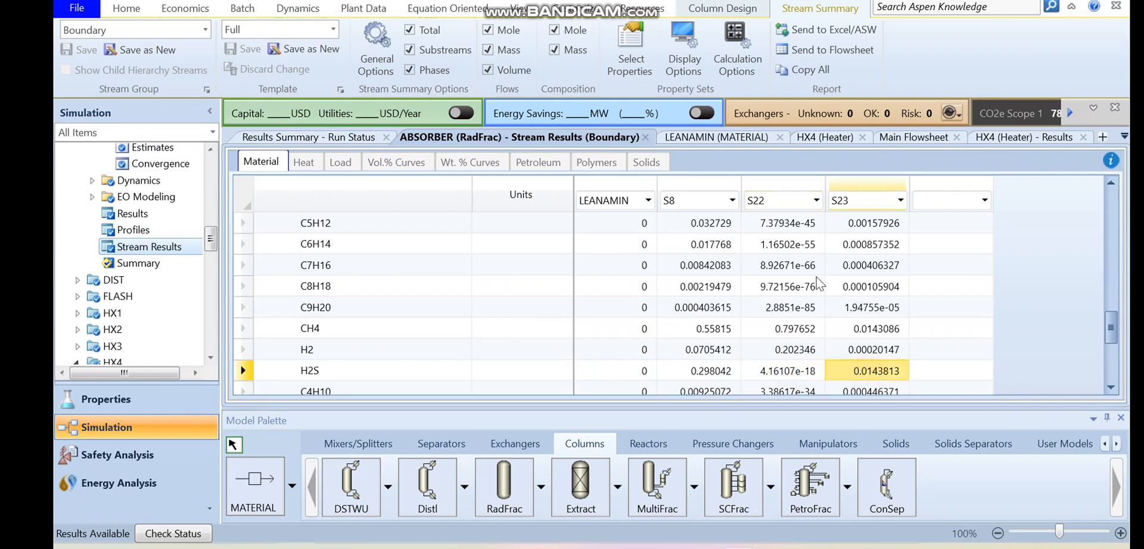
- Return to the main flowsheet and pull the free end of stream S22 closer to the ABSORBER's overhead outlet
left_click(520, 12)
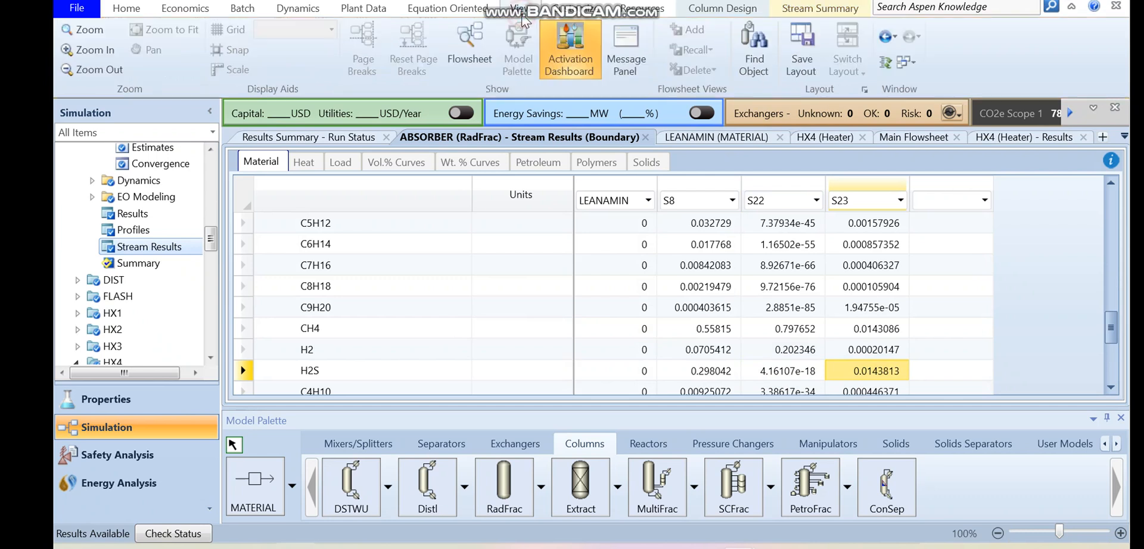
left_click(485, 54)
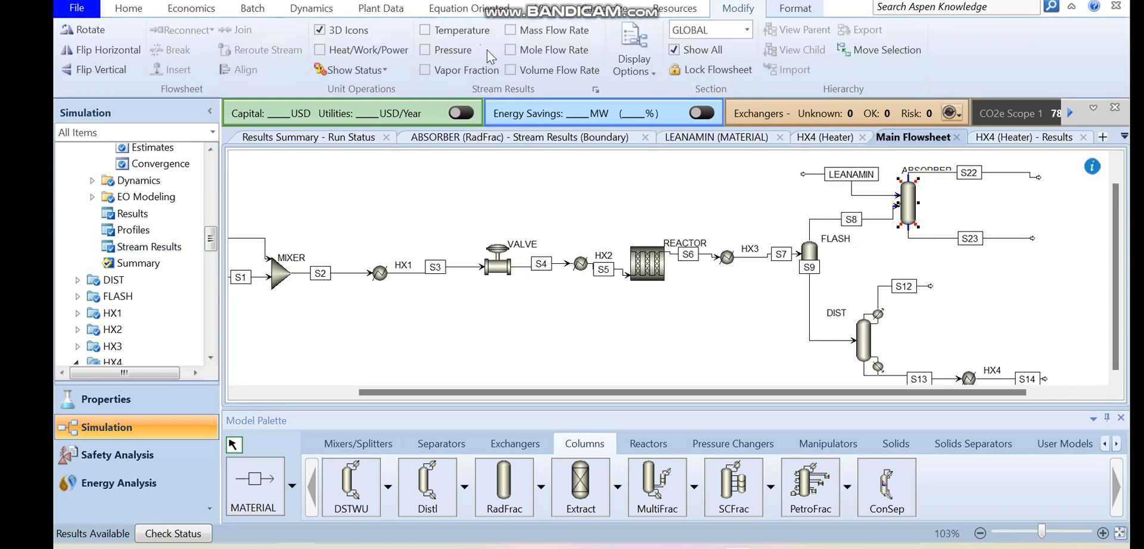
left_click_drag(1115, 256, 1116, 191)
left_click_drag(1038, 201, 971, 176)
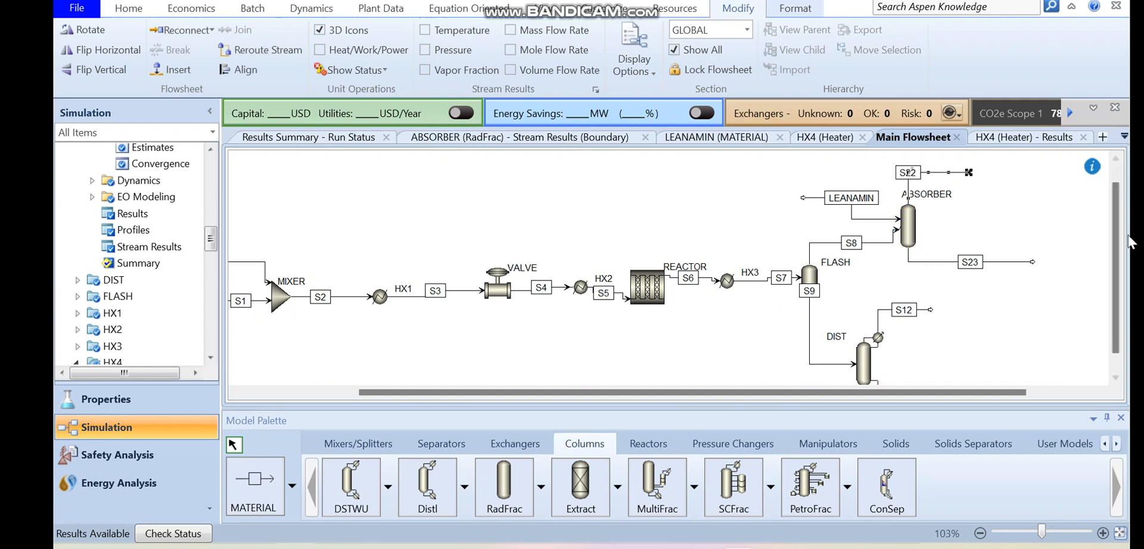
scroll(1115, 250, "up", 1)
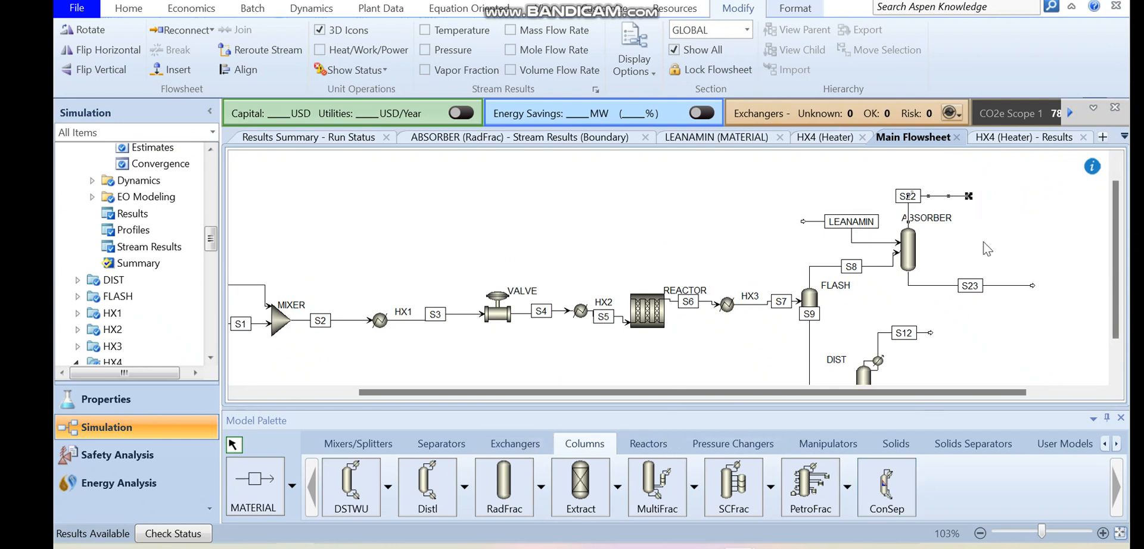
- Add an FSplit block beyond the end of stream S22 and connect S22 to it as the feed
left_click(365, 444)
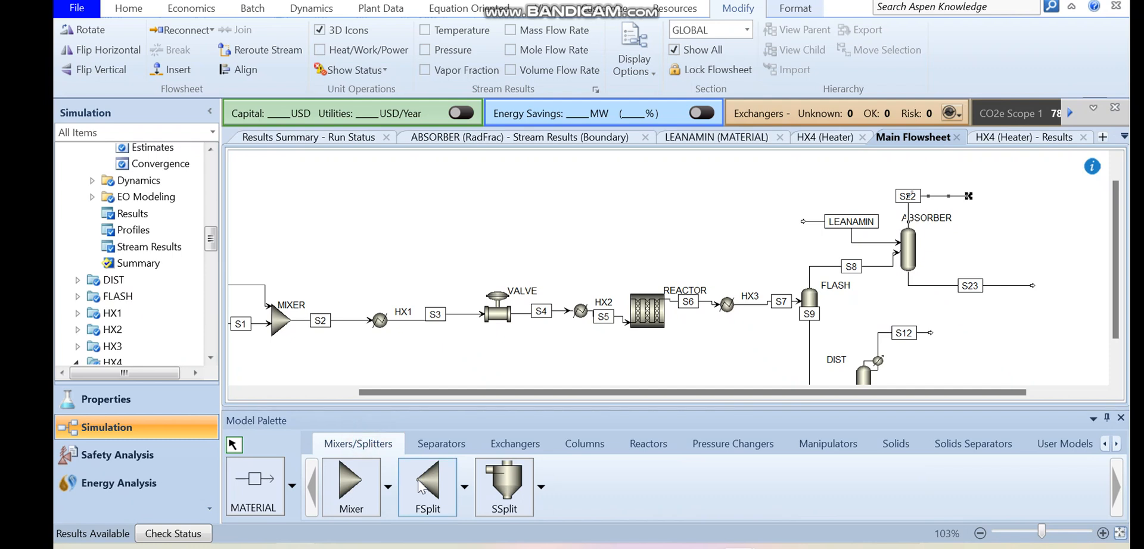
left_click(427, 492)
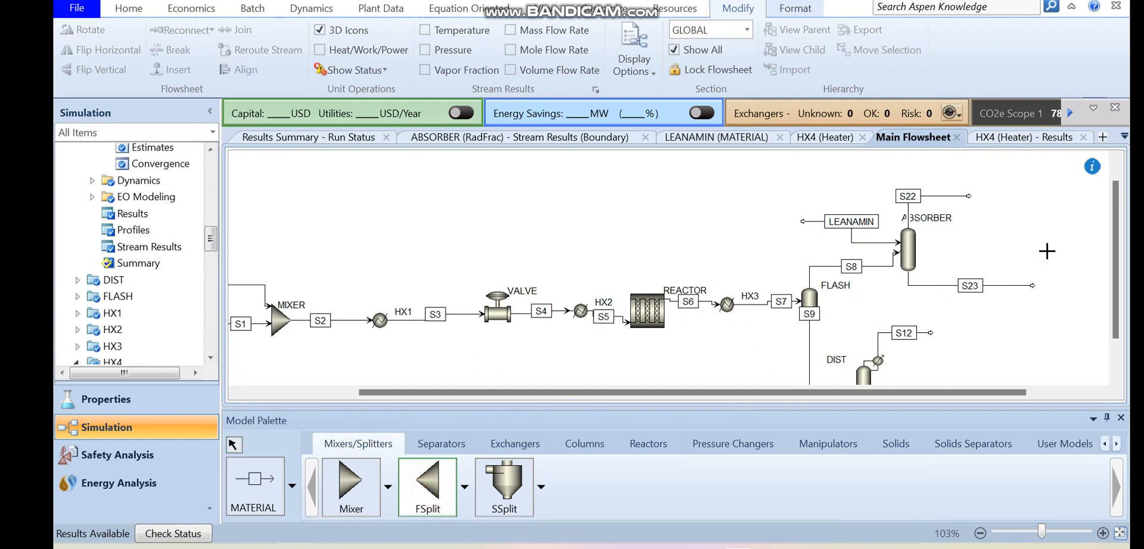
left_click(995, 184)
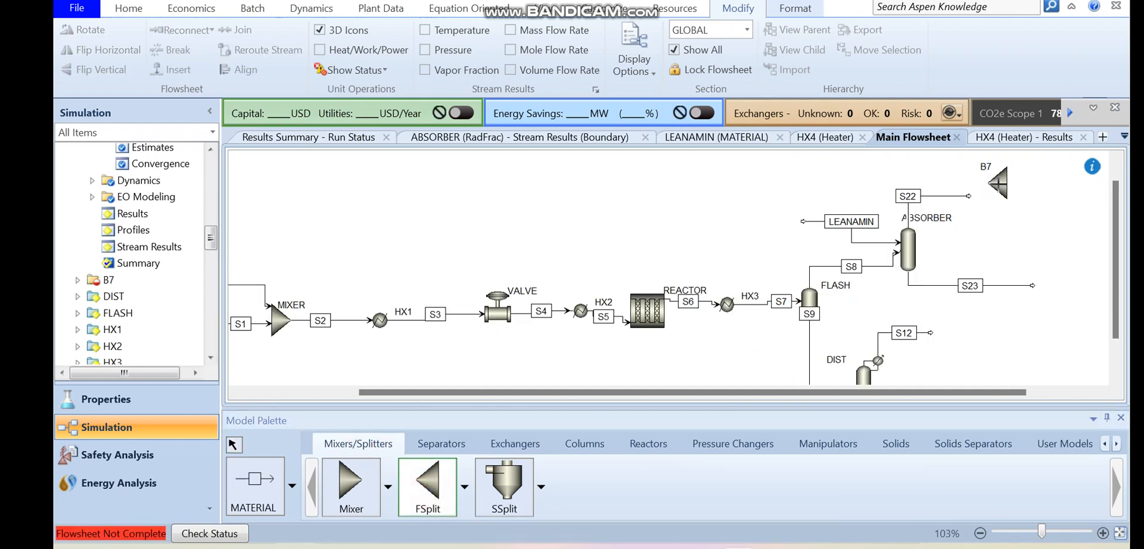
key("Escape")
double_click(968, 197)
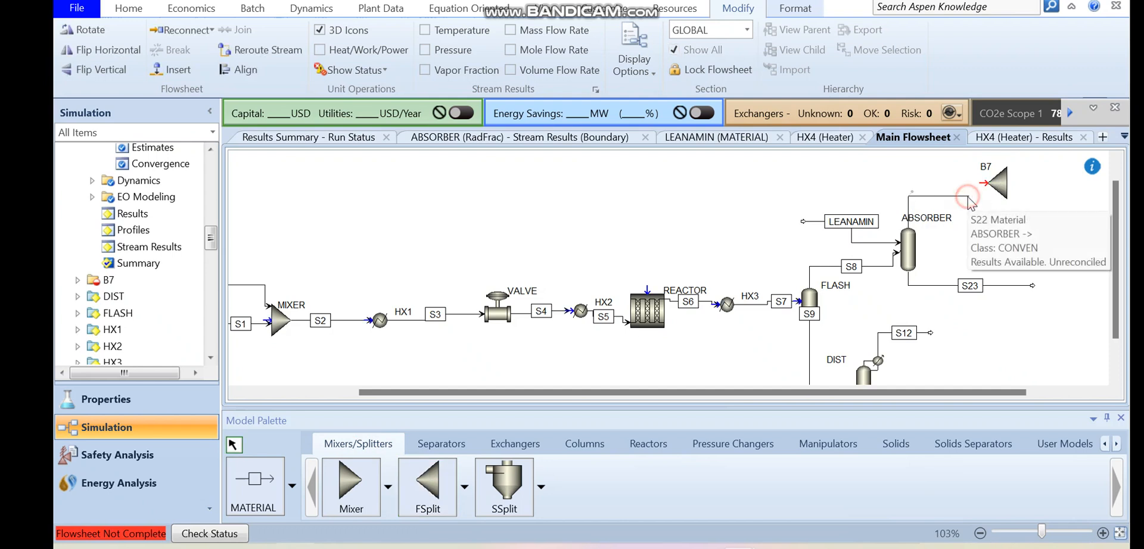
left_click(987, 186)
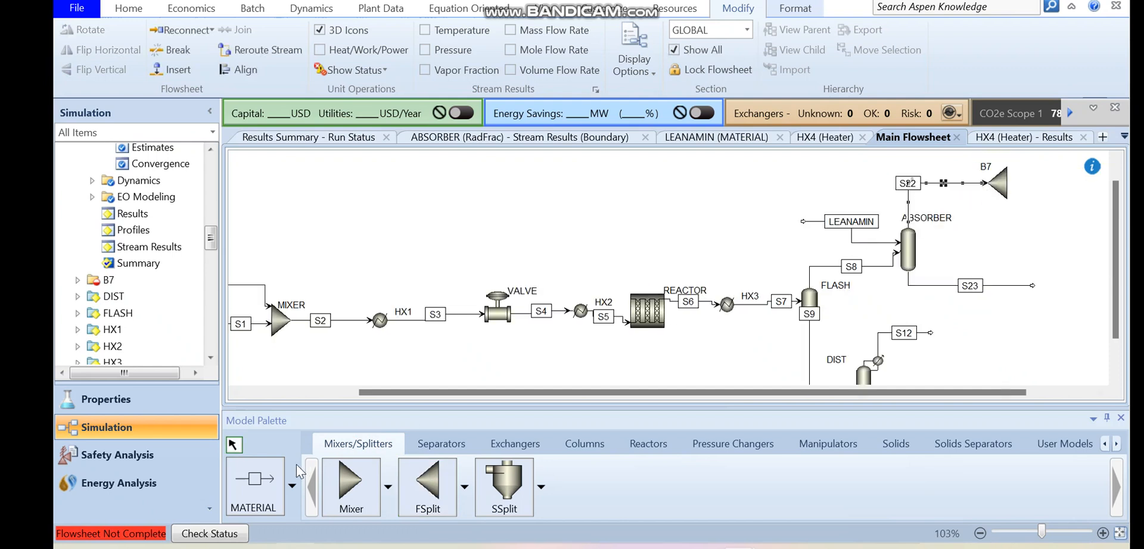
- Draw two material outlet streams, S24 and S25, from splitter B7
left_click(272, 488)
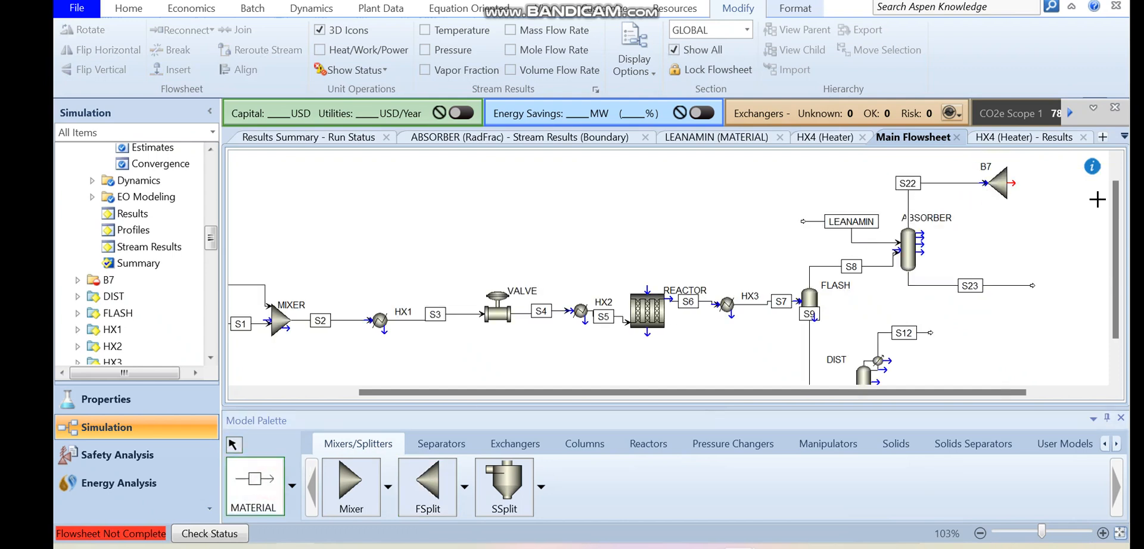
left_click(1011, 184)
left_click(1052, 180)
left_click(1012, 183)
left_click(1069, 217)
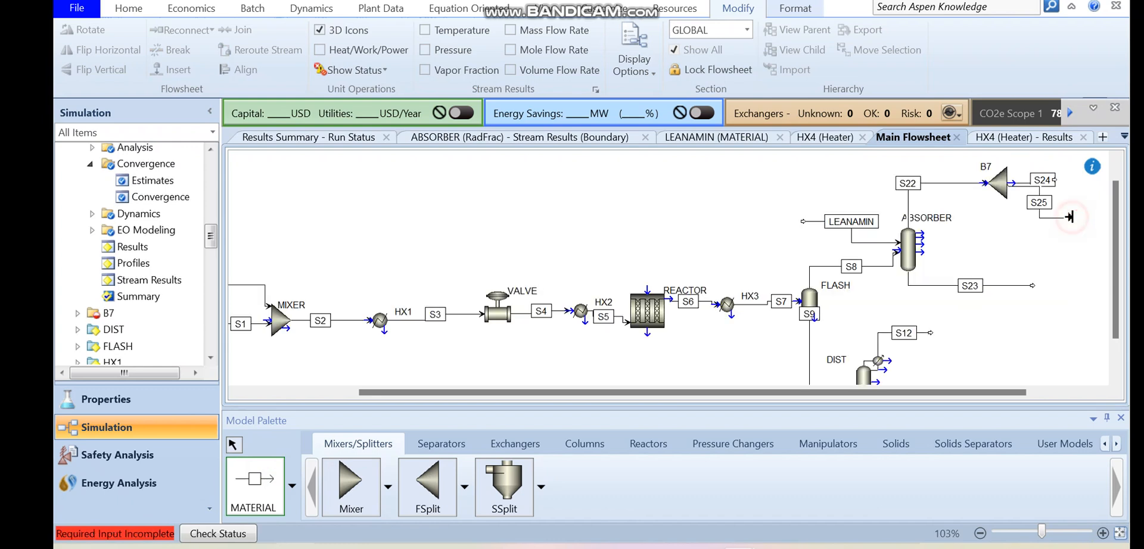
right_click(1069, 216)
- Set the split fraction of stream S25 to 0.1 in splitter B7 and run the simulation
left_click(996, 176)
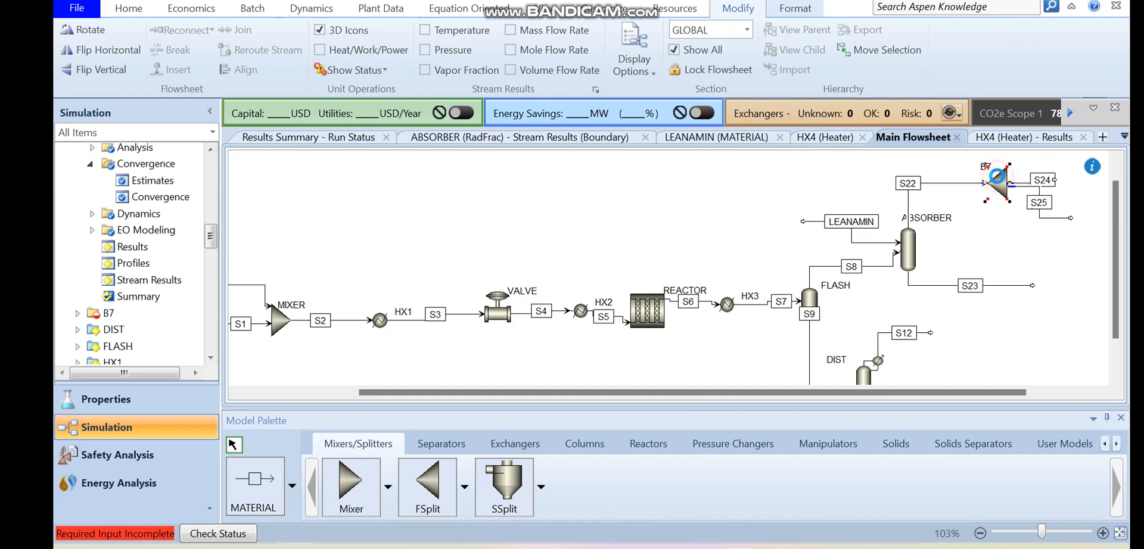
double_click(996, 176)
left_click(523, 230)
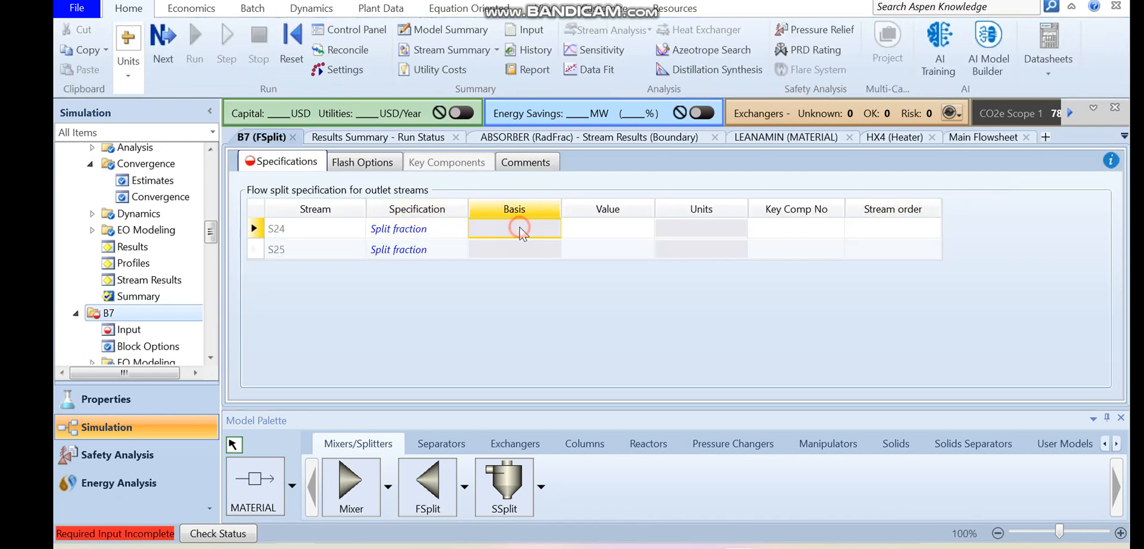
left_click(592, 234)
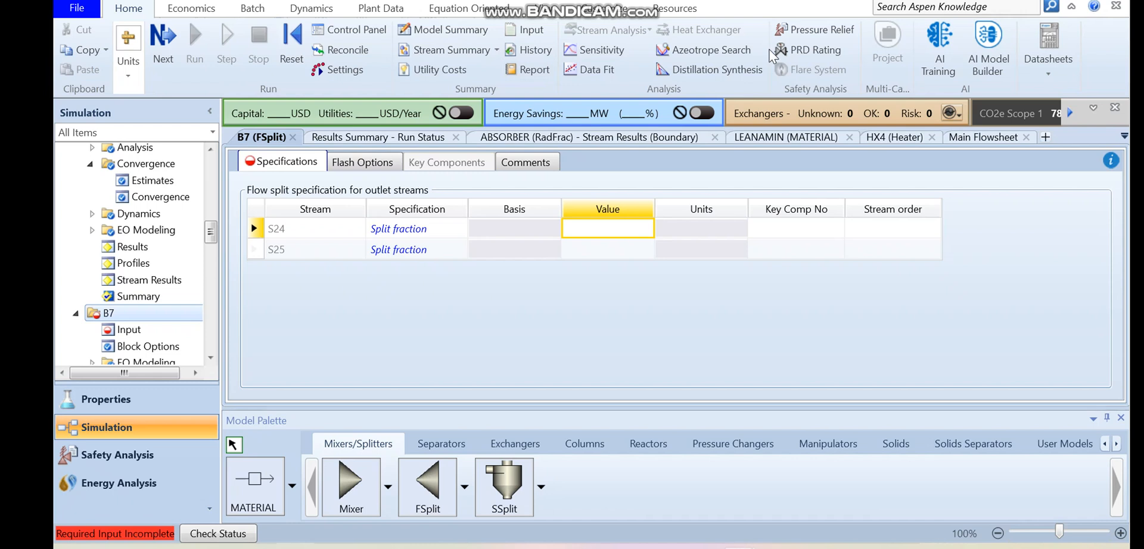
left_click(606, 247)
type("0")
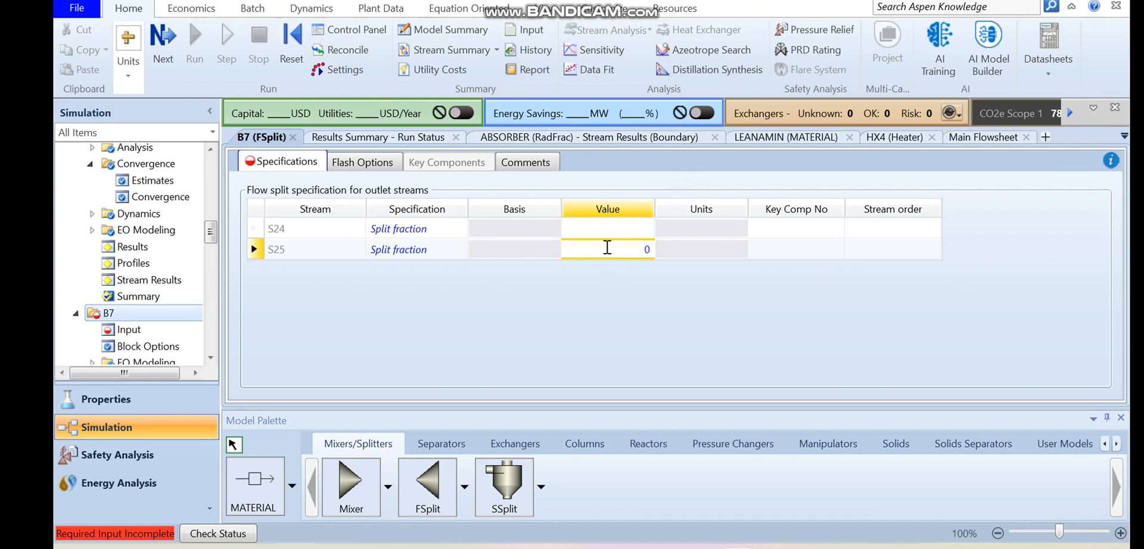
key("Return")
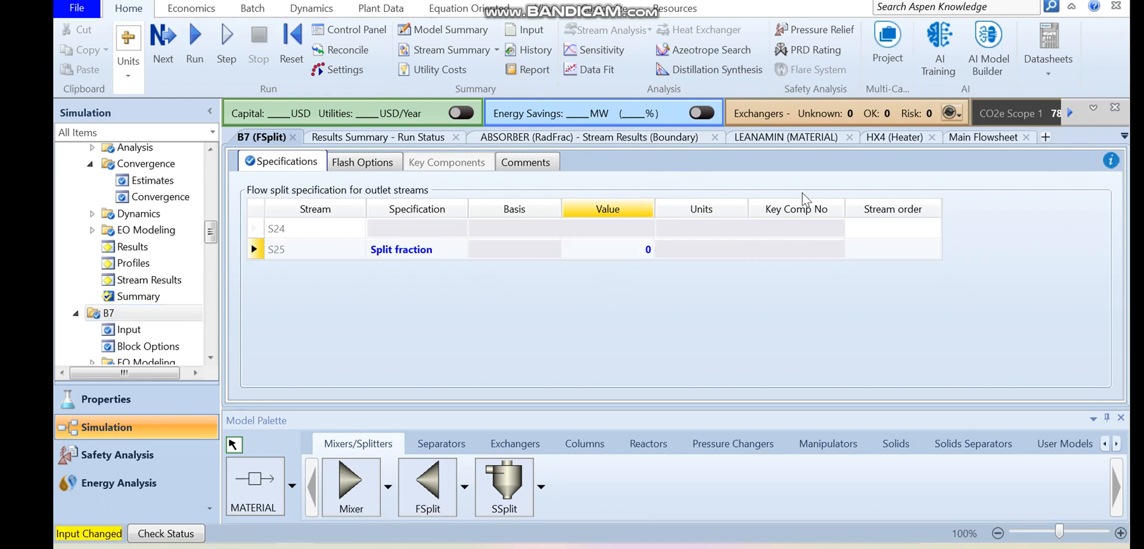
left_click(639, 256)
left_click(640, 254)
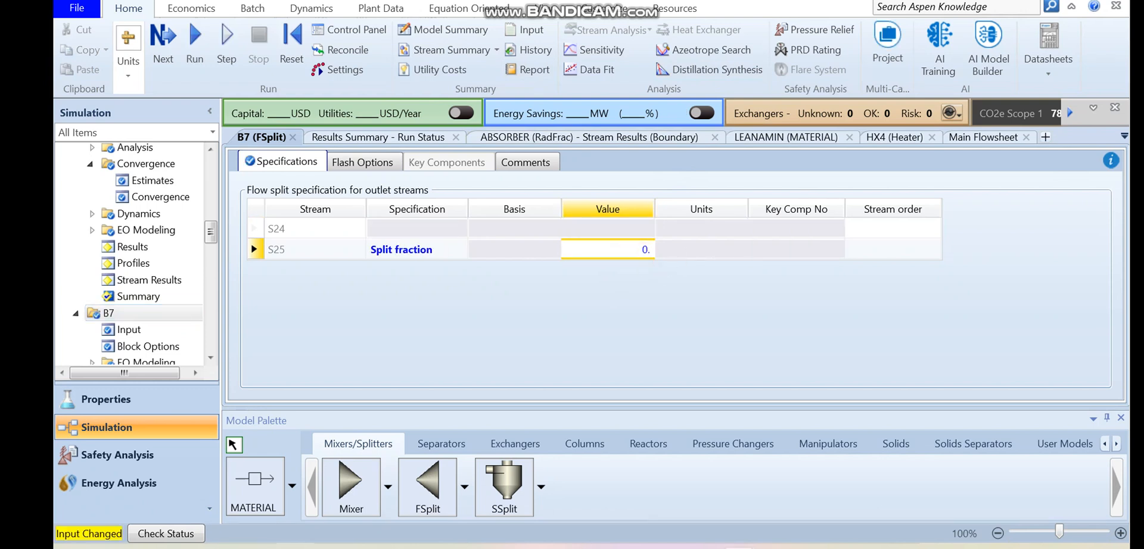
key("Return")
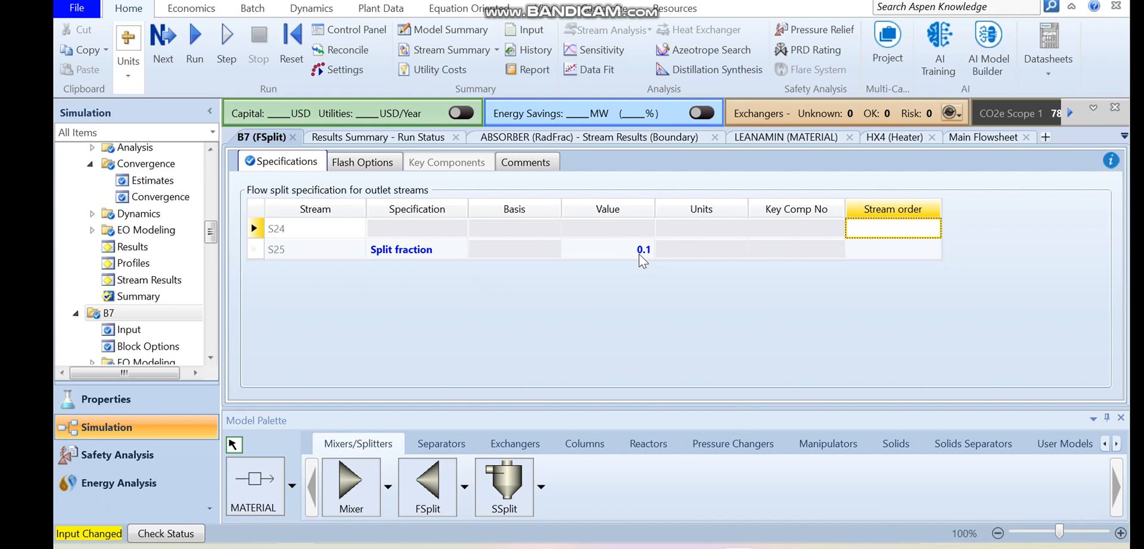
left_click(193, 44)
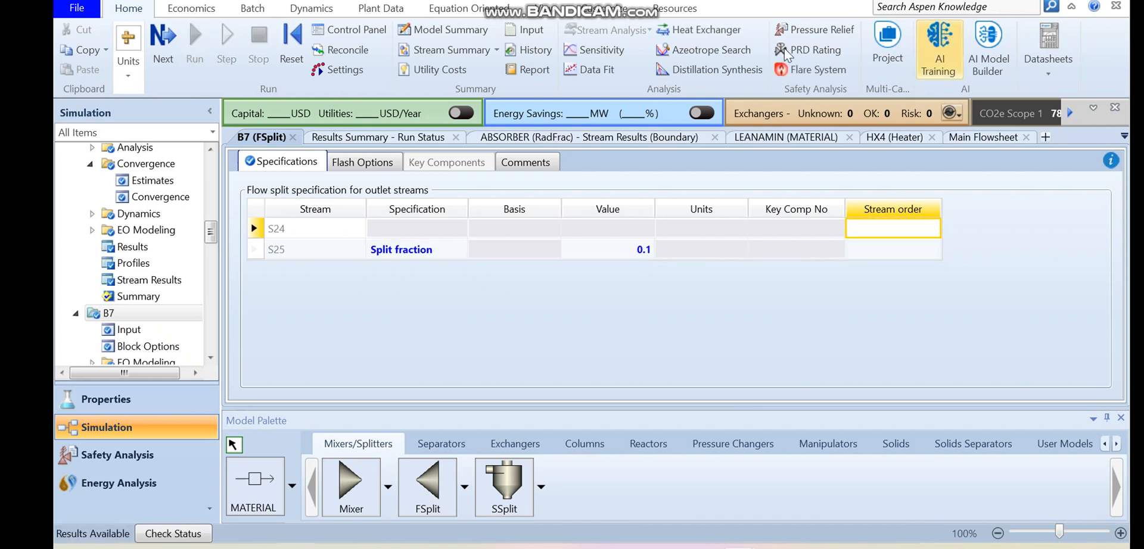
- Return to the main flowsheet and move the S24 label closer to splitter B7
left_click(557, 8)
left_click(478, 49)
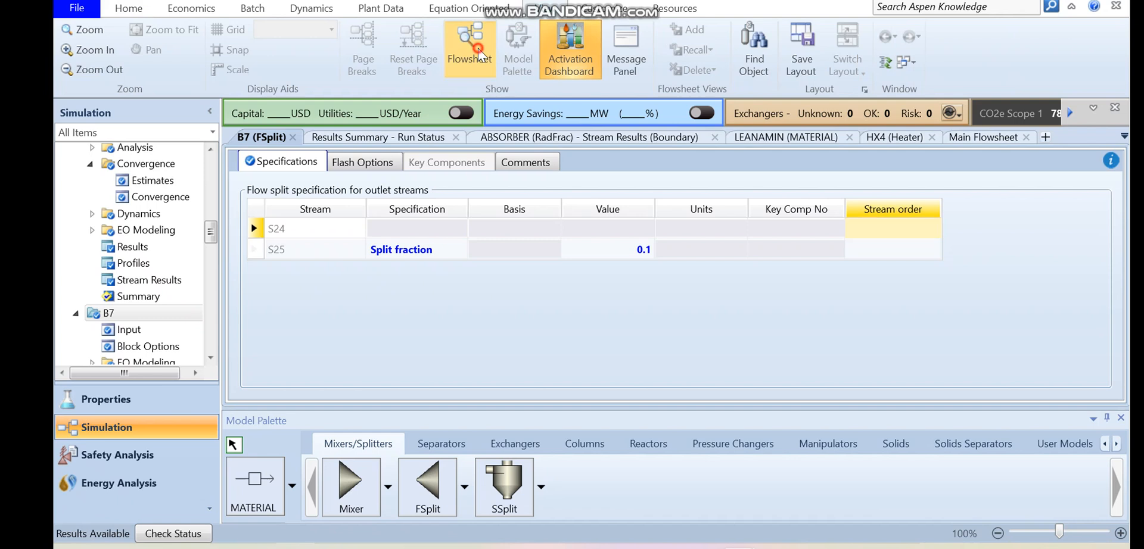
left_click(1070, 219)
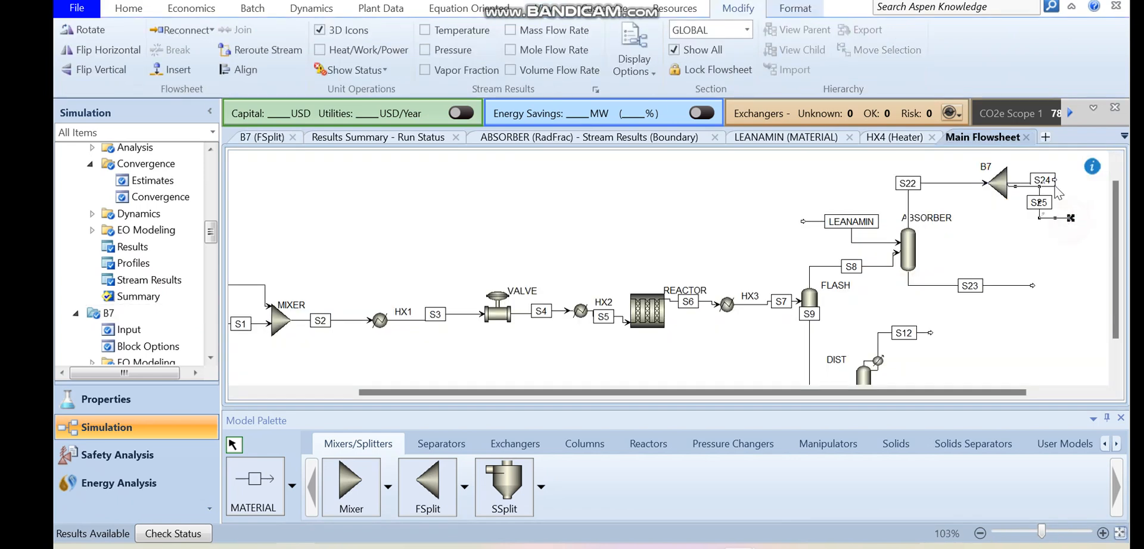
left_click(1053, 179)
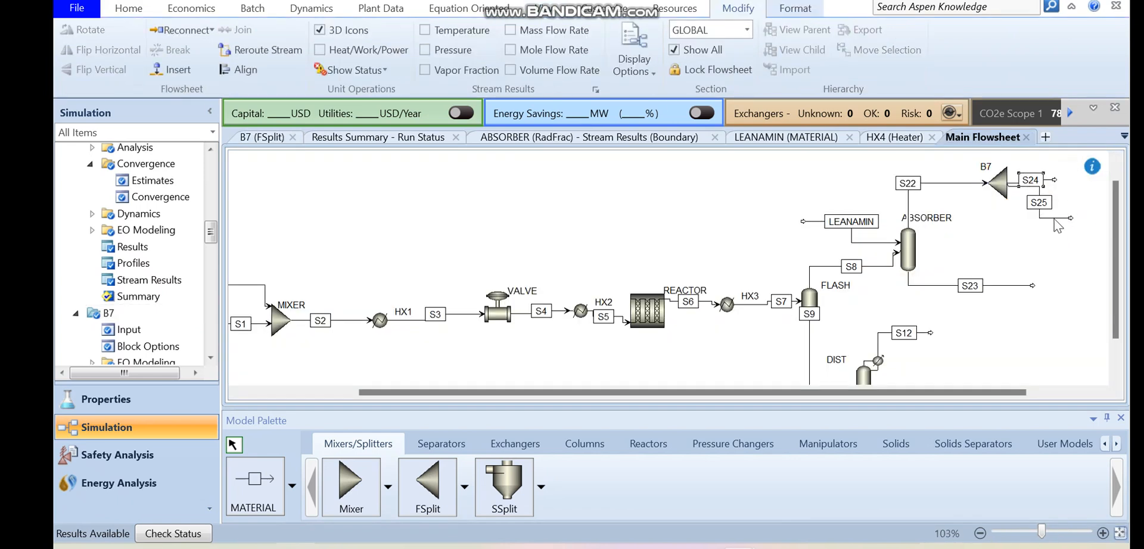
- Recheck splitter B7's outlet split specification and rename stream S25 as PURGE in the flowsheet
double_click(1003, 190)
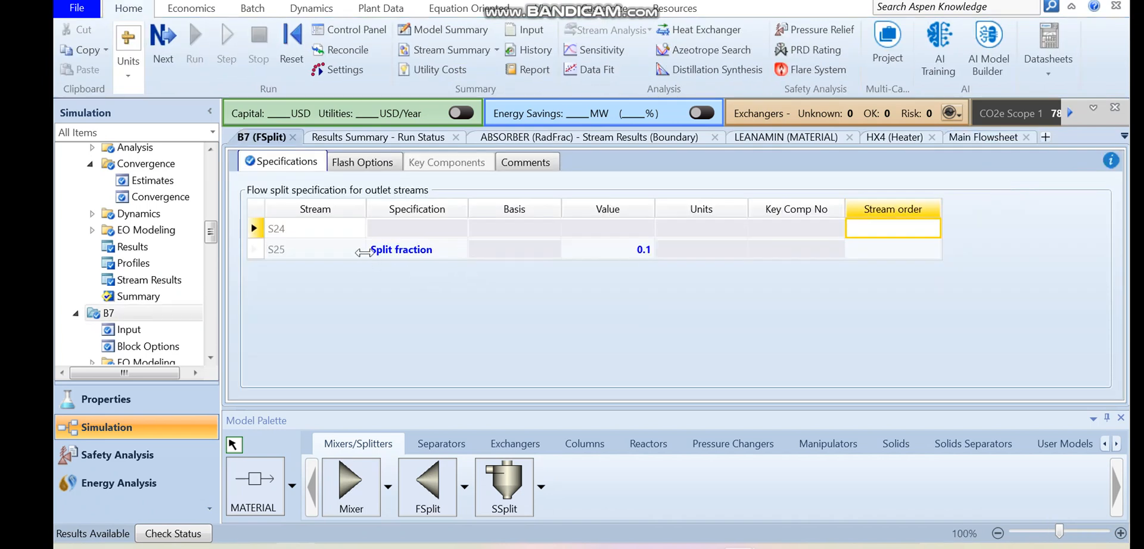
left_click(543, 11)
left_click(474, 60)
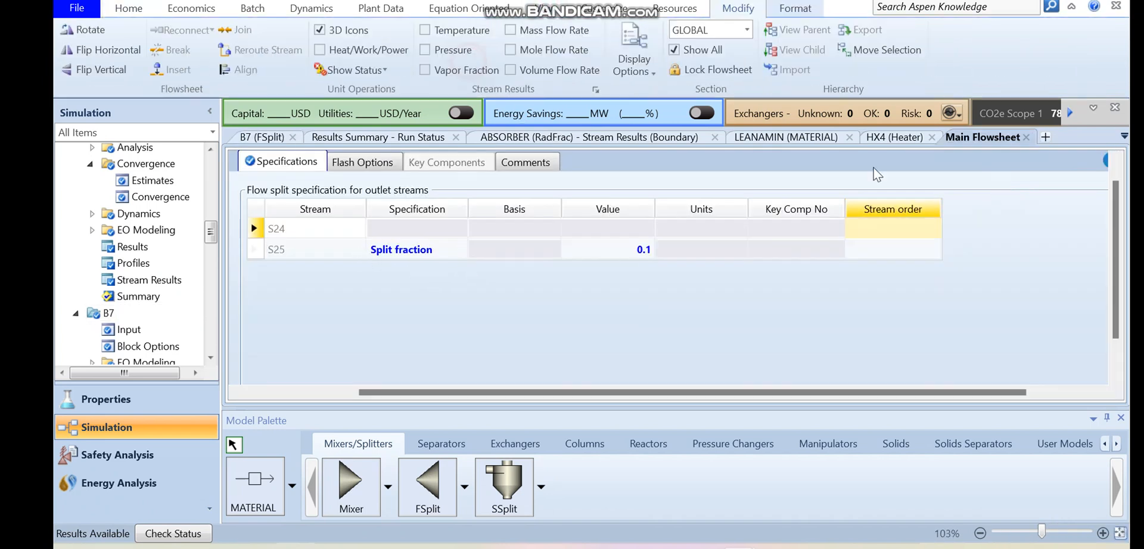
double_click(1039, 202)
type("PURGE")
key("Return")
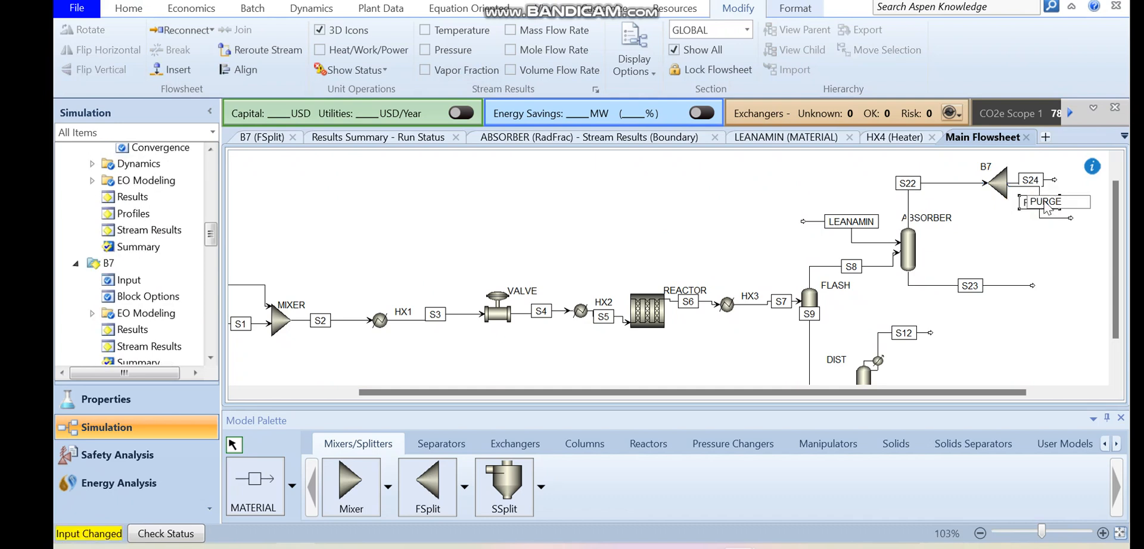
- Reroute the free end of stream S24 back past splitter B7, place a Compr block near it and rename the block COMP1
left_click_drag(1054, 181, 885, 160)
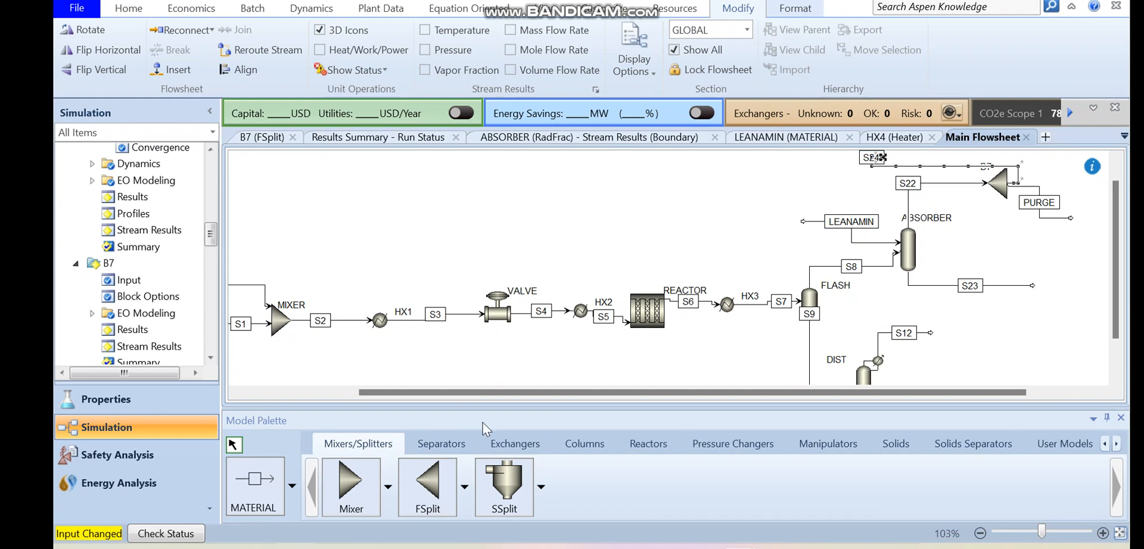
left_click(733, 442)
left_click(427, 484)
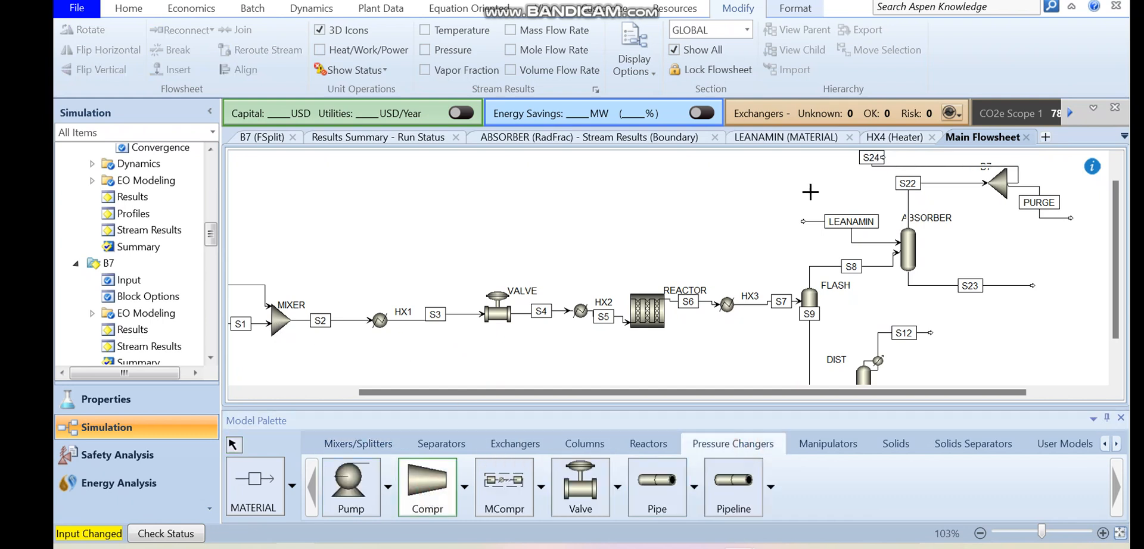
left_click(832, 167)
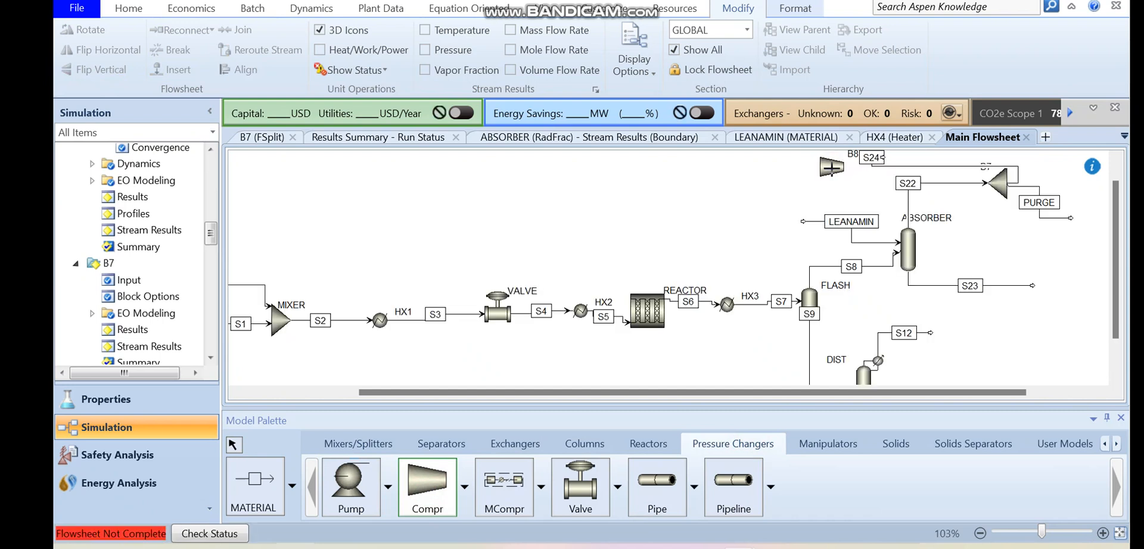
key("Escape")
double_click(852, 155)
type("COMP")
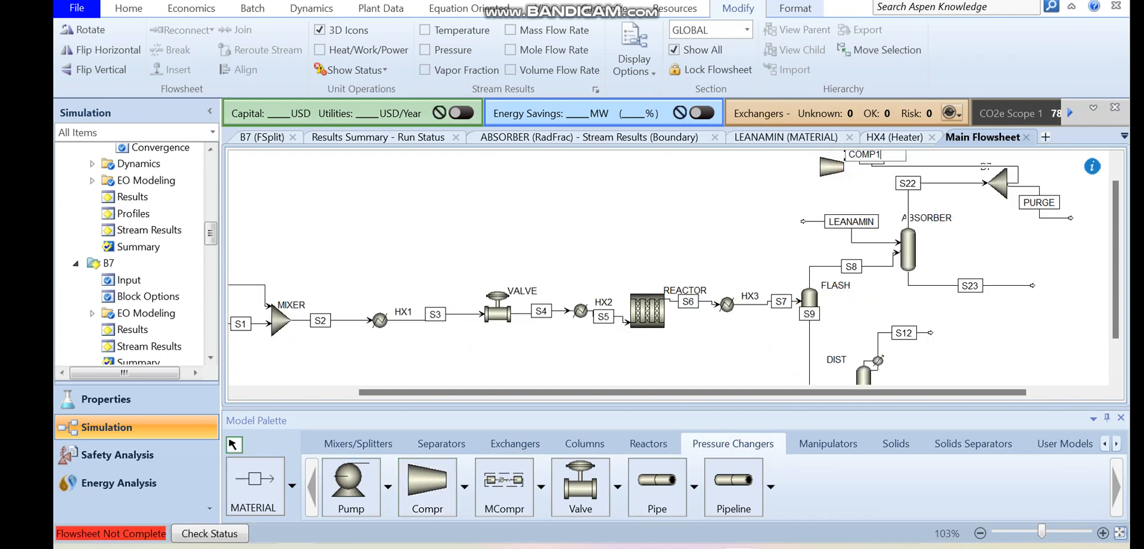
type("1")
left_click(842, 174)
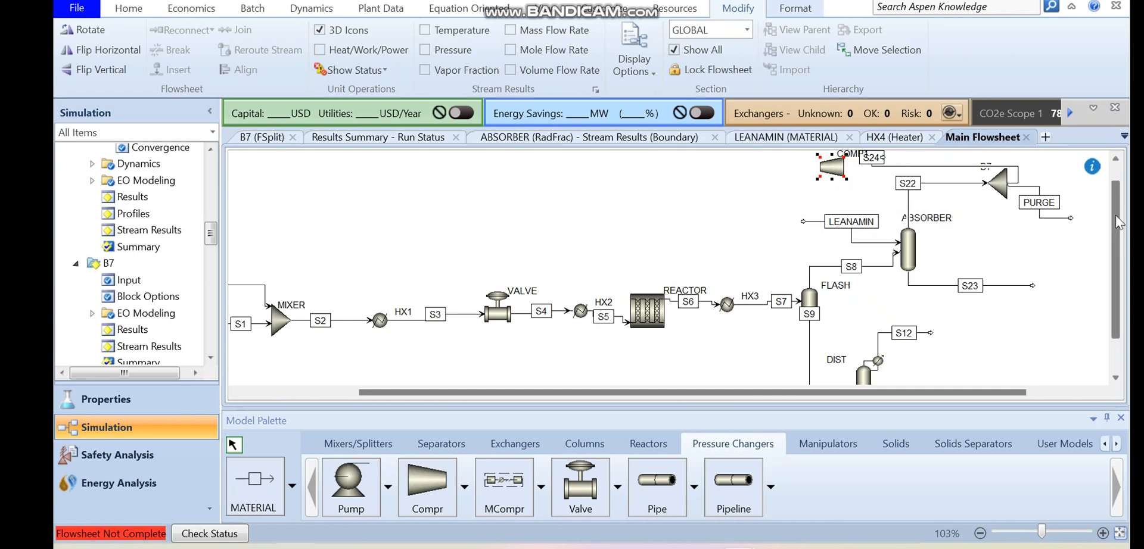
- Connect stream S24 to the inlet of COMP1 and draw a material outlet stream from the compressor
scroll(887, 196, "up", 1)
mouse_move(869, 181)
left_mouse_down()
mouse_move(911, 192)
mouse_move(841, 203)
left_mouse_up()
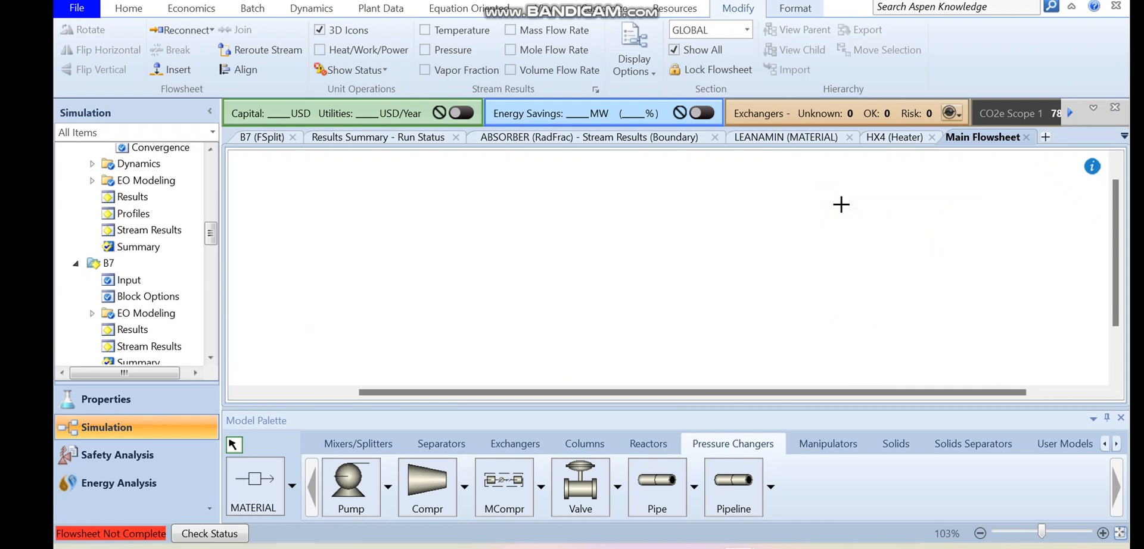
left_click(265, 488)
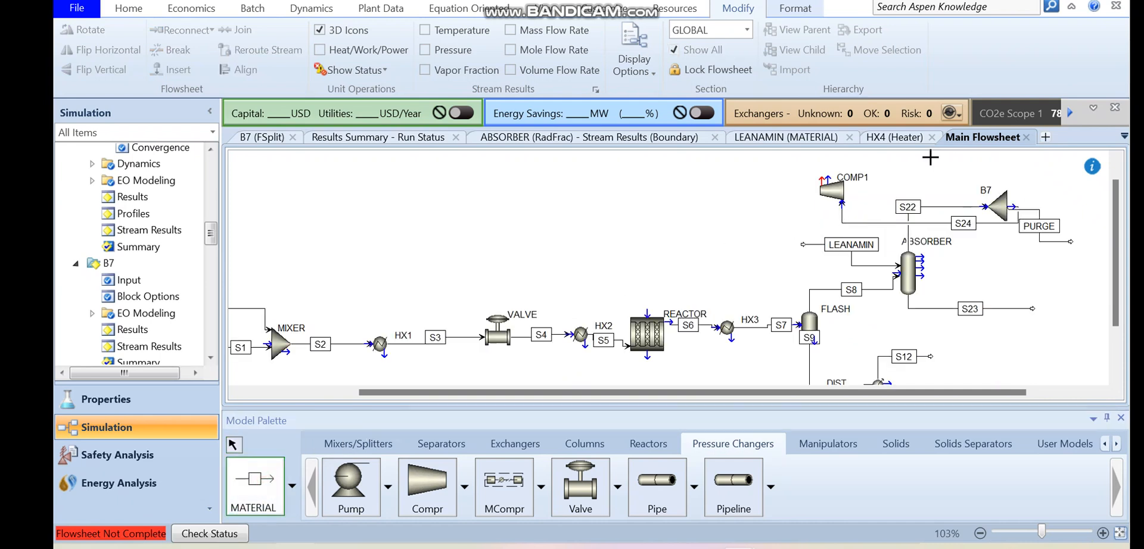
left_click(820, 182)
left_click(691, 197)
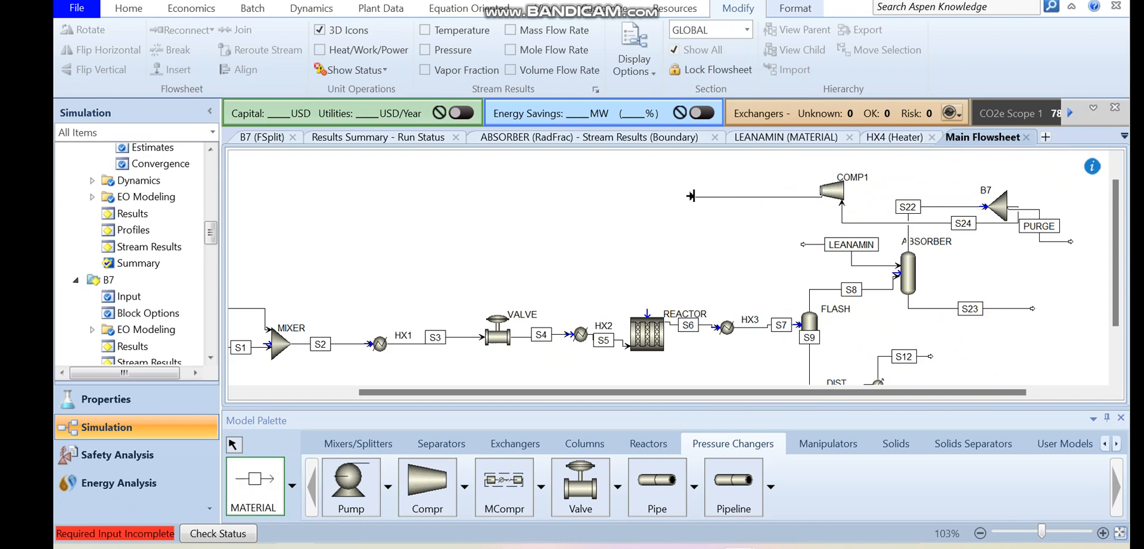
left_click(691, 196)
key("Escape")
- Specify COMP1 as an isentropic compressor with a discharge pressure of 12.6 bar
left_click(833, 194)
double_click(833, 196)
left_click(427, 236)
left_click(402, 251)
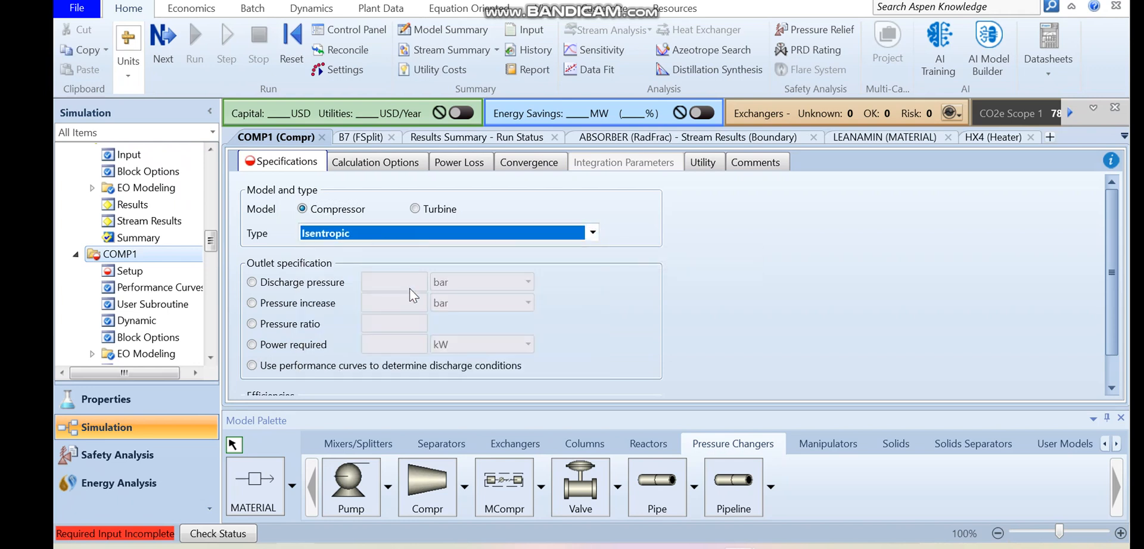
left_click(302, 282)
left_click(390, 284)
type("12.6")
key("Return")
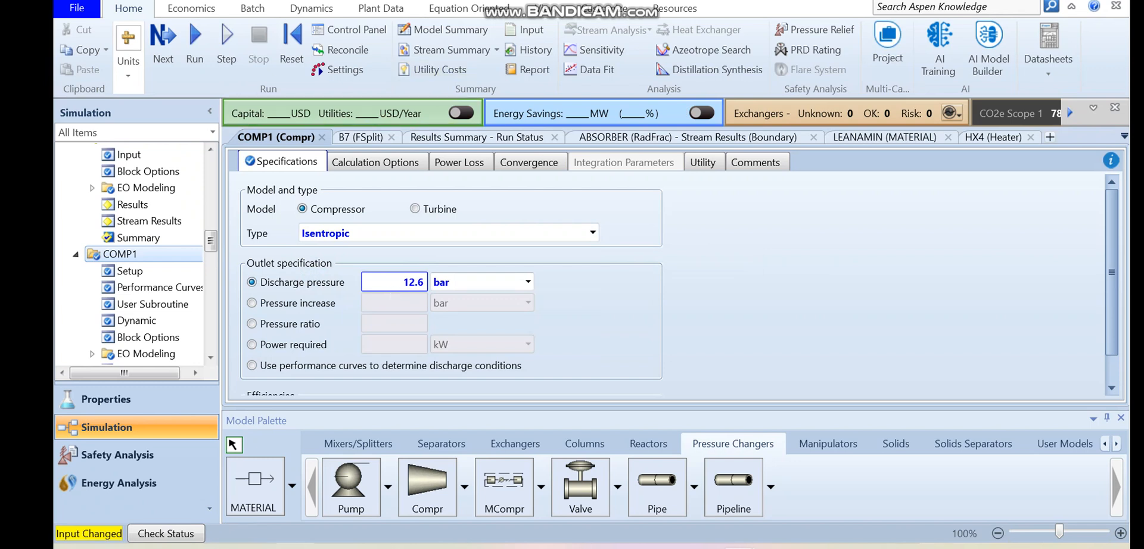
- Turn on stream temperatures in the main flowsheet, run the simulation and check the temperature of compressor outlet S26
left_click(539, 7)
left_click(469, 47)
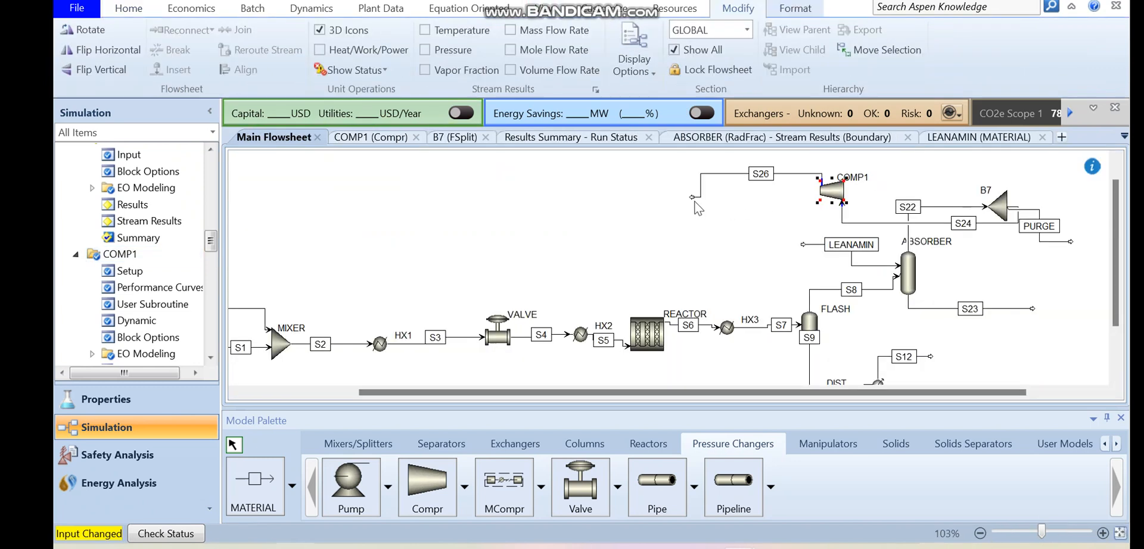
left_click(454, 34)
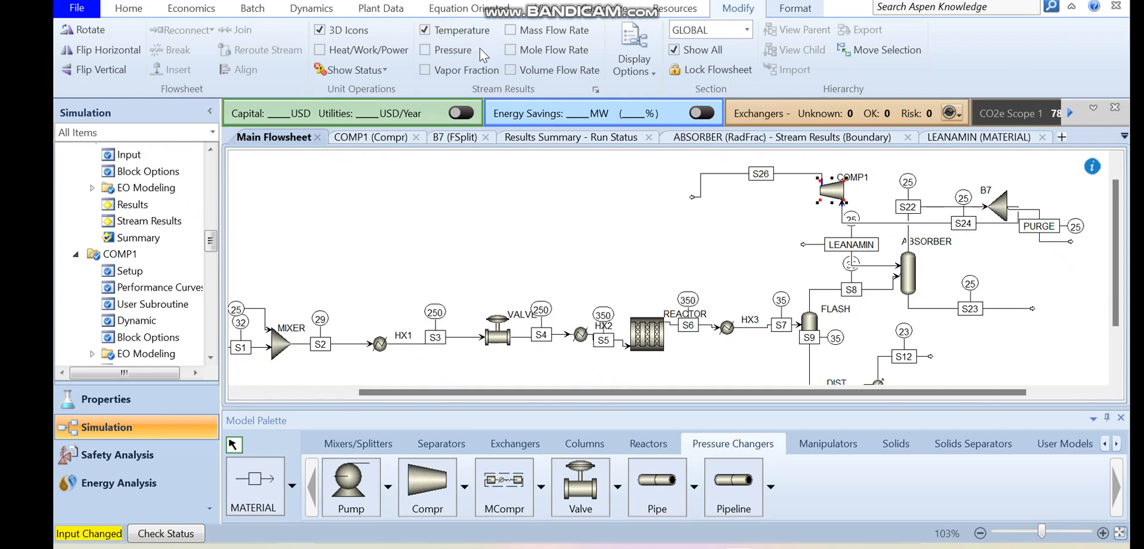
left_click(762, 186)
left_click(717, 174)
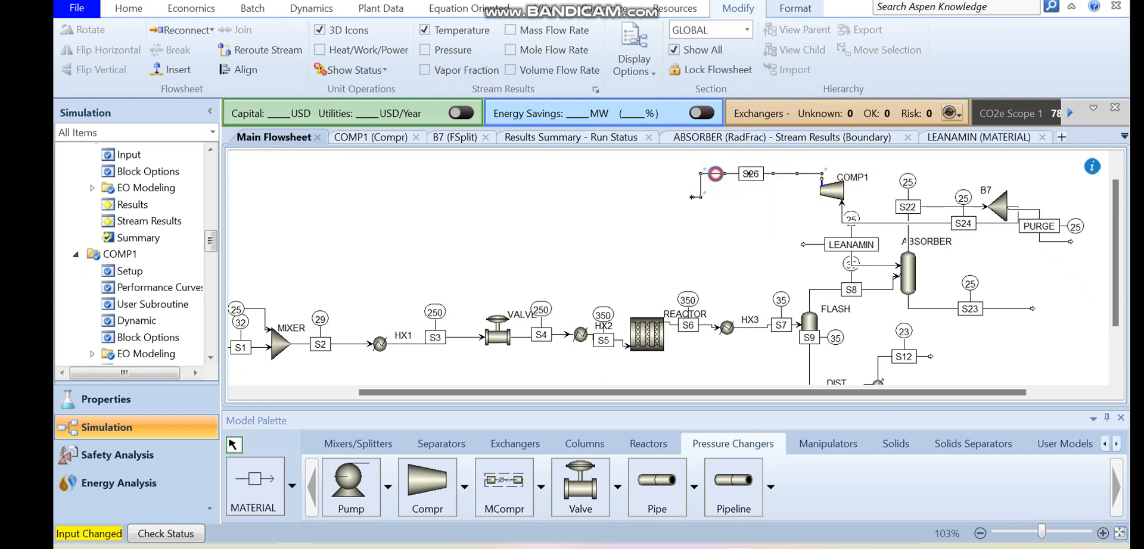
double_click(714, 174)
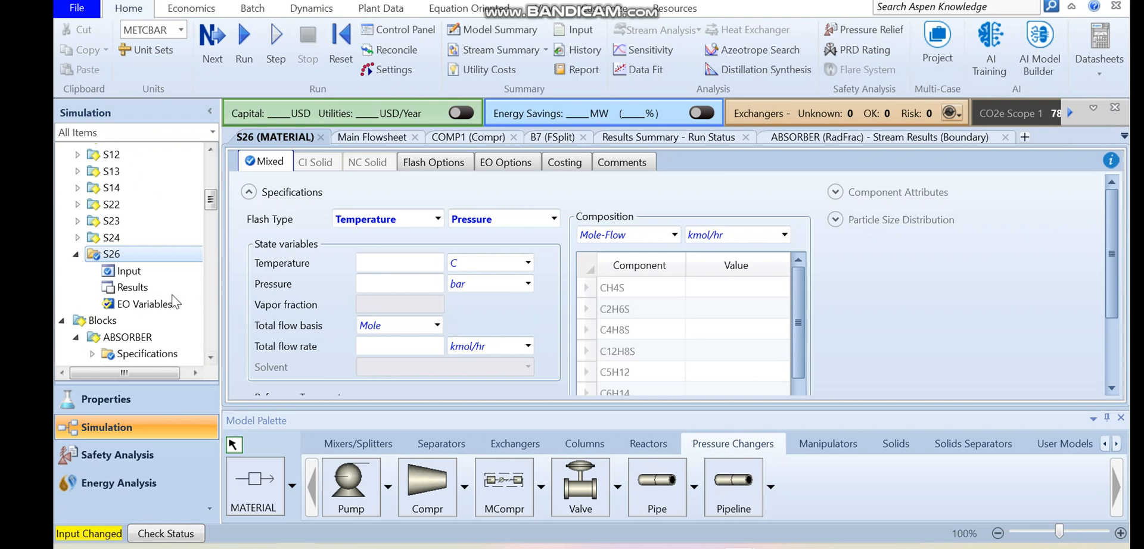
left_click(196, 60)
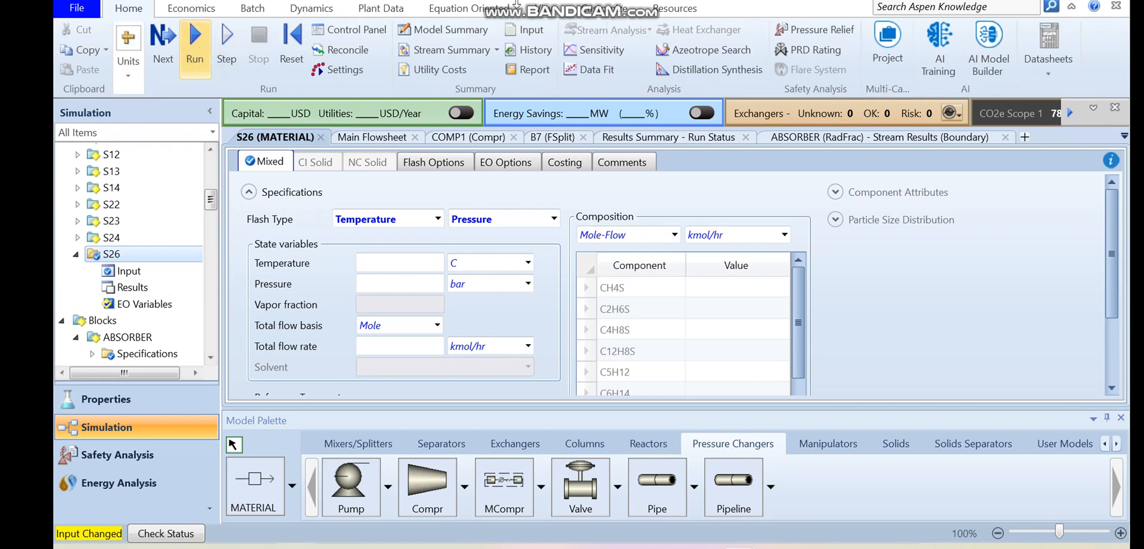
left_click(532, 8)
left_click(470, 45)
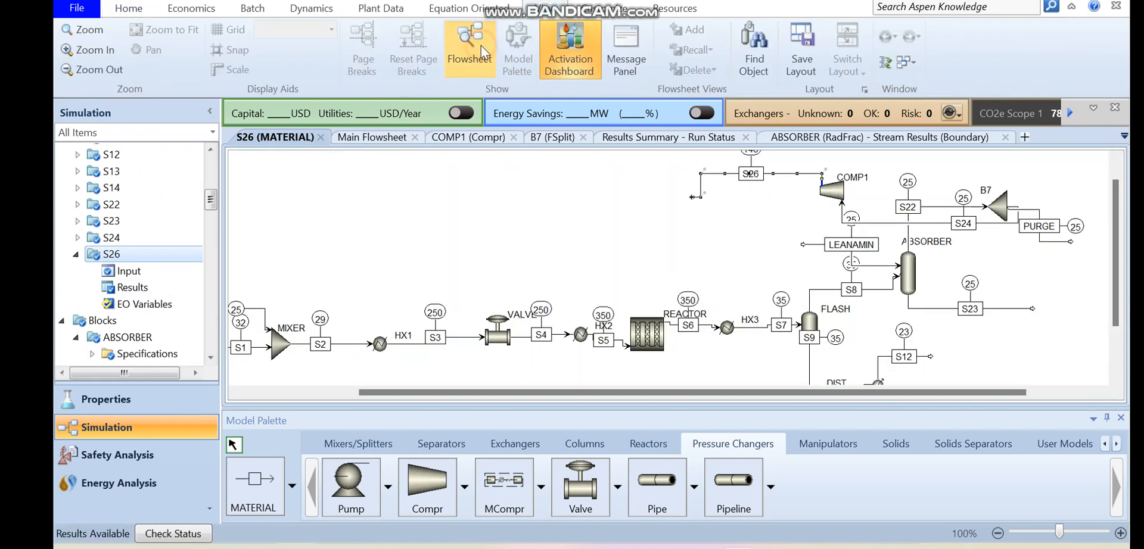
scroll(1105, 190, "up", 1)
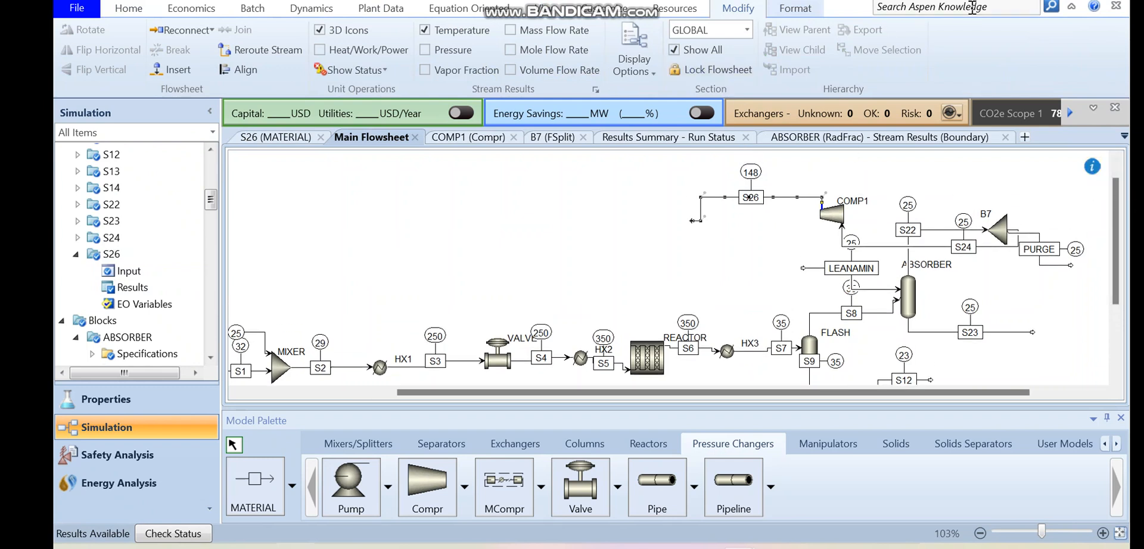
- Place a Heater block at the free end of stream S26 and connect S26 as its feed
left_click_drag(692, 221, 691, 205)
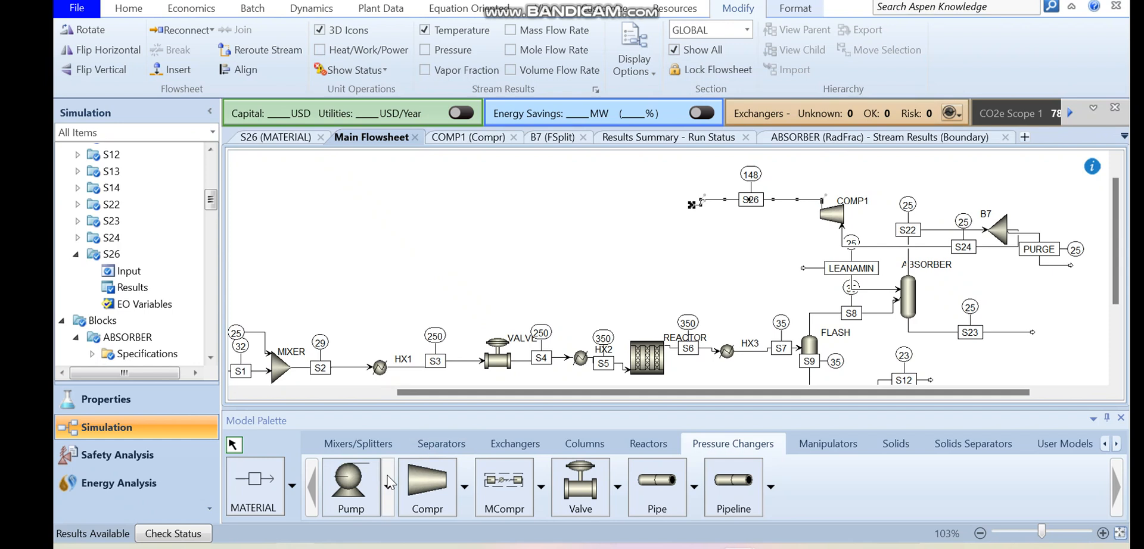
left_click(505, 444)
left_click(351, 483)
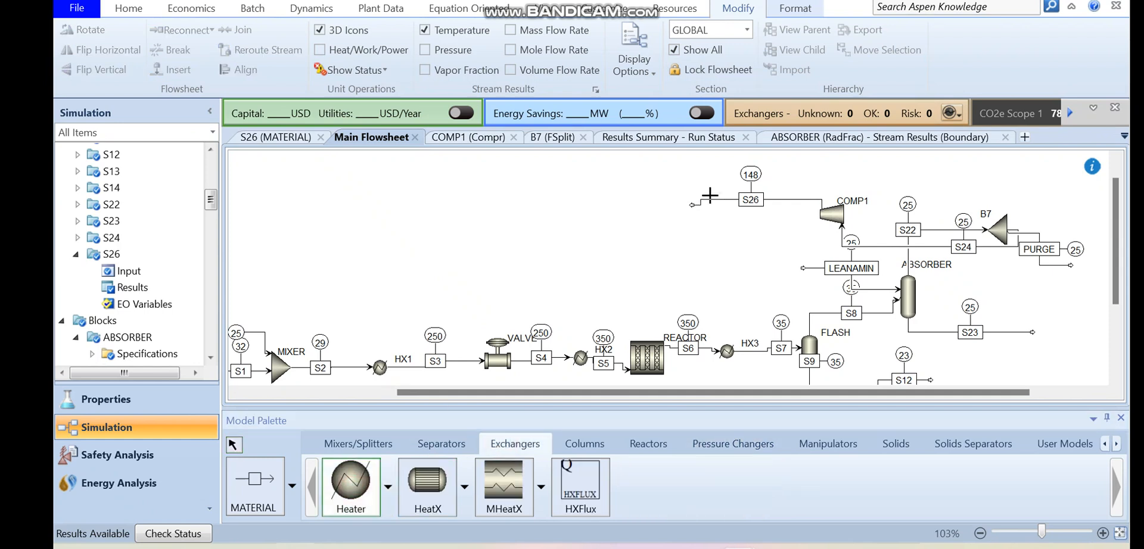
left_click(670, 199)
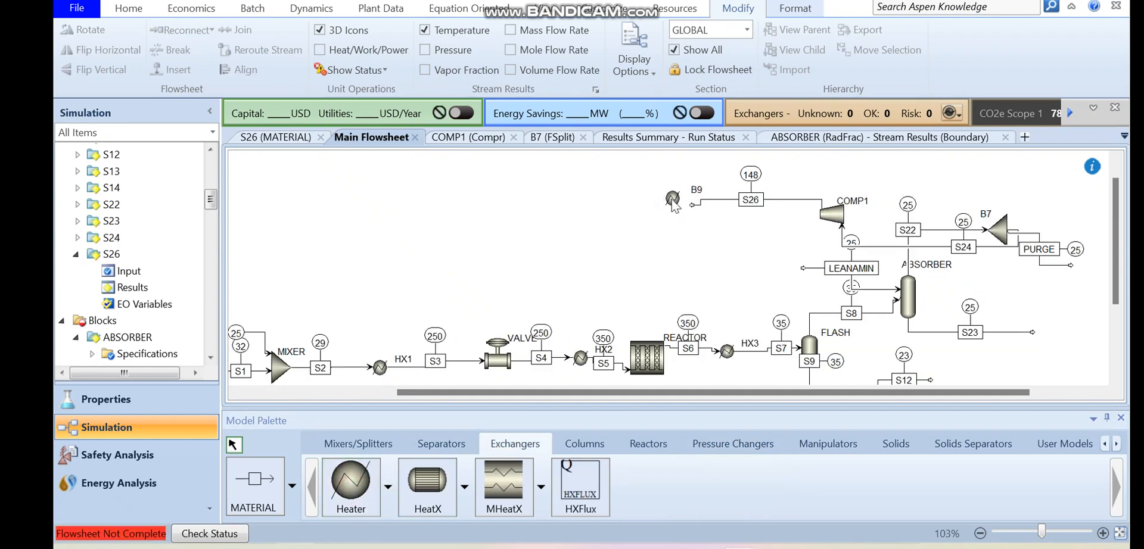
left_click(674, 200)
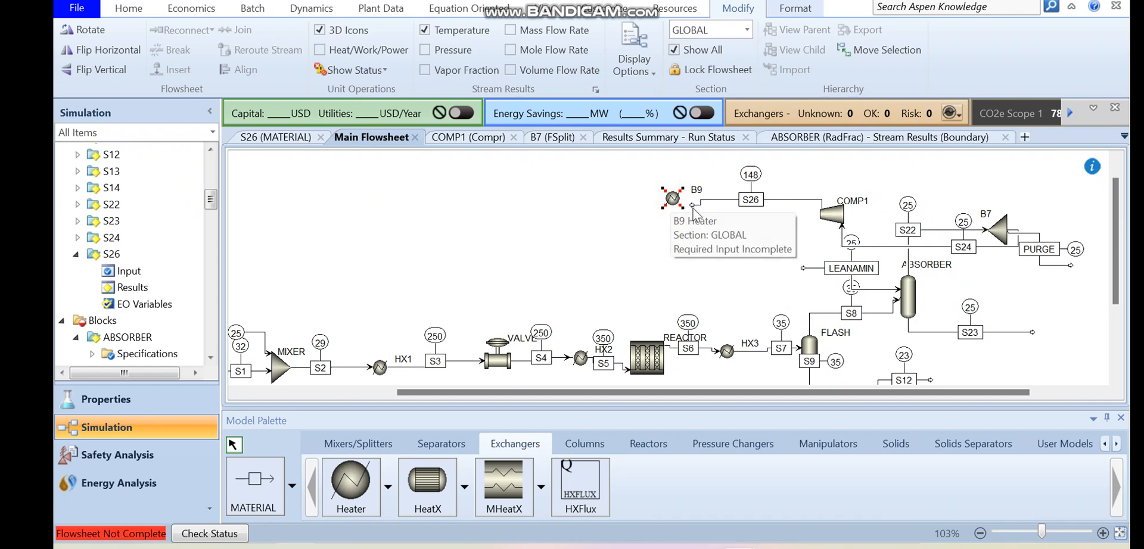
double_click(692, 205)
left_click(685, 198)
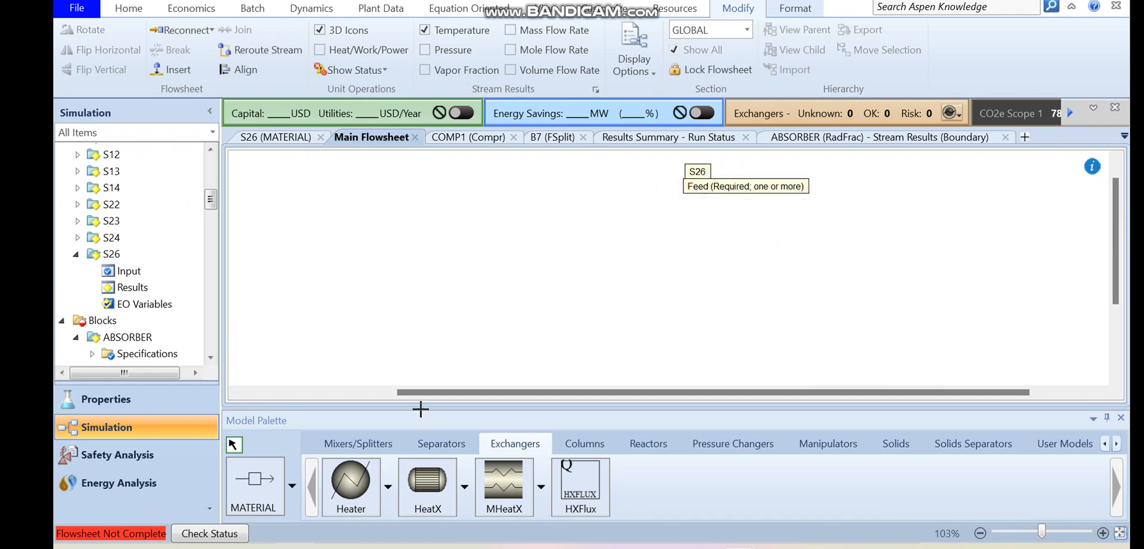
- Draw a material outlet stream from heater B9
left_click(255, 485)
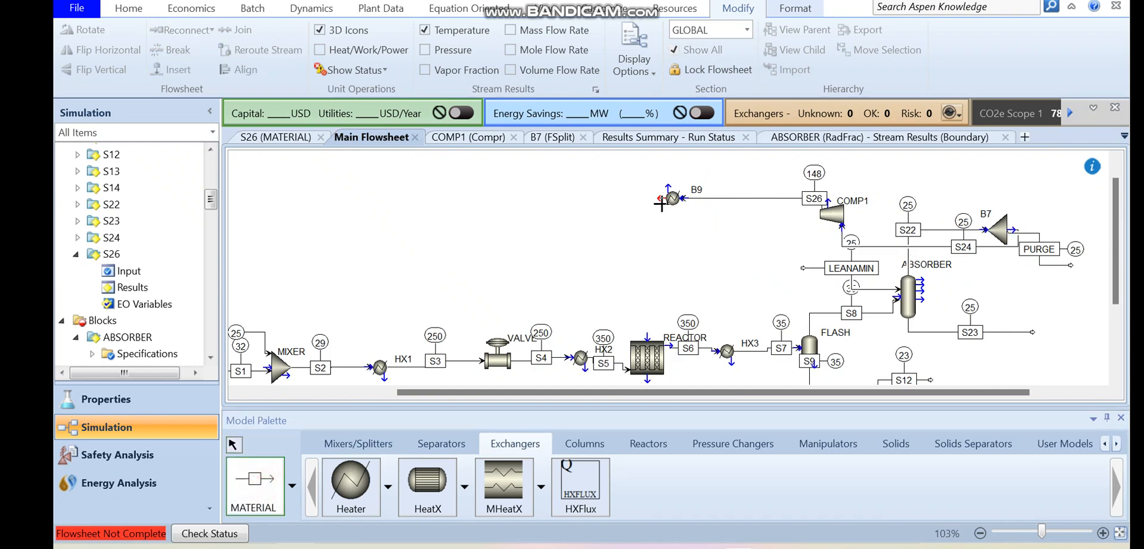
left_click(658, 198)
left_click(560, 205)
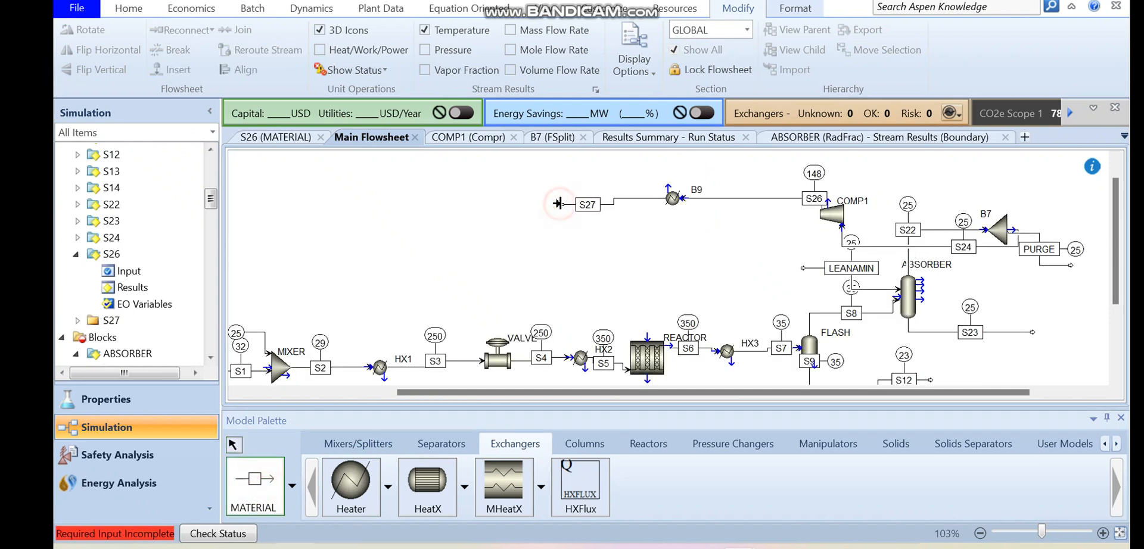
key("Escape")
left_click(699, 186)
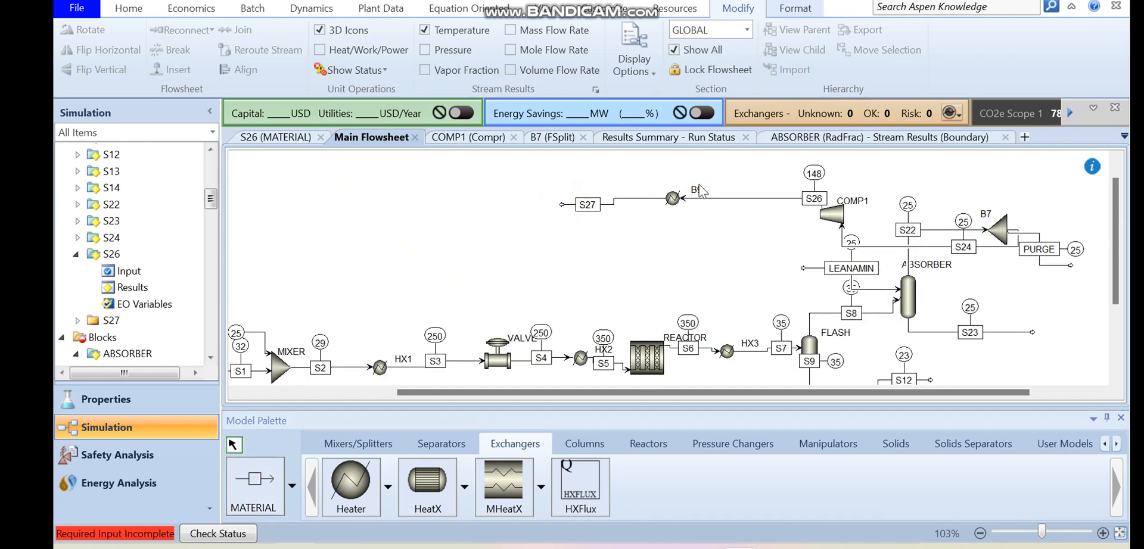
left_click(698, 189)
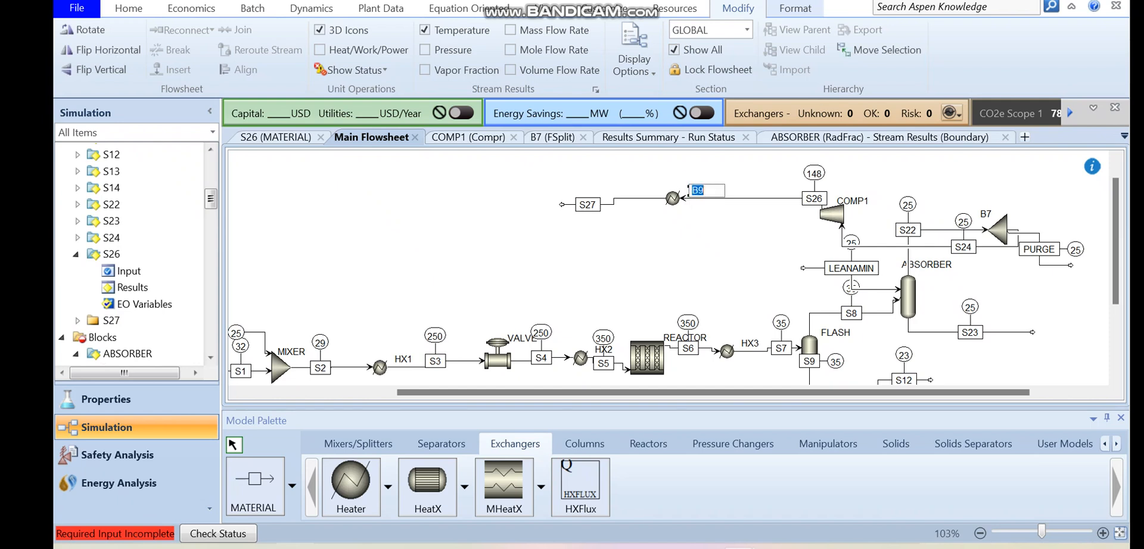
scroll(673, 283, "up", 2)
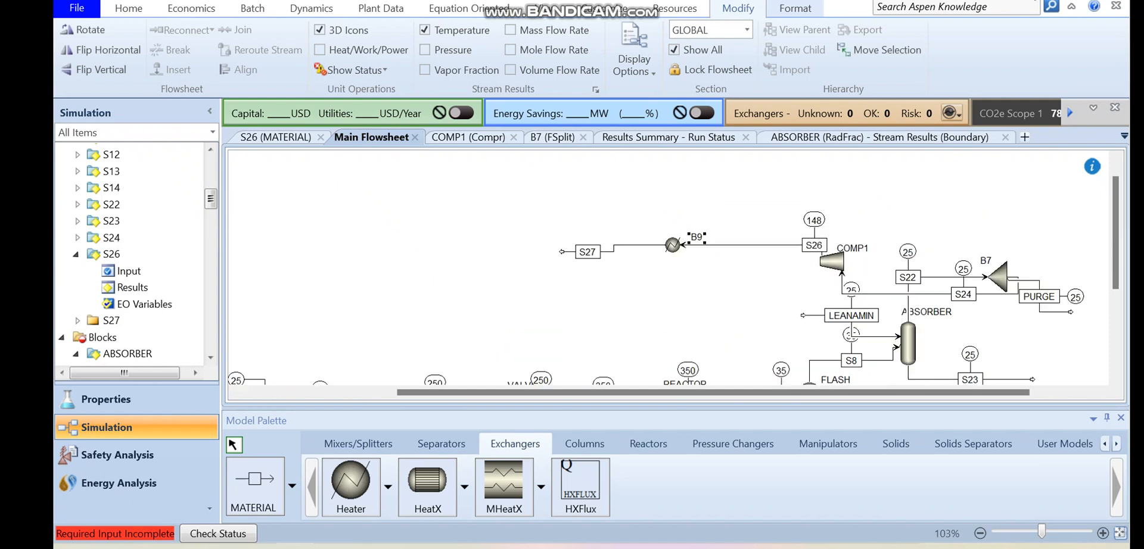
- Set heater B9 to a temperature of 110 C and a pressure of 0 bar, and run the simulation
double_click(673, 247)
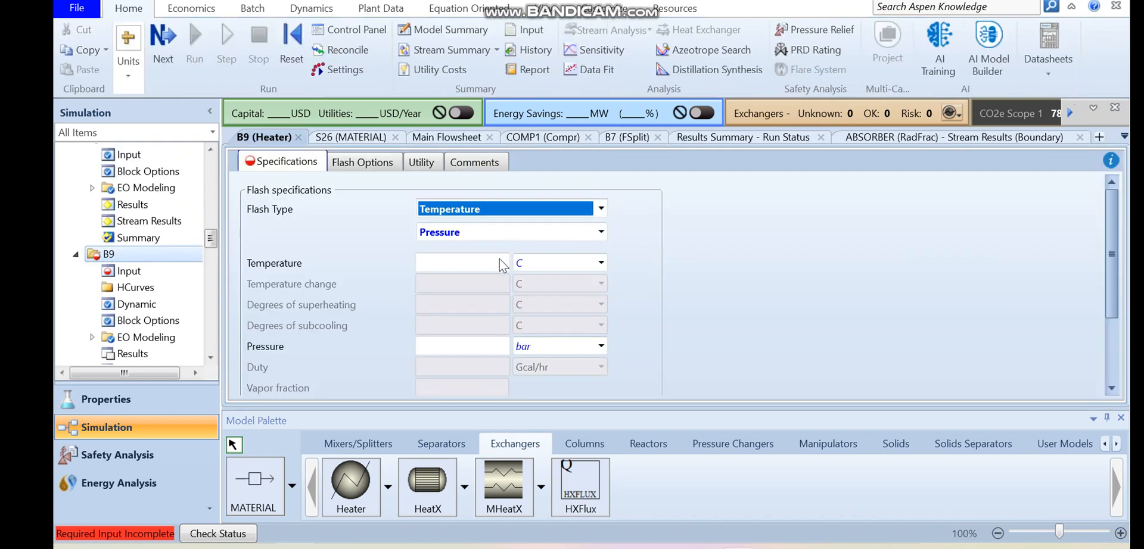
left_click(485, 263)
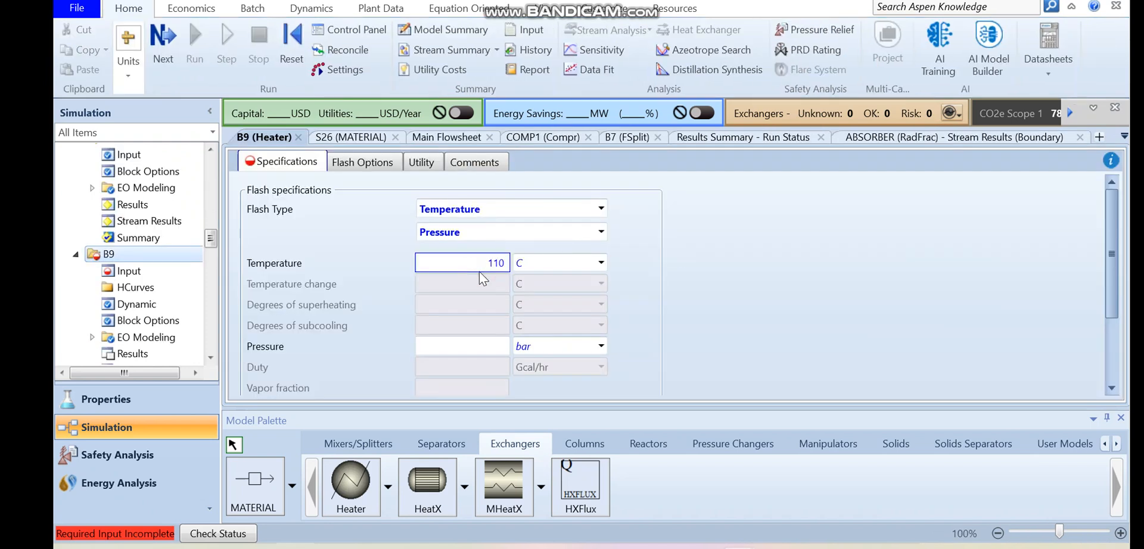
left_click(467, 348)
type("0")
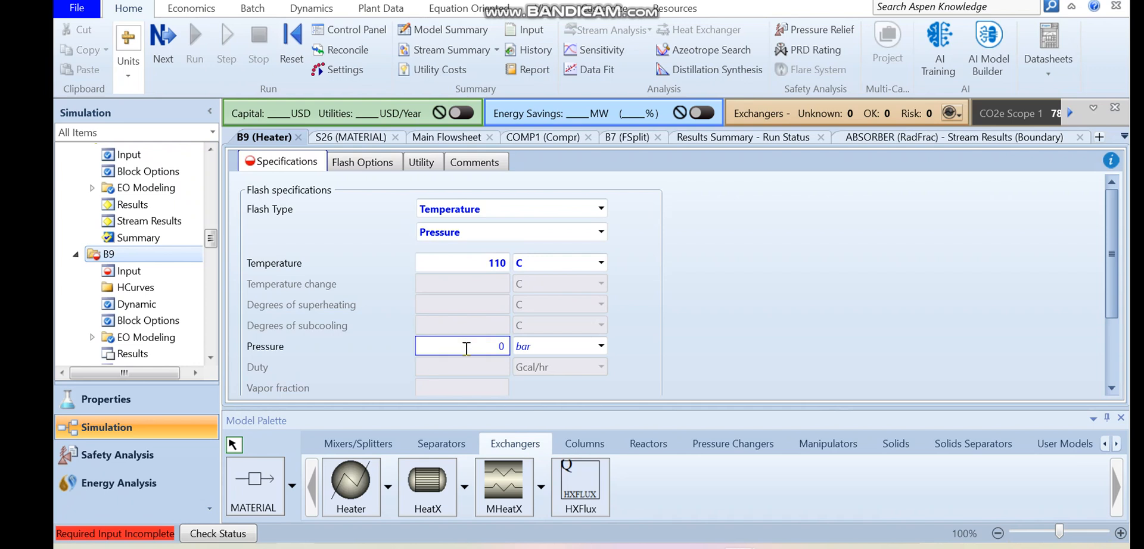
key("Return")
left_click(195, 47)
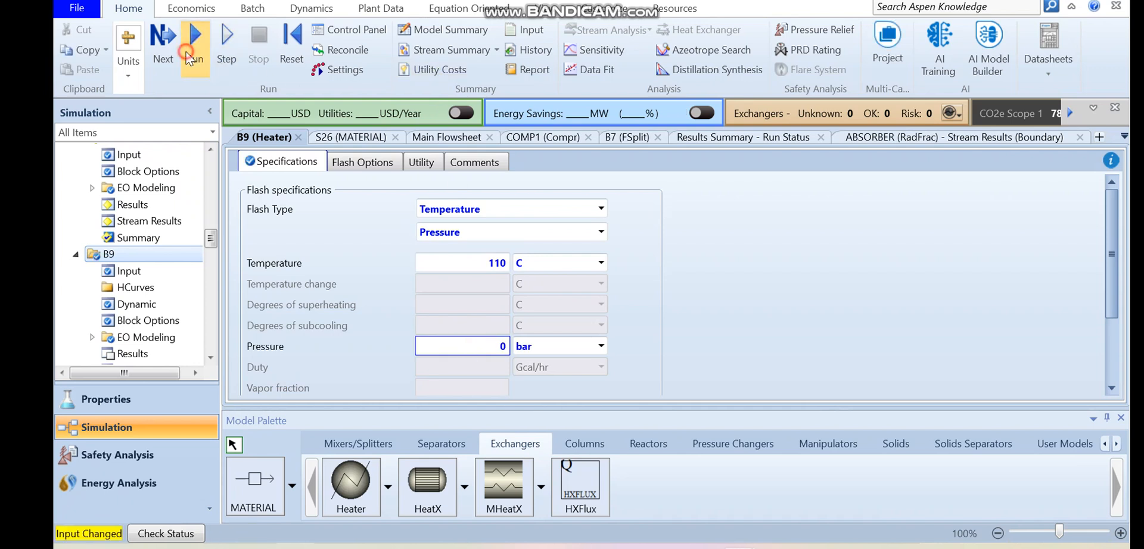
- Return to the main flowsheet, check the temperature of stream S27 and hide the stream temperatures
left_click(539, 14)
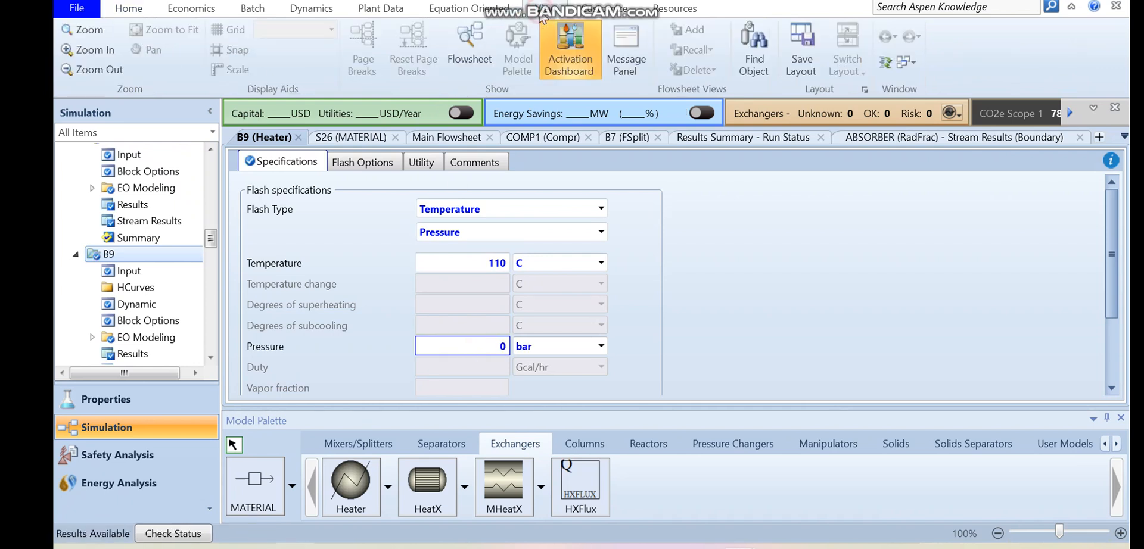
left_click(477, 45)
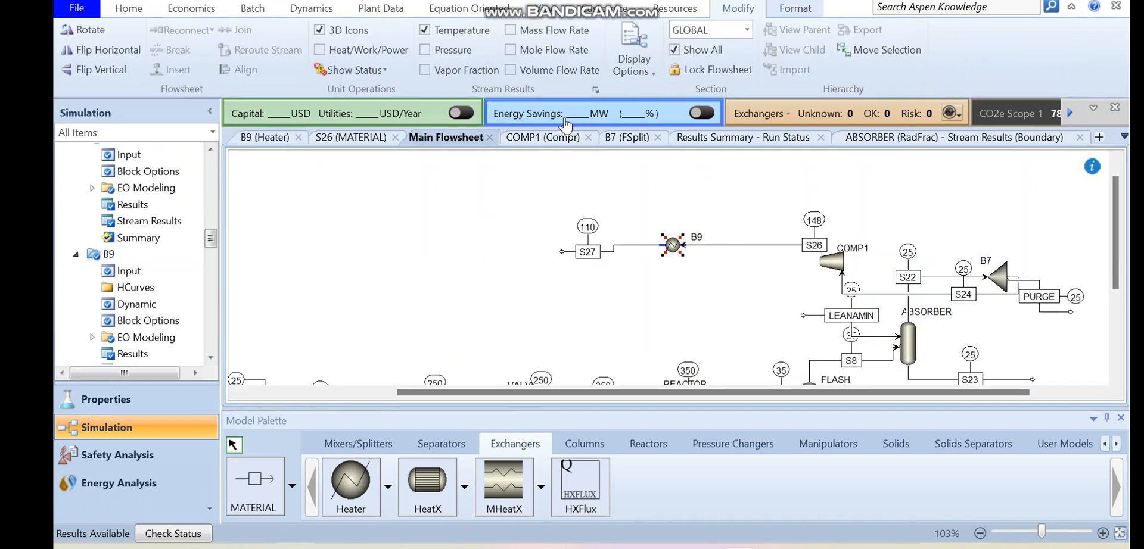
left_click(435, 31)
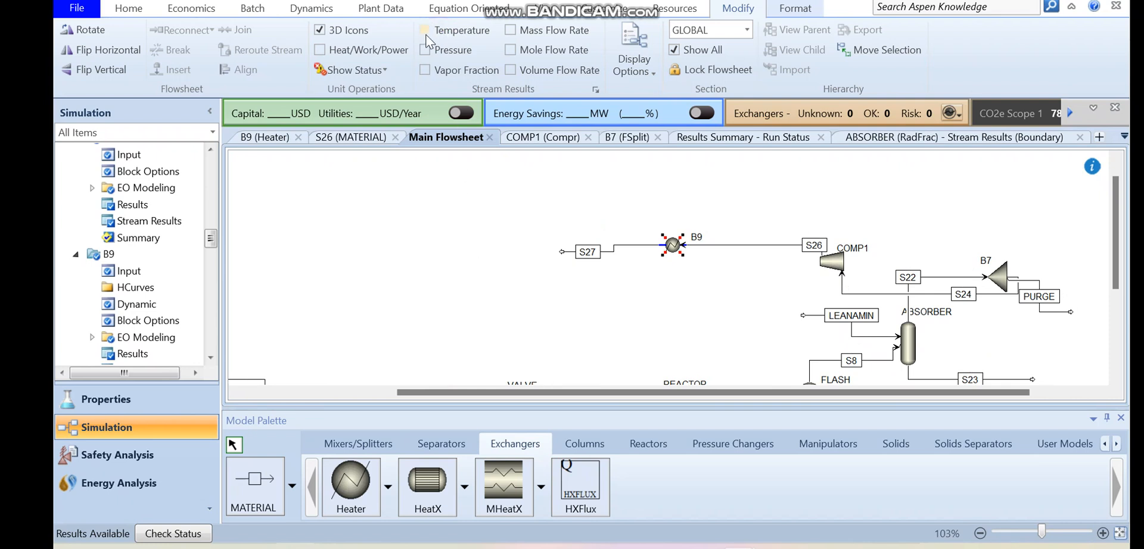
left_click(572, 304)
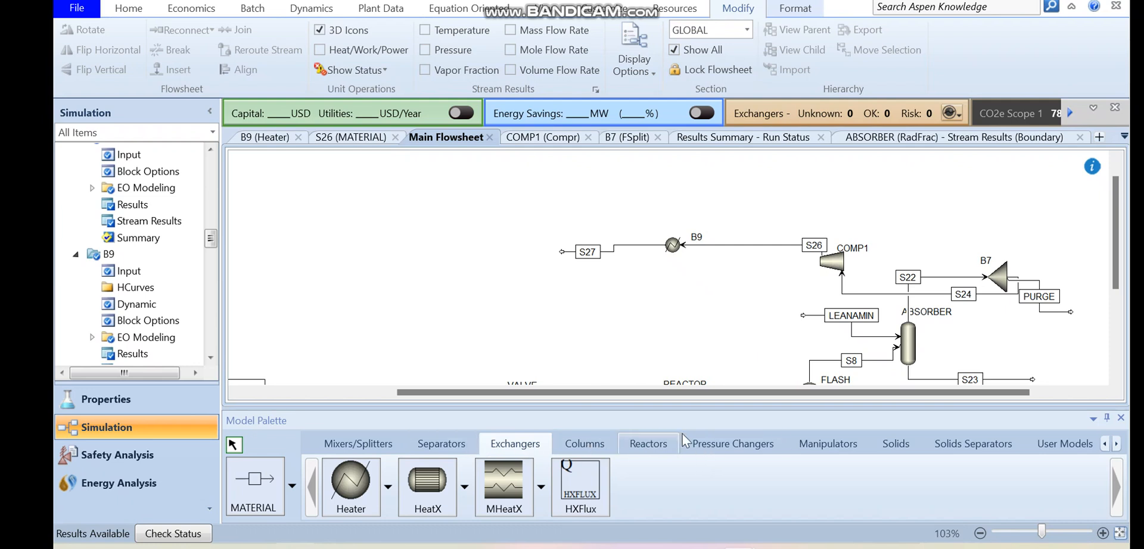
- Place a Compr block beside the free end of stream S27 and connect S27 as its feed
left_click(732, 441)
left_click(423, 490)
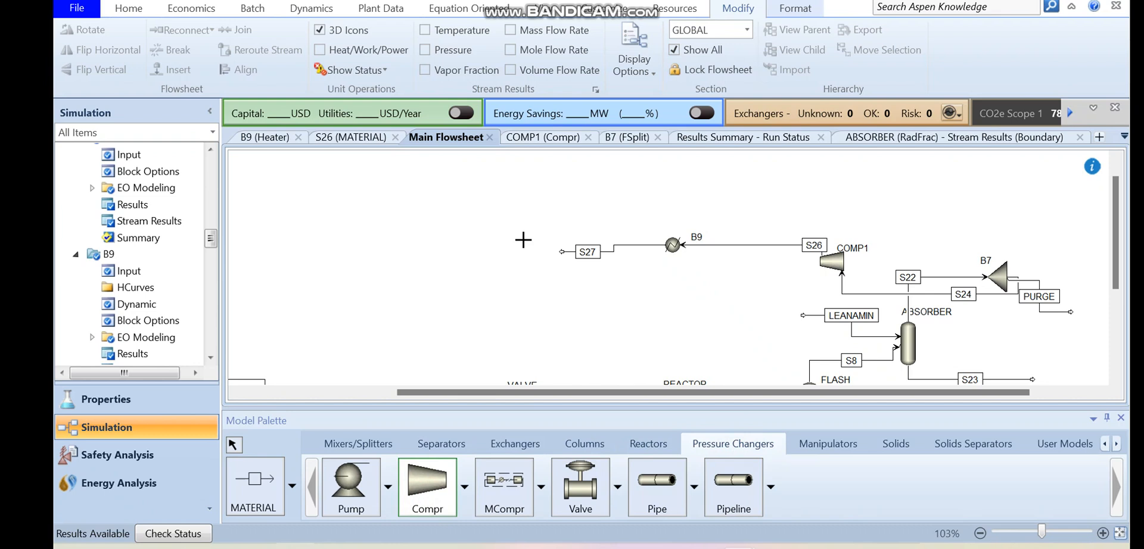
left_click(523, 255)
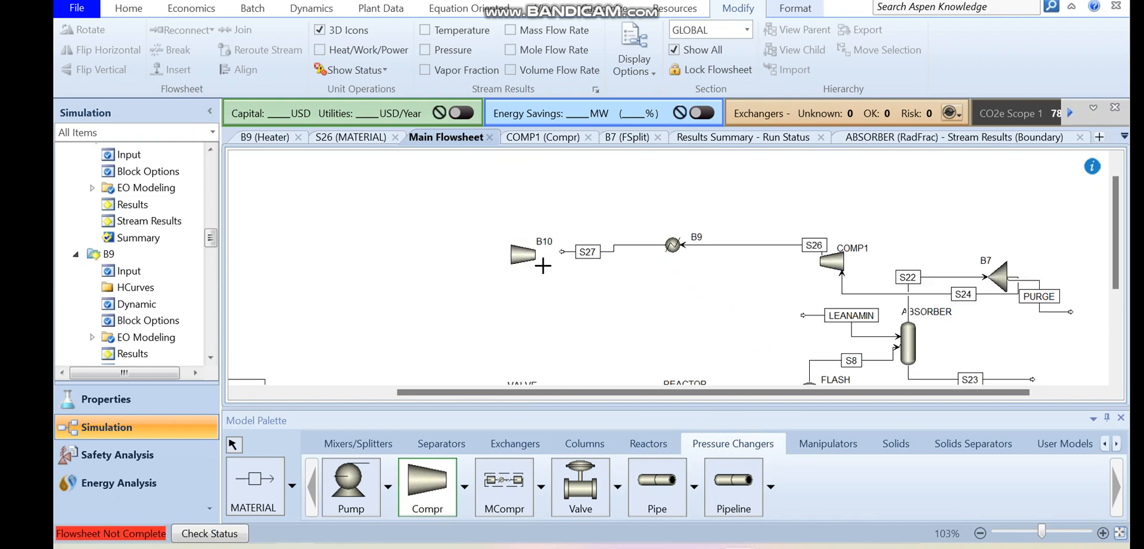
key("Escape")
left_click(521, 258)
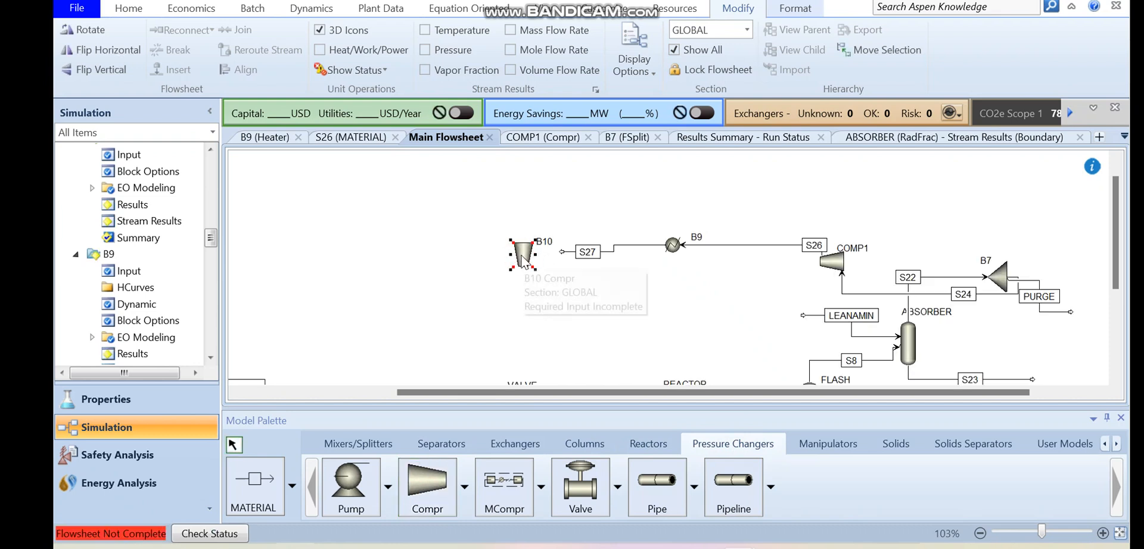
left_click(559, 251)
double_click(561, 252)
left_click_drag(560, 252, 532, 268)
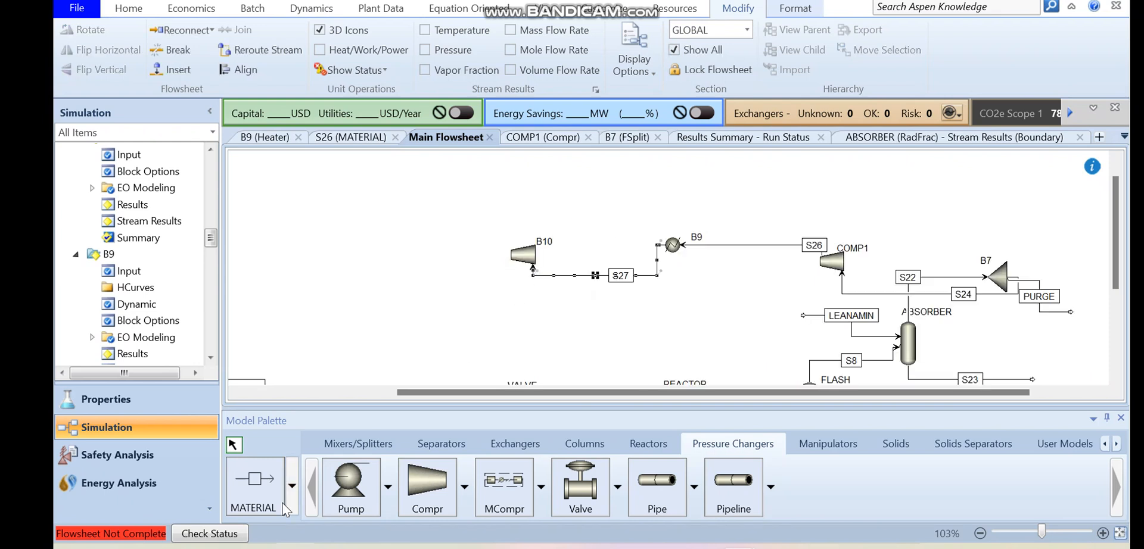
- Draw a material outlet stream from compressor B10, ending at a free point beyond it
left_click(255, 485)
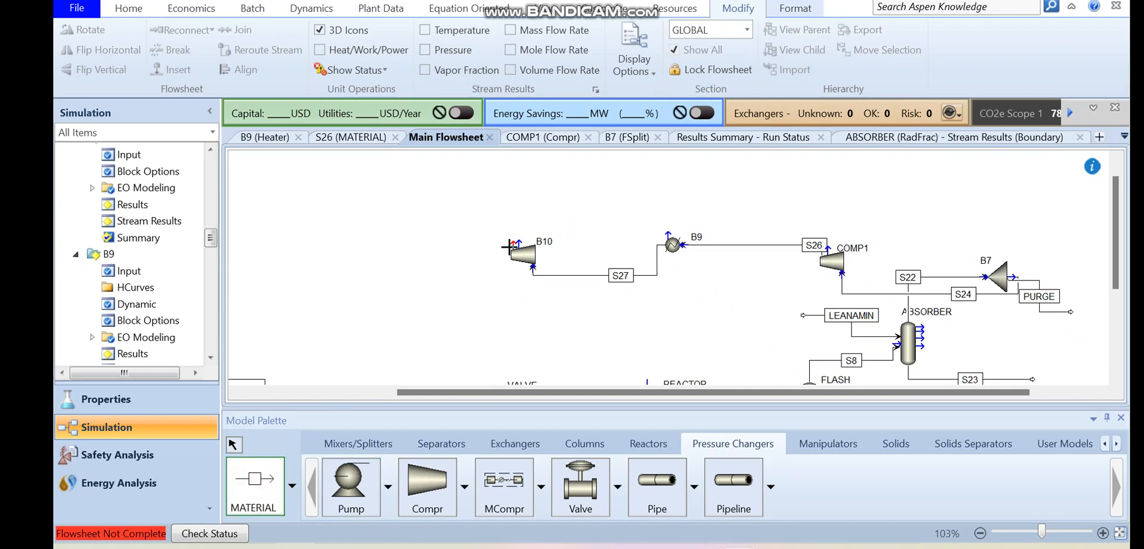
left_click(514, 244)
left_click(420, 244)
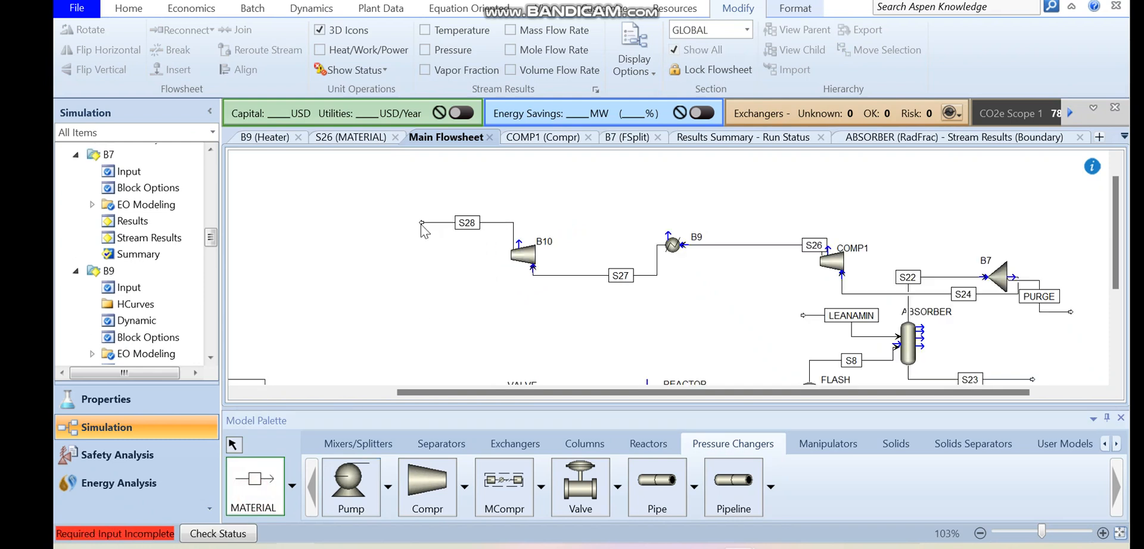
key("Escape")
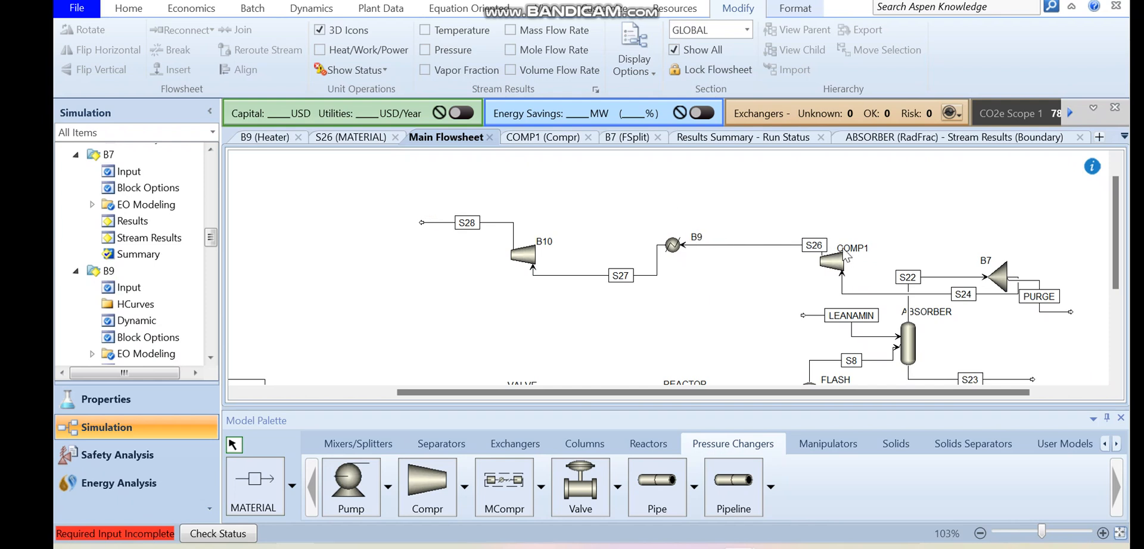
- Rename heater B9 as HX5 and compressor B10 as COMP2
double_click(695, 239)
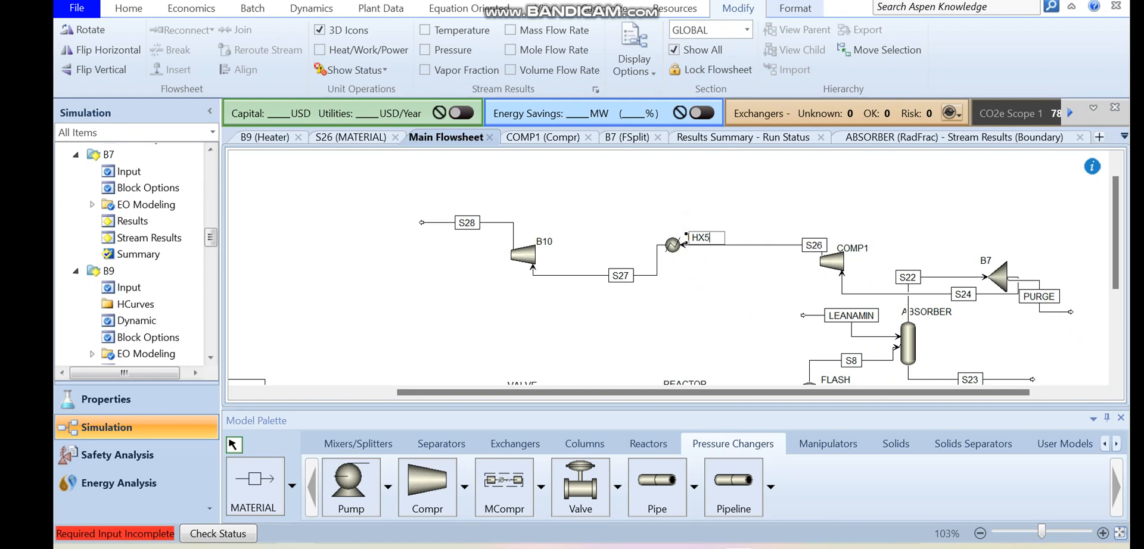
key("Return")
double_click(544, 241)
type("COMP2")
key("Return")
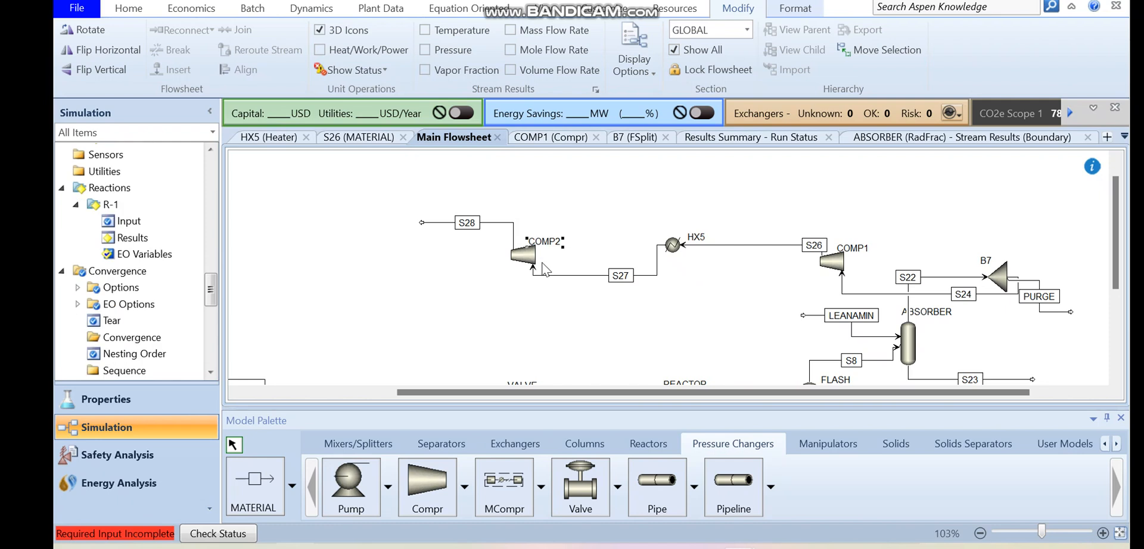
- Set COMP2 to an isentropic compressor with a discharge pressure of 41 bar, and run the simulation
double_click(529, 257)
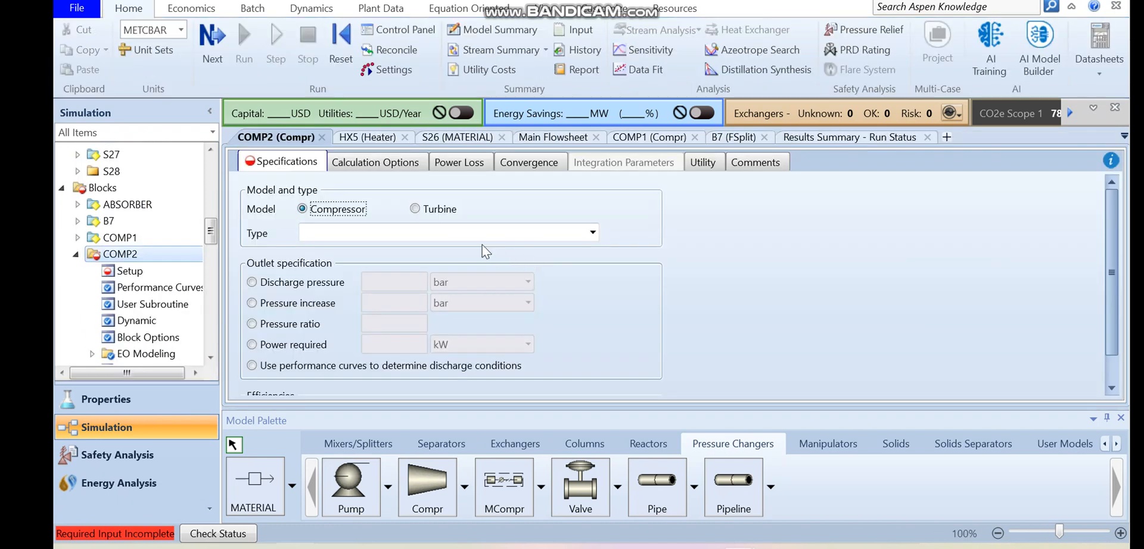
left_click(462, 235)
left_click(422, 250)
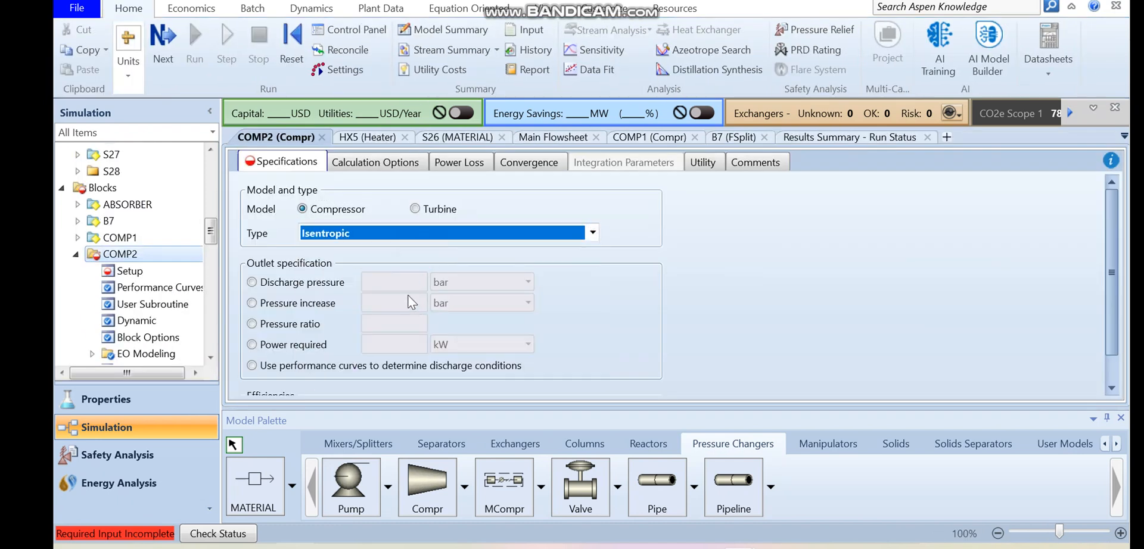
left_click(330, 284)
left_click(394, 282)
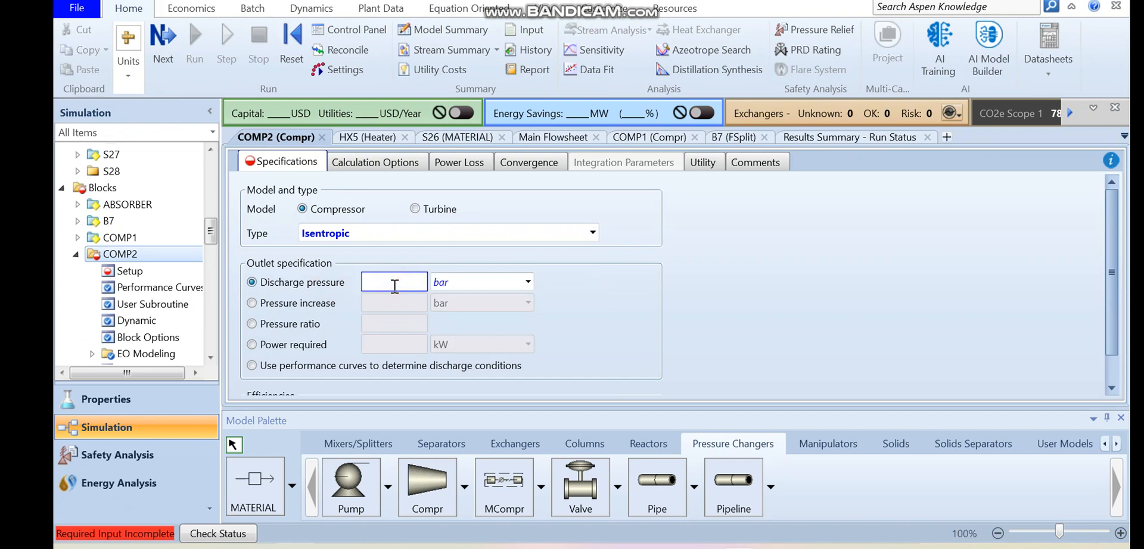
type("41")
key("Return")
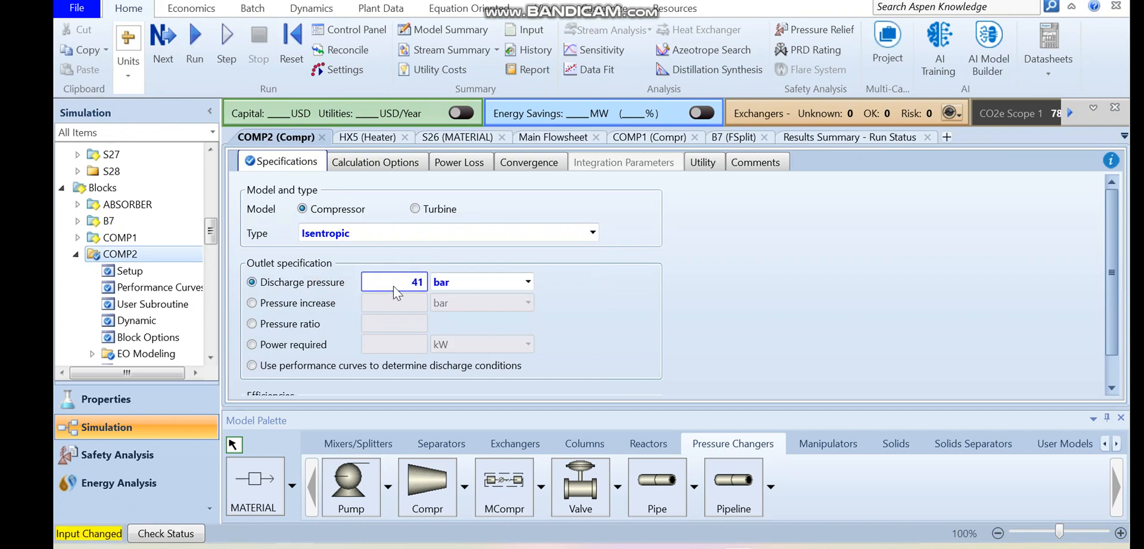
left_click(194, 43)
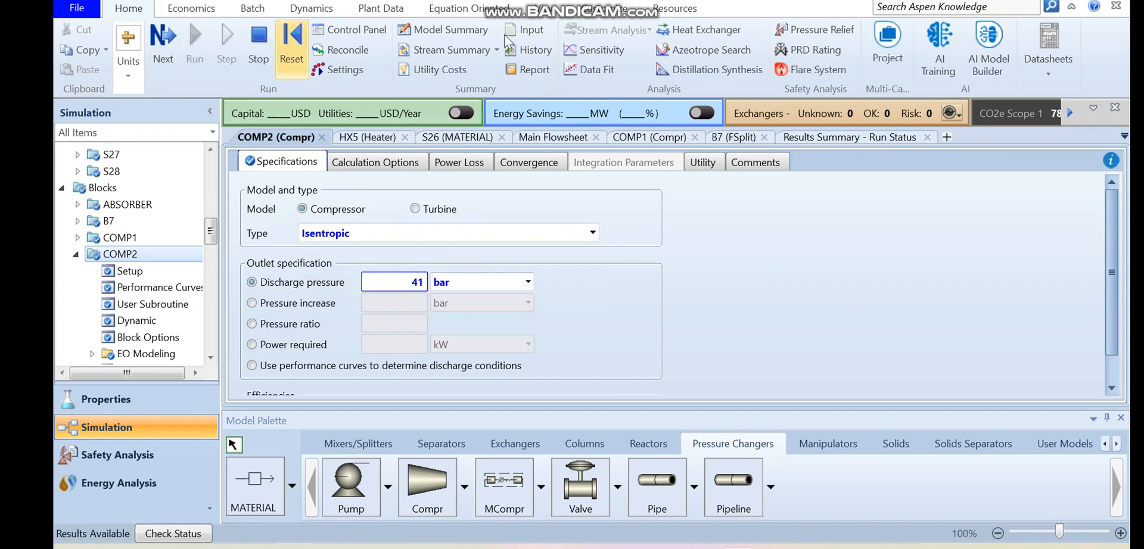
- Examine COMP2's results, showing the indicated horsepower in hp, and return to the main flowsheet
left_click(546, 17)
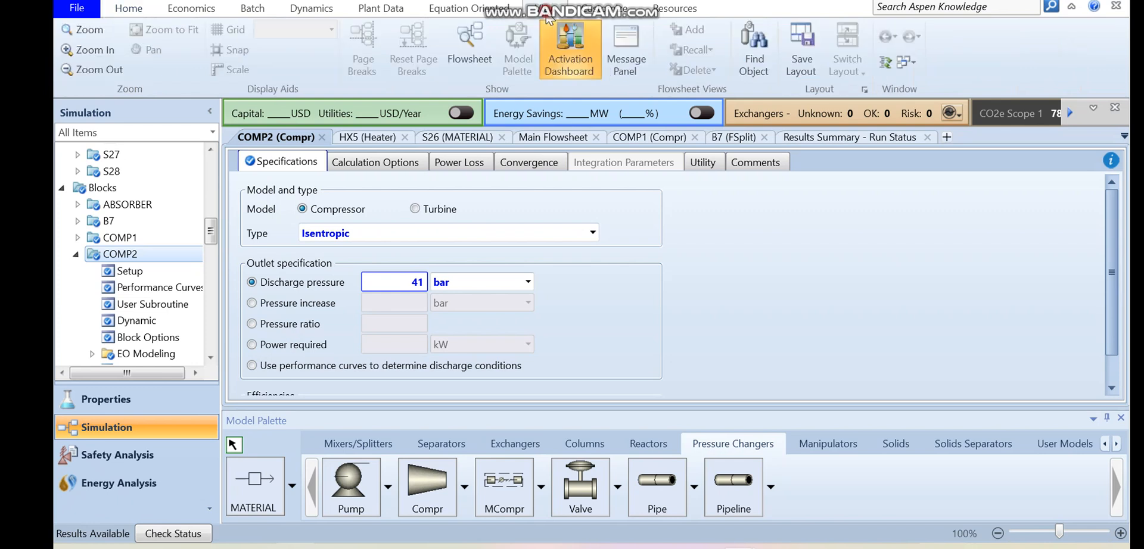
left_click(470, 44)
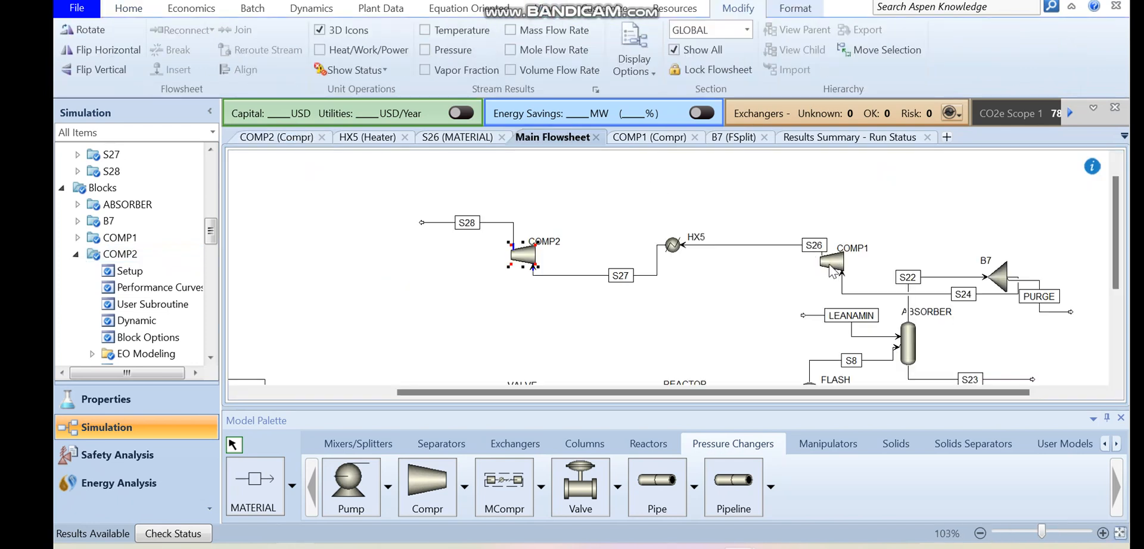
double_click(521, 257)
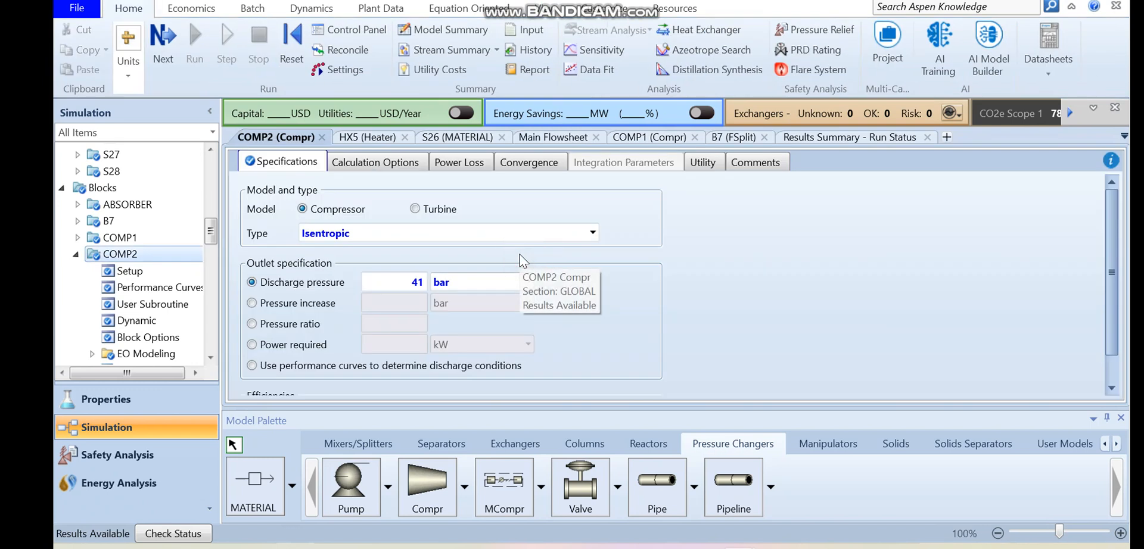
left_click_drag(210, 231, 210, 250)
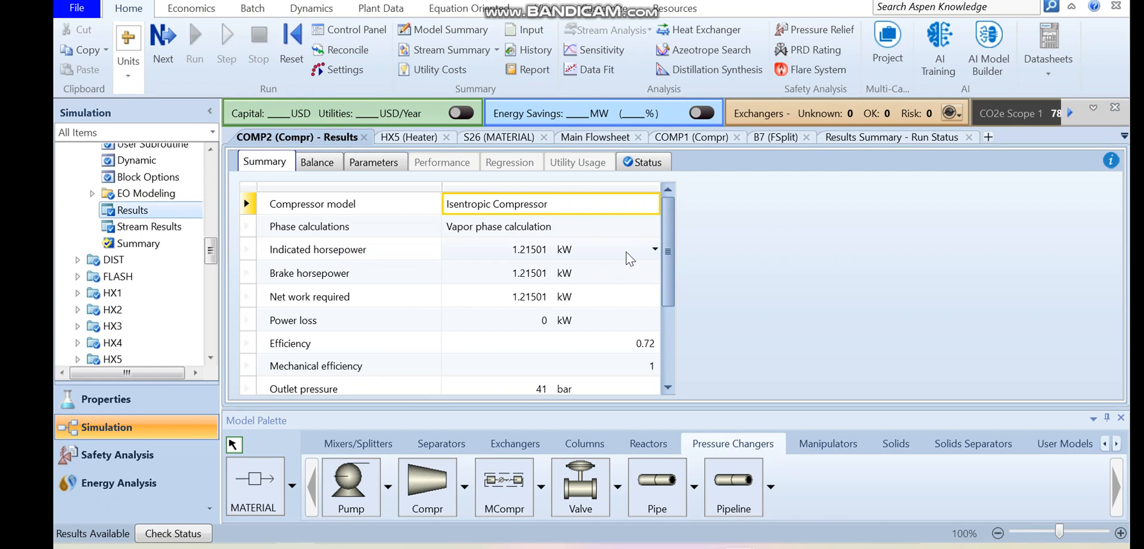
left_click(654, 249)
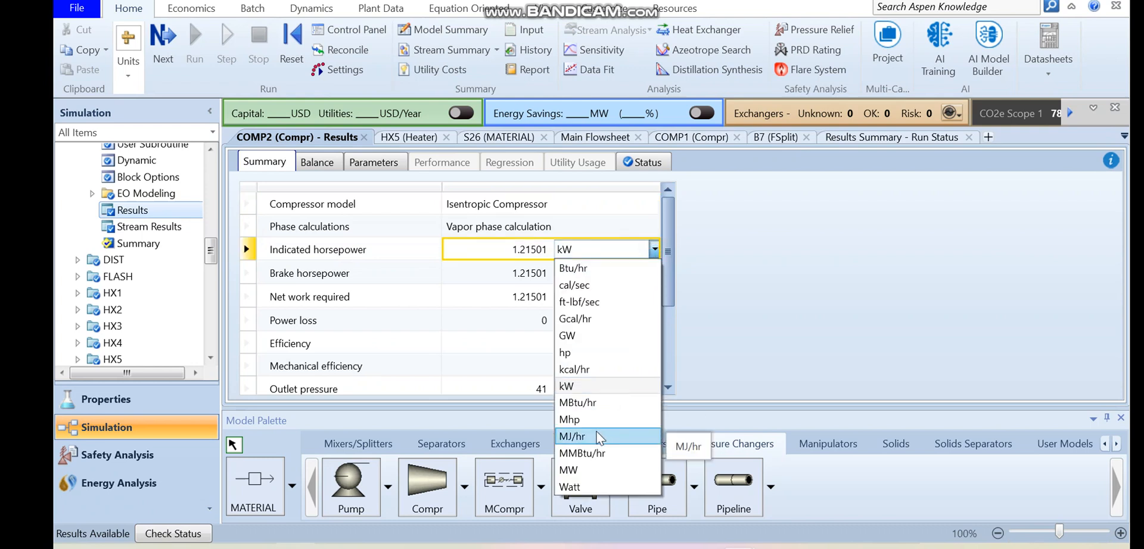
left_click(576, 353)
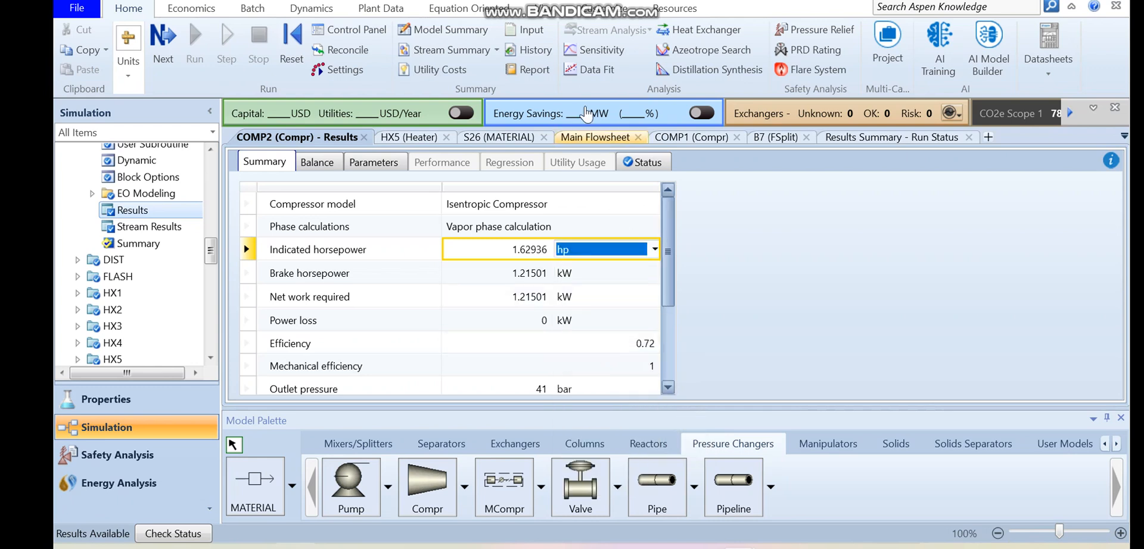
left_click(550, 14)
left_click(469, 44)
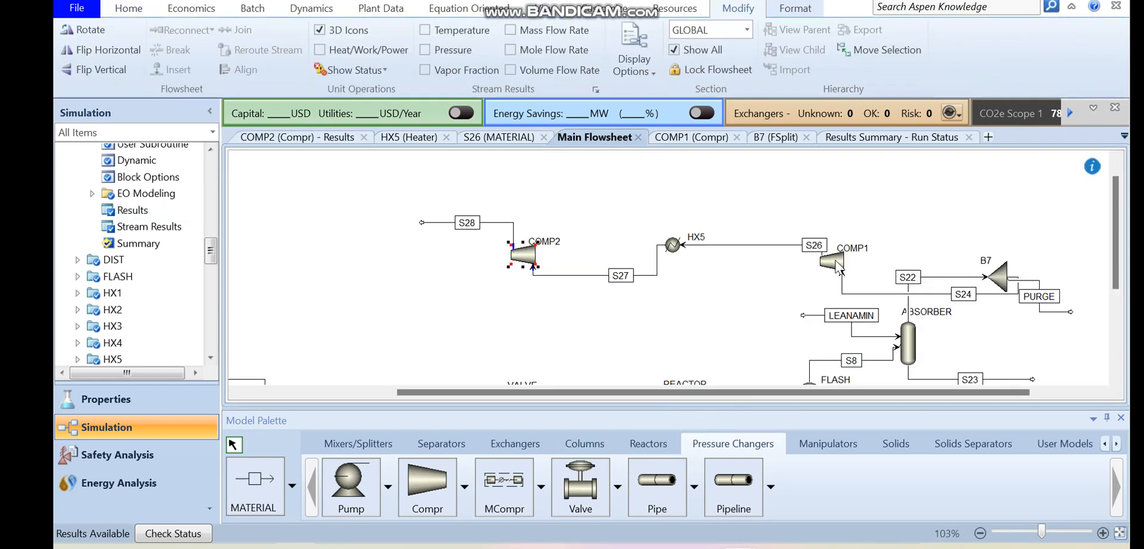
scroll(1115, 283, "down", 3)
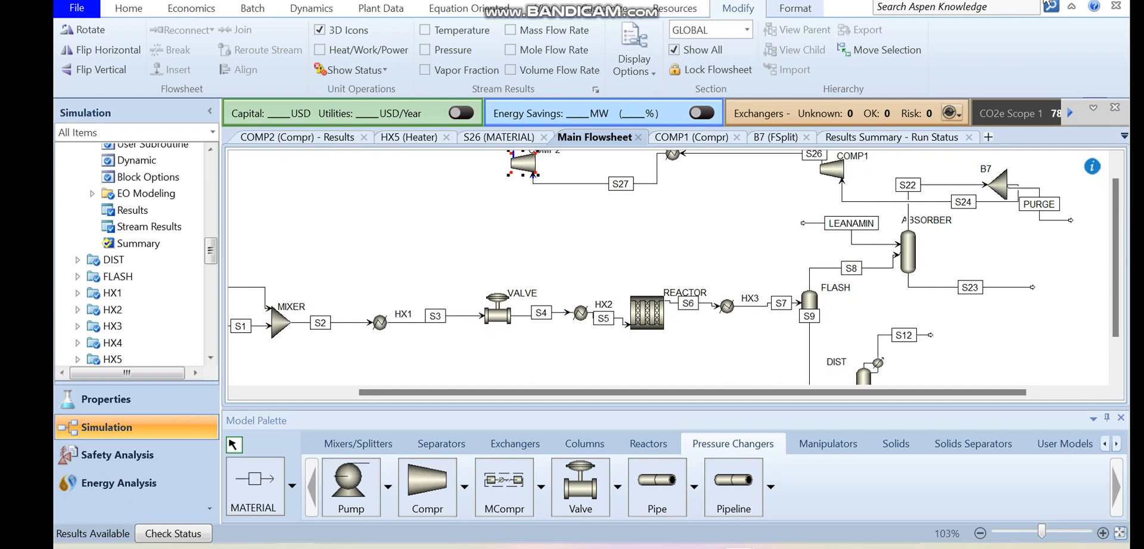
scroll(1114, 229, "up", 1)
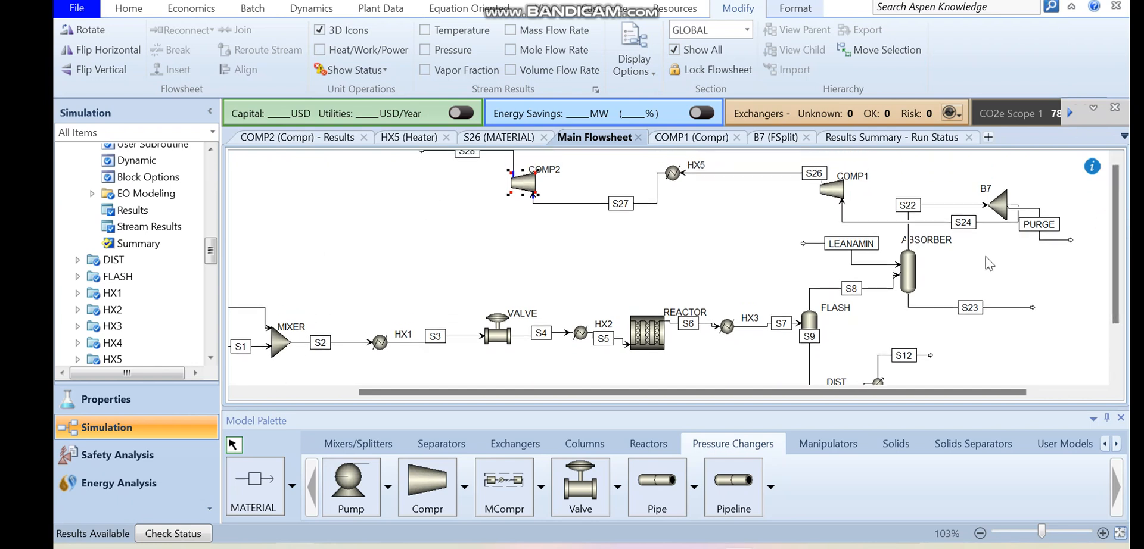
scroll(1098, 287, "down", 3)
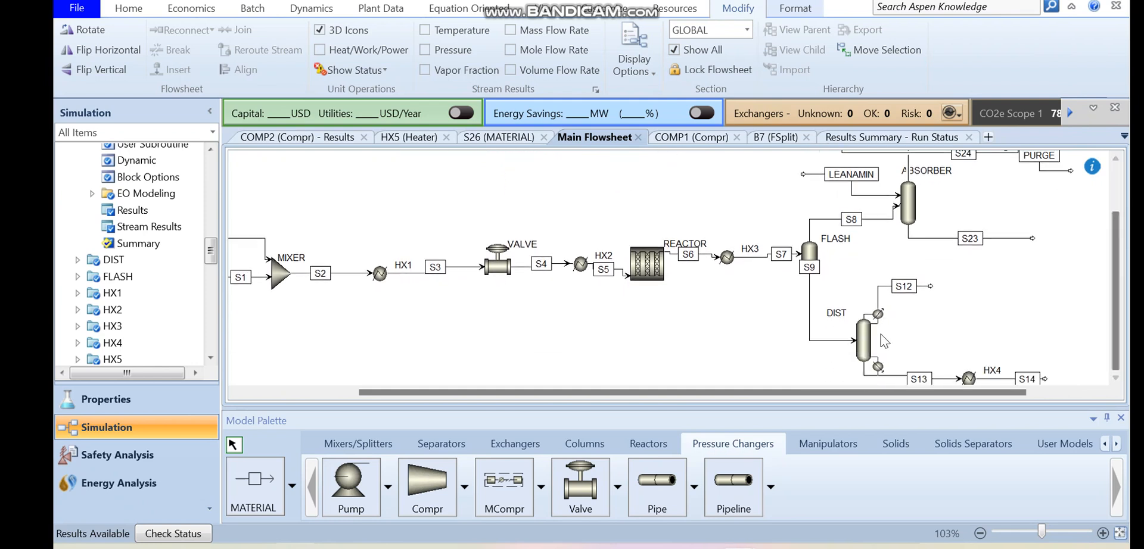
left_click(857, 340)
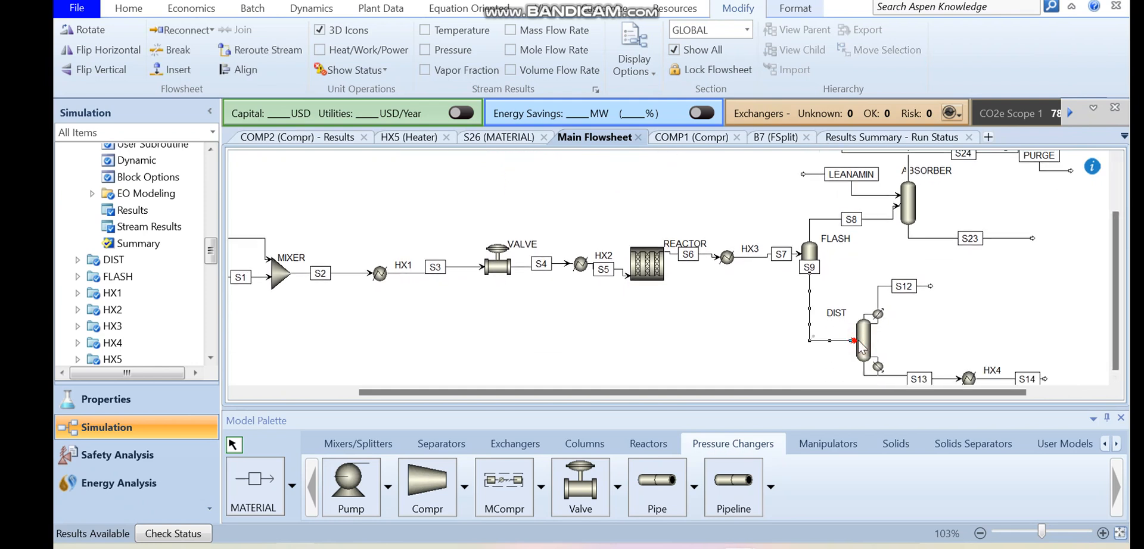
double_click(858, 341)
left_click(543, 11)
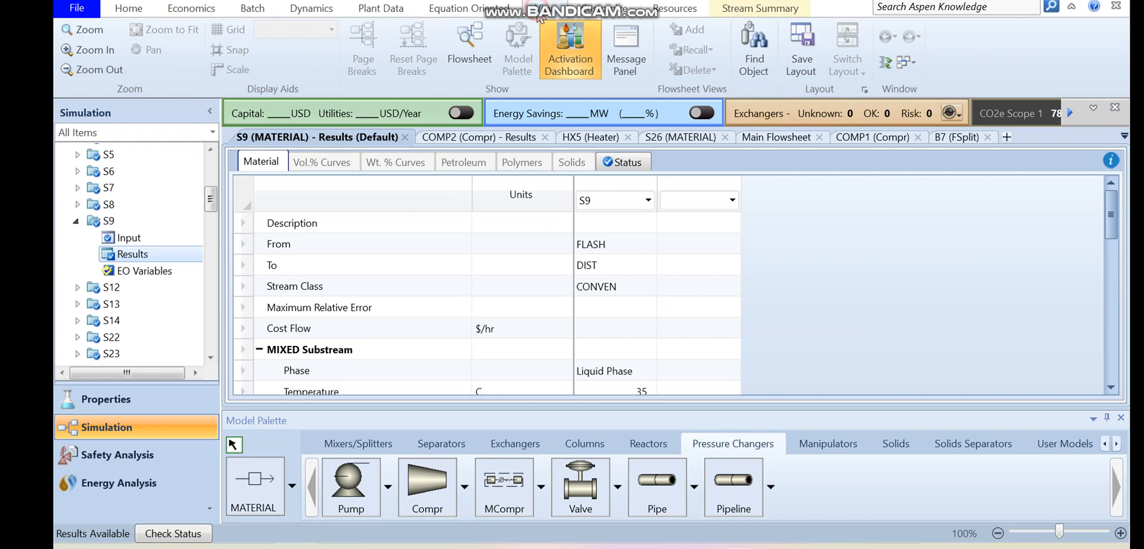
left_click(479, 49)
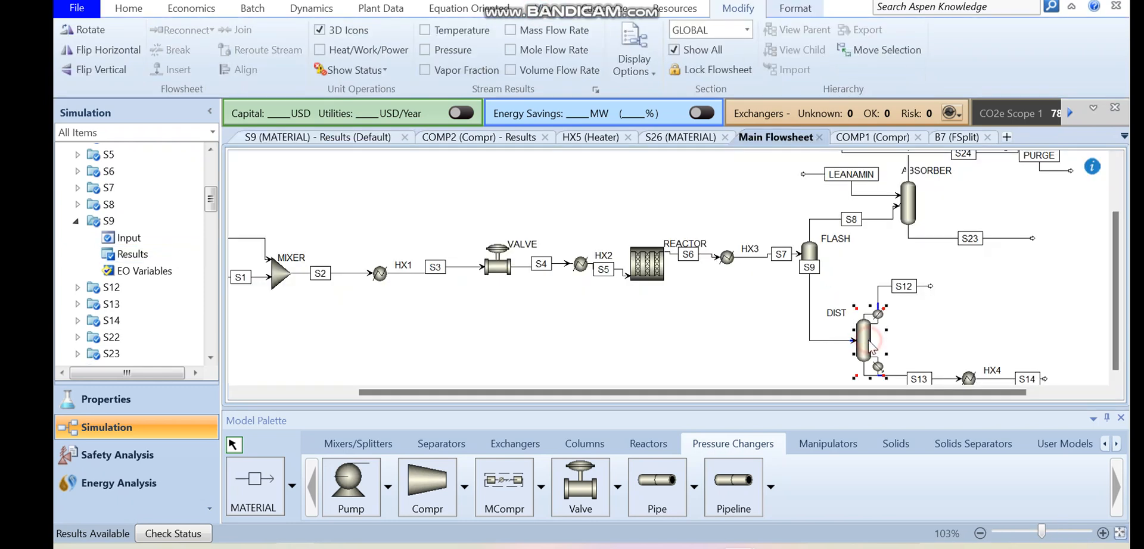
- Set the maximum iterations to 200 in the DIST column's basic convergence settings and return to the main flowsheet
double_click(865, 343)
left_click_drag(215, 244, 215, 257)
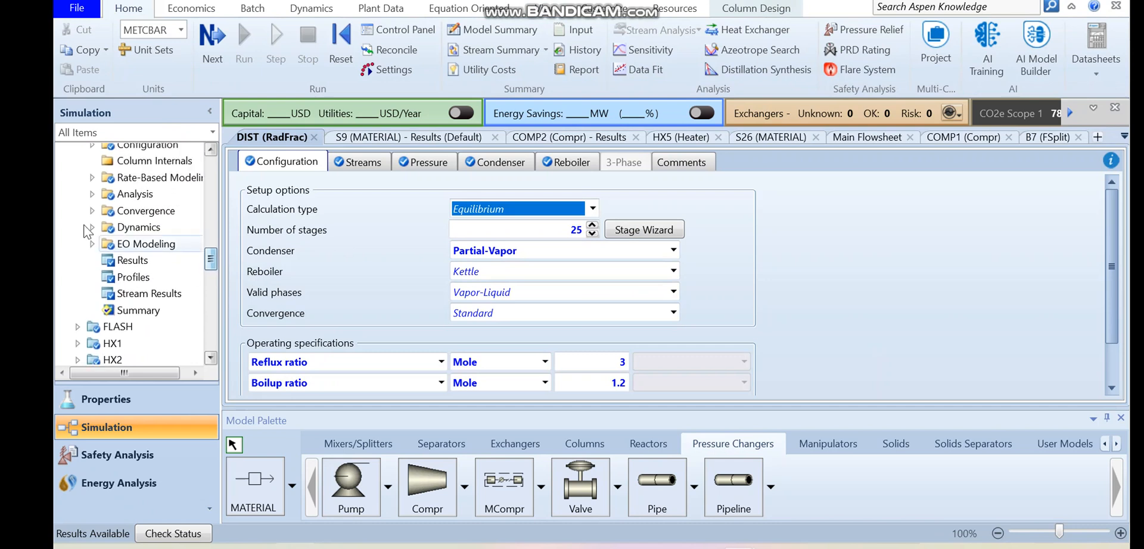
left_click(90, 210)
left_click(160, 244)
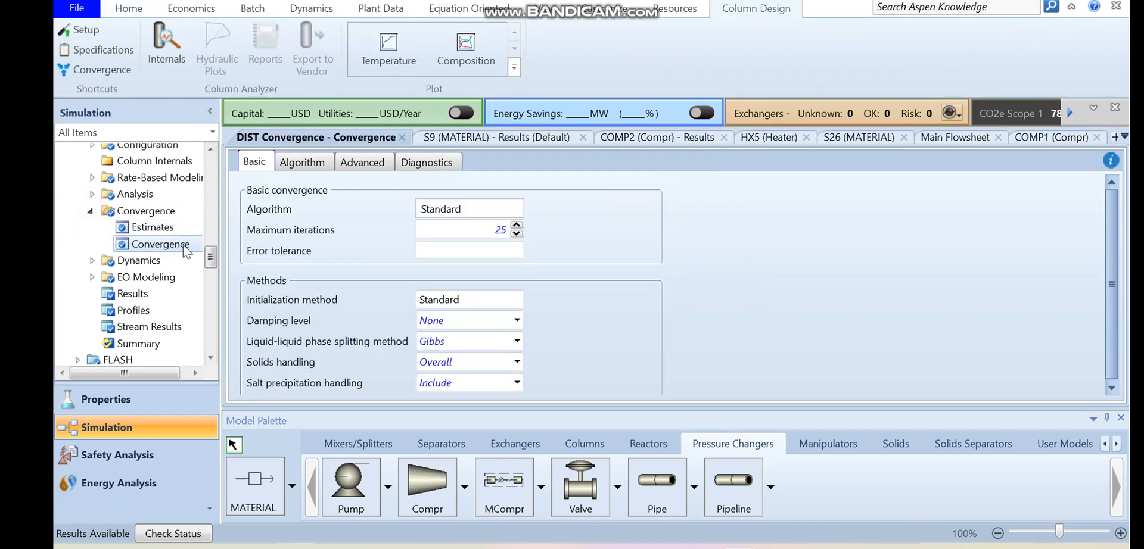
left_click(489, 230)
type("20")
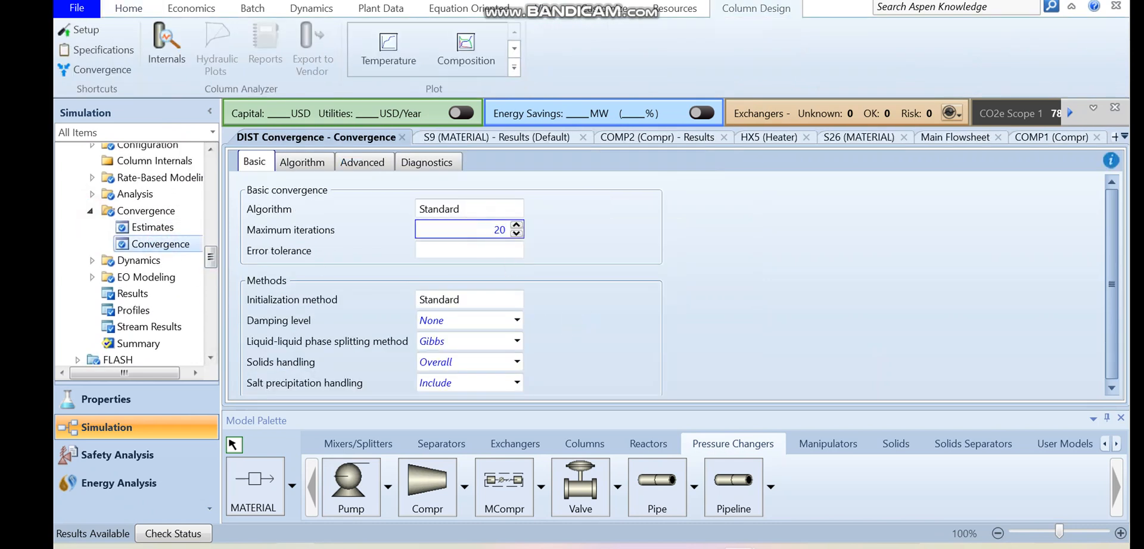
type("0")
key("Return")
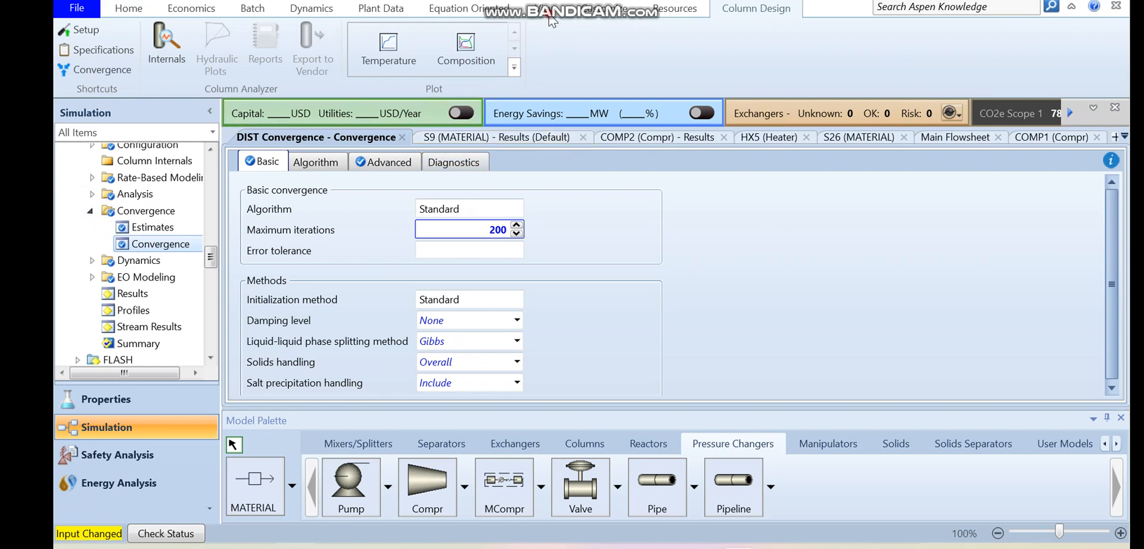
left_click(536, 8)
left_click(465, 48)
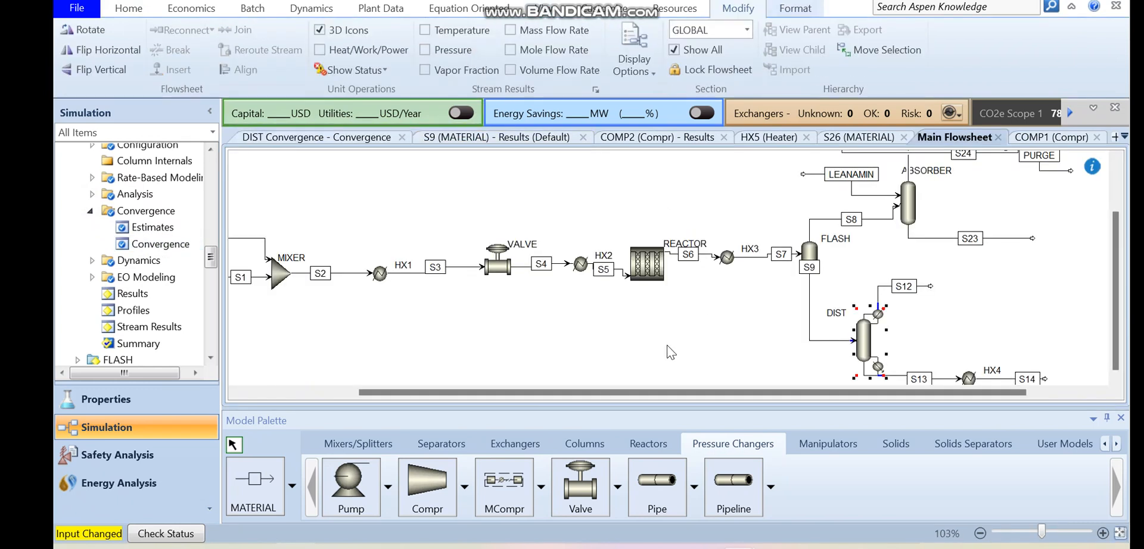
scroll(1108, 251, "up", 3)
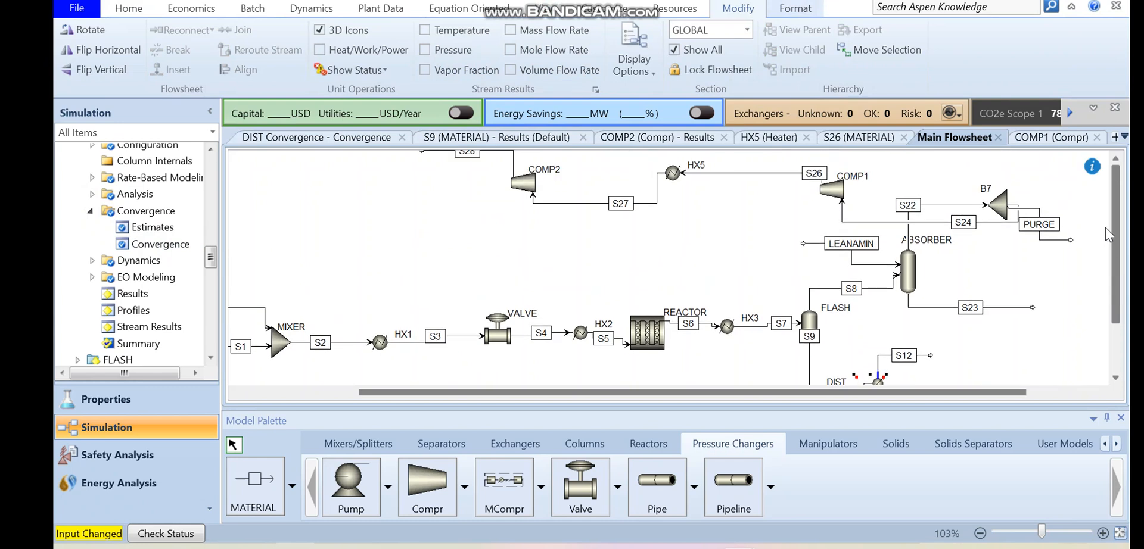
scroll(1105, 237, "down", 3)
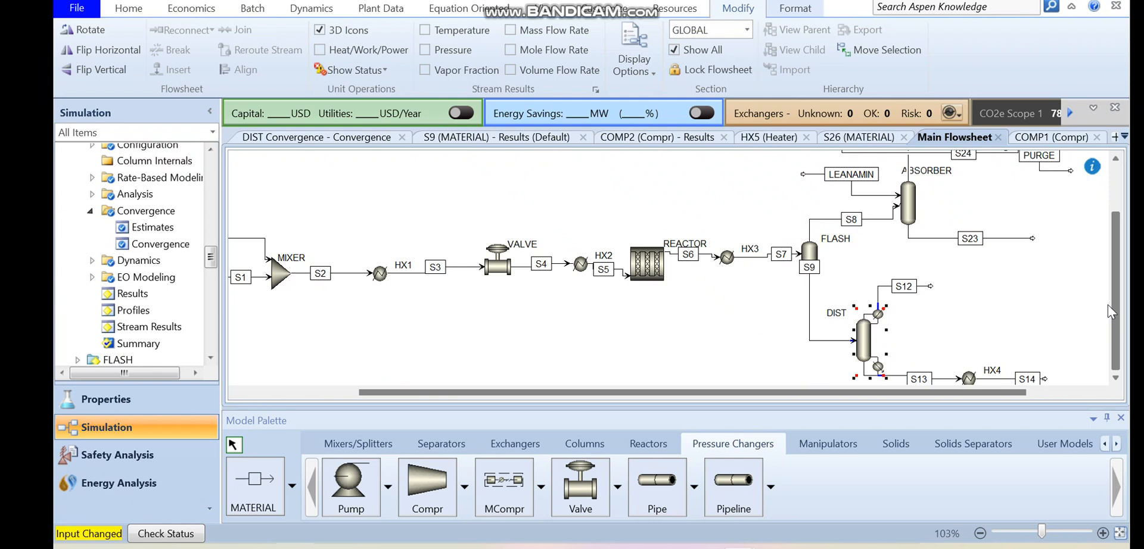
scroll(1107, 282, "up", 3)
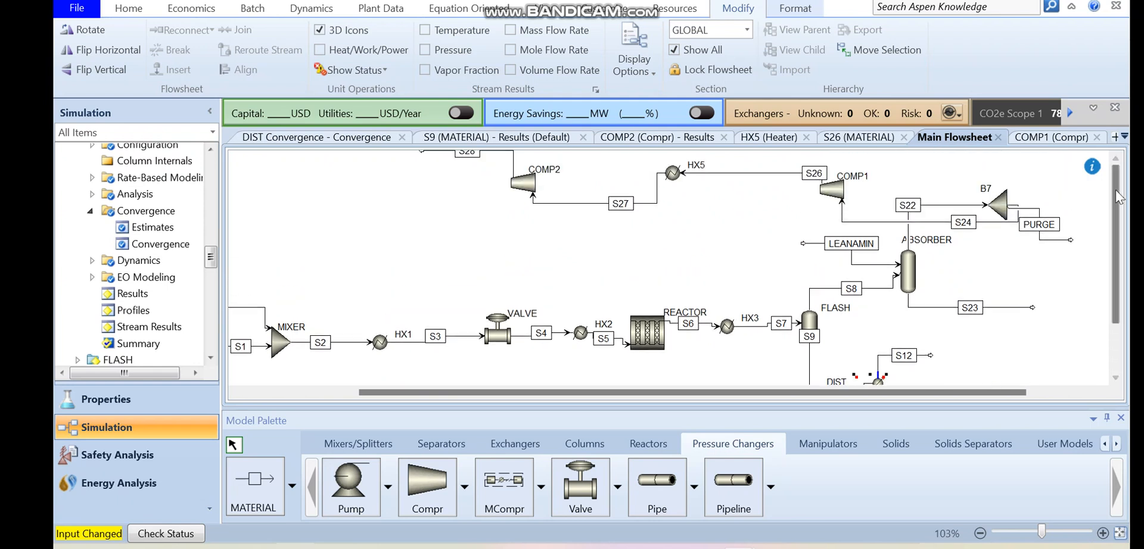
- Connect COMP2's outlet stream S28 to MIXER as a recycle feed, and run the simulation
scroll(1105, 197, "up", 1)
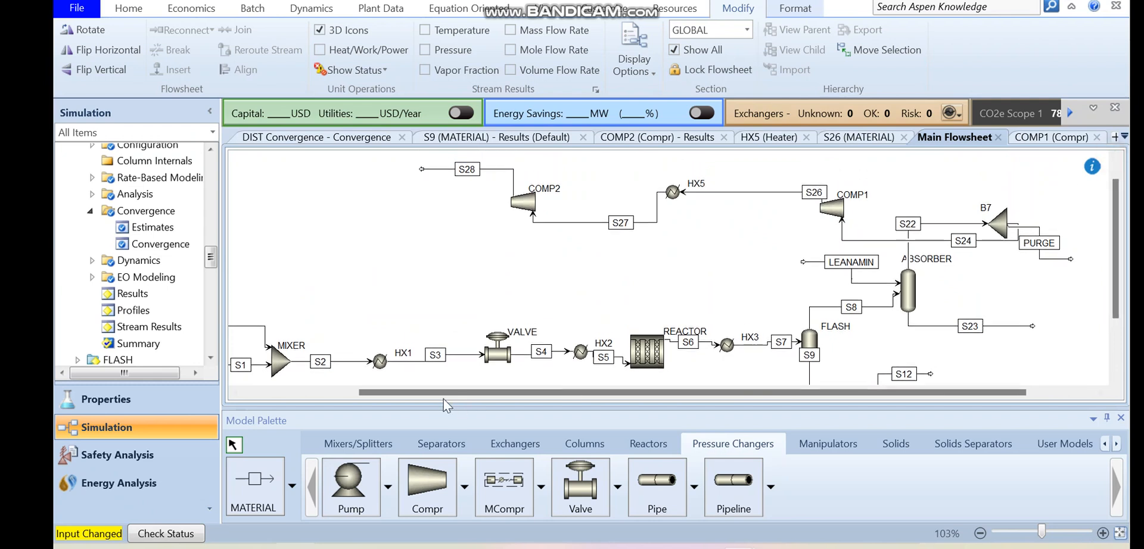
left_click_drag(470, 396, 363, 393)
left_click_drag(564, 170, 411, 359)
left_click(583, 274)
left_click_drag(601, 393, 543, 396)
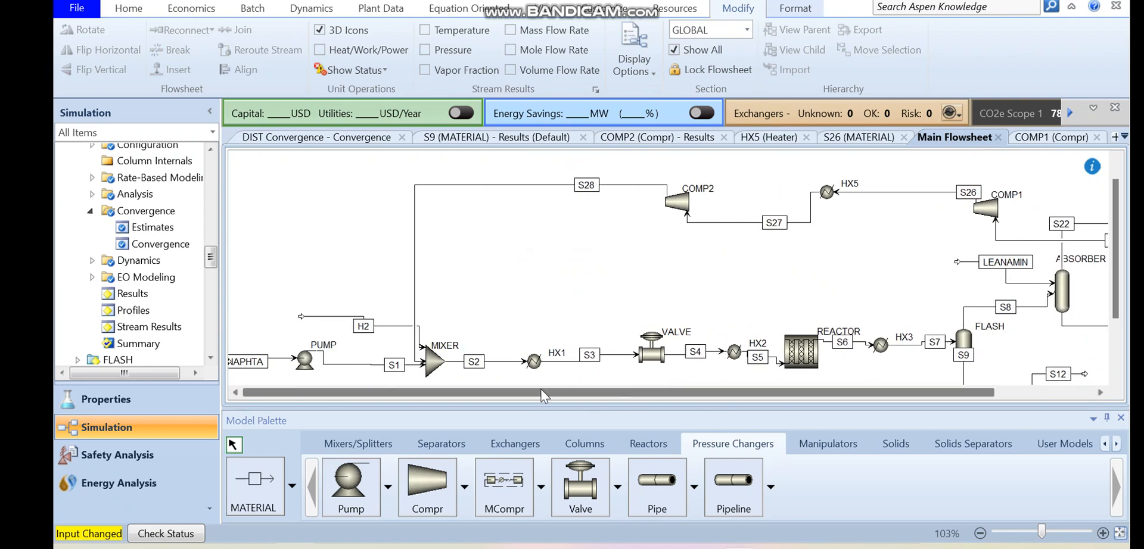
left_click(129, 8)
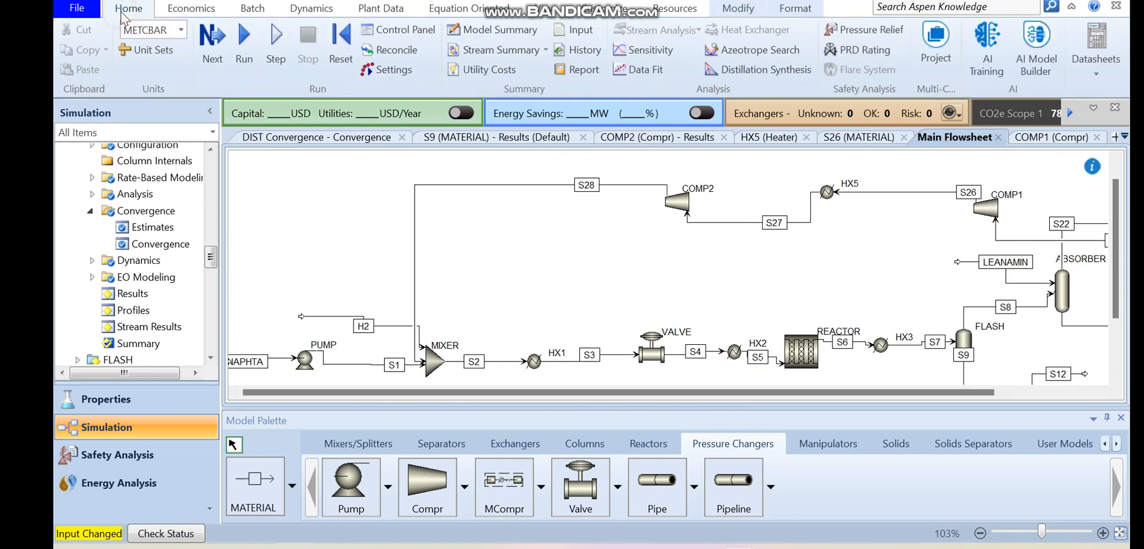
left_click(238, 43)
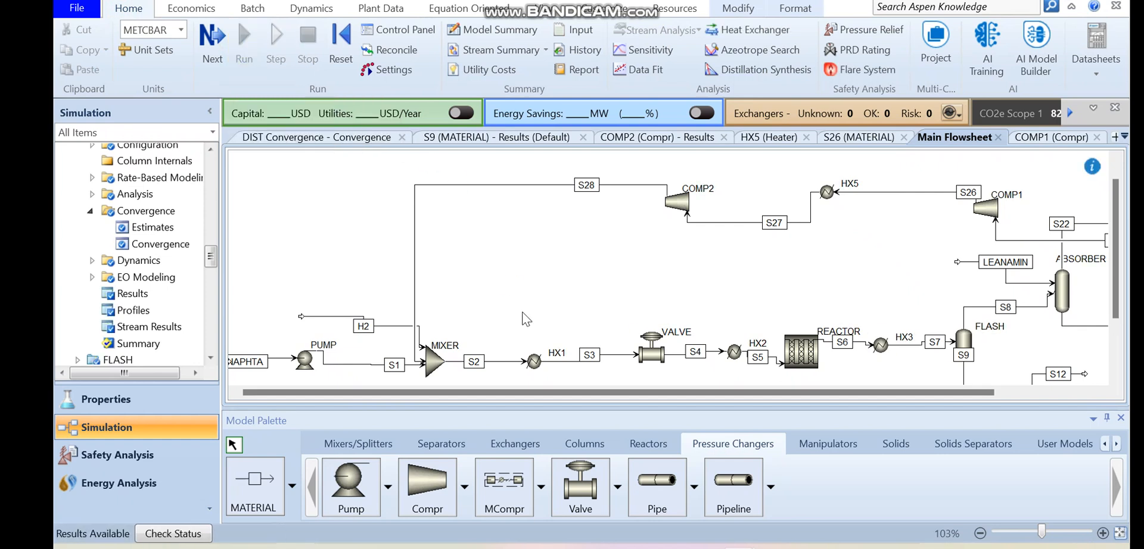
- Fit the whole flowsheet in view and move the PURGE stream's end up beside splitter B7
left_click_drag(631, 393, 816, 392)
left_click_drag(1117, 329, 1103, 375)
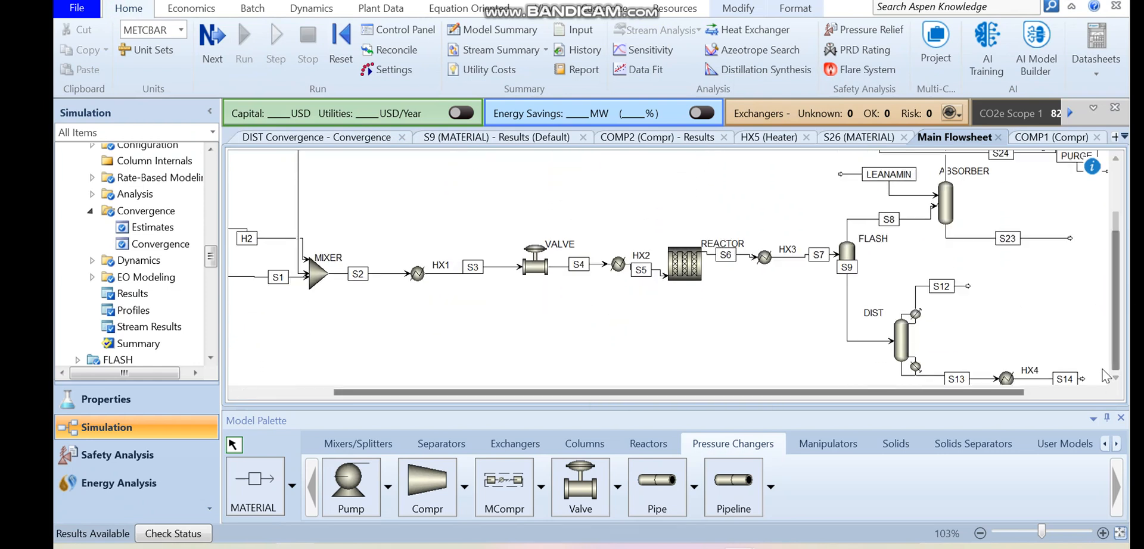
left_click(1120, 533)
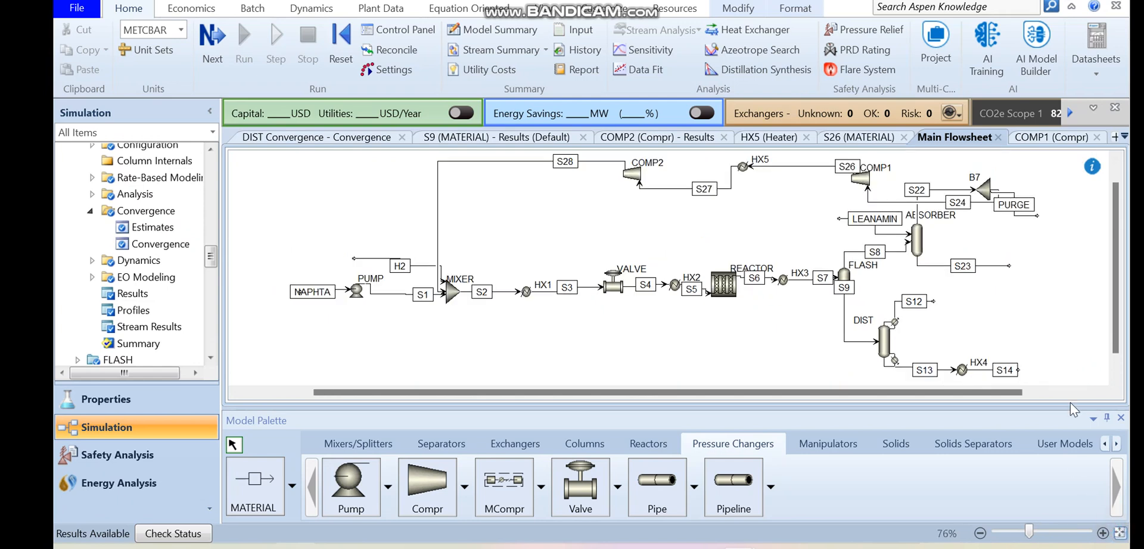
left_click_drag(1111, 366, 1114, 311)
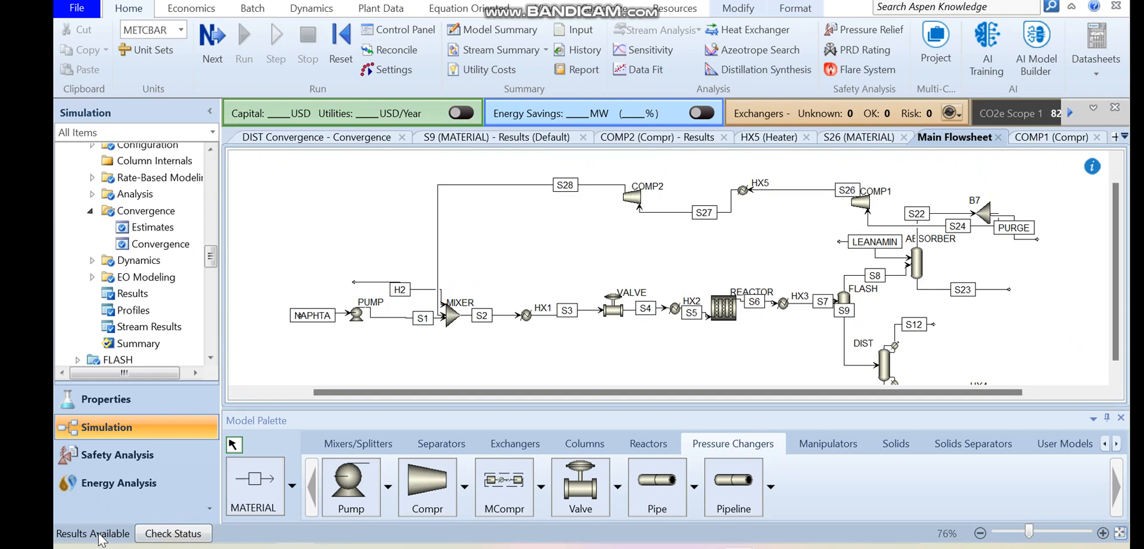
left_click_drag(1035, 239, 1040, 195)
left_click(1044, 232)
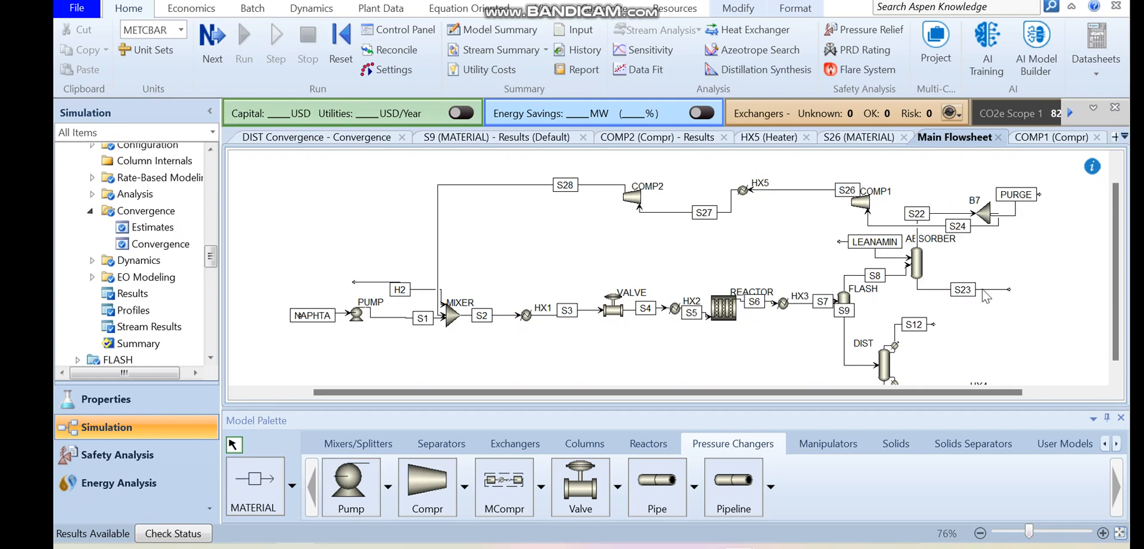
- Tidy HX4's outlet by shifting the end of stream S14 slightly further from the heater
scroll(1112, 293, "down", 1)
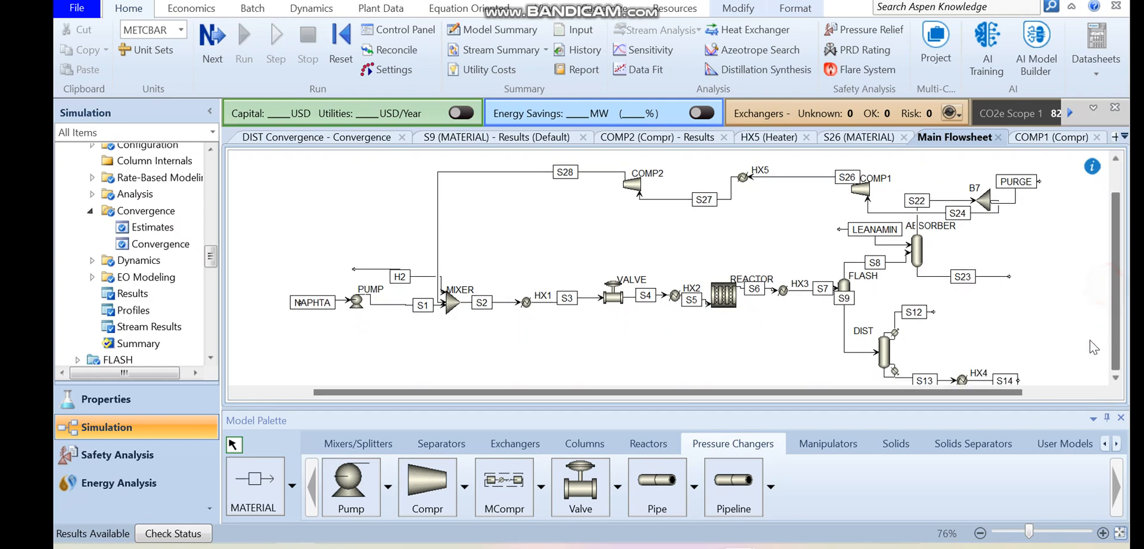
scroll(1115, 340, "down", 1)
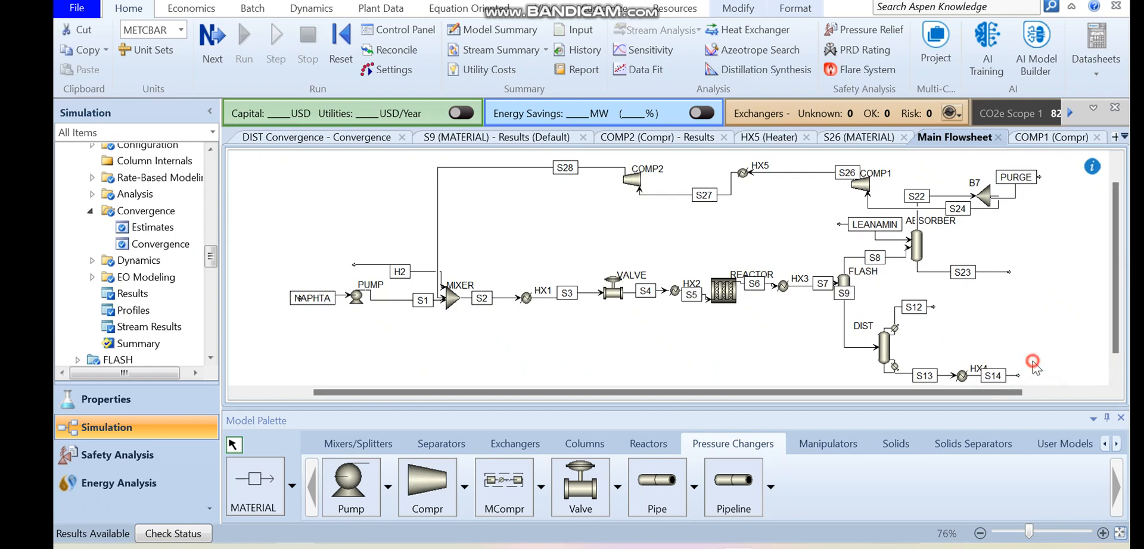
left_click(1015, 375)
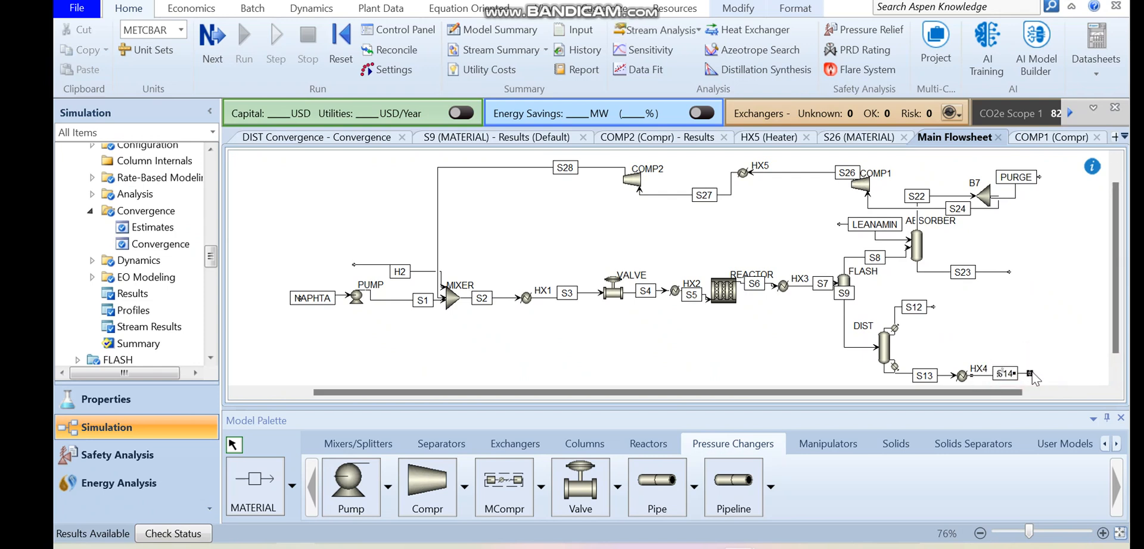
left_click(1037, 335)
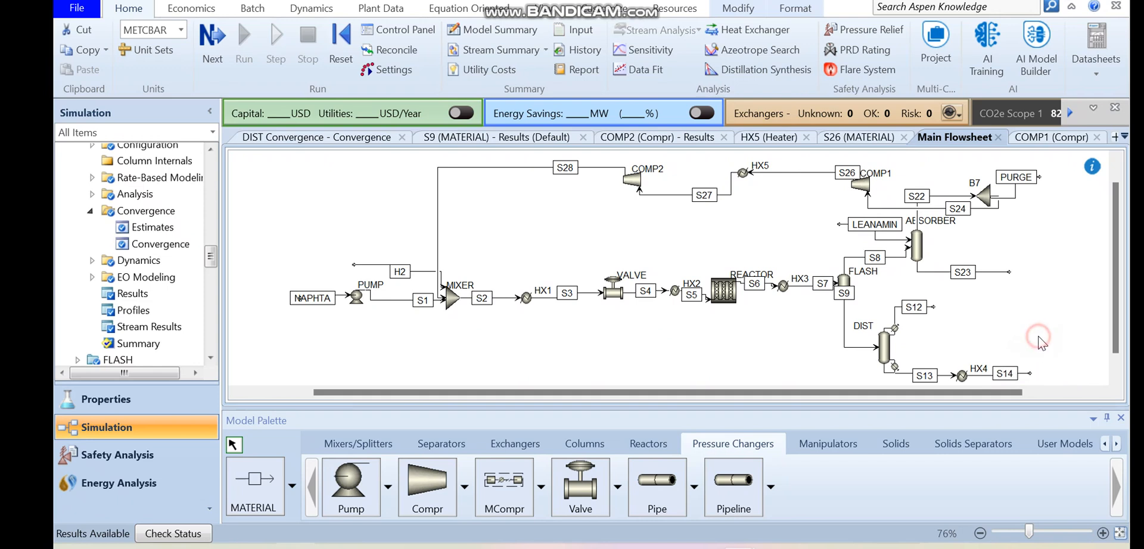
left_click(981, 377)
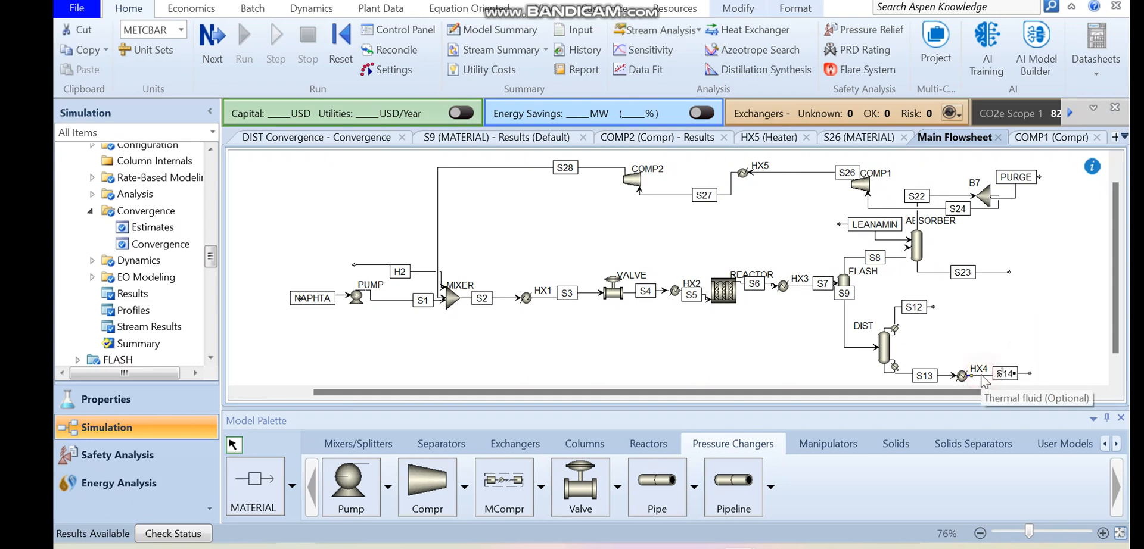
left_click(987, 273)
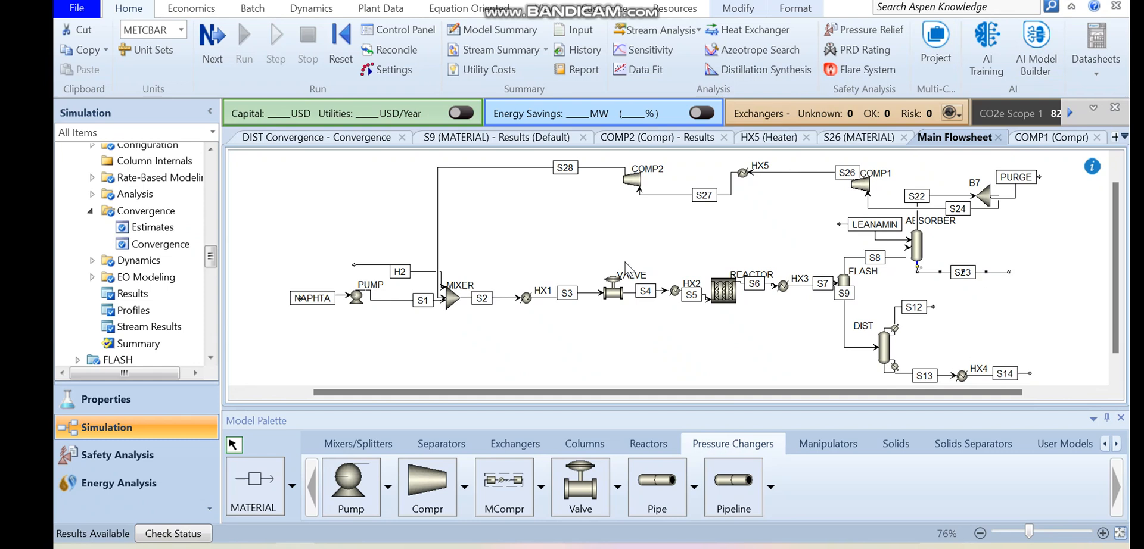
- Start a new utility in the simulation's Utilities and name it WATER
left_click_drag(212, 257, 211, 337)
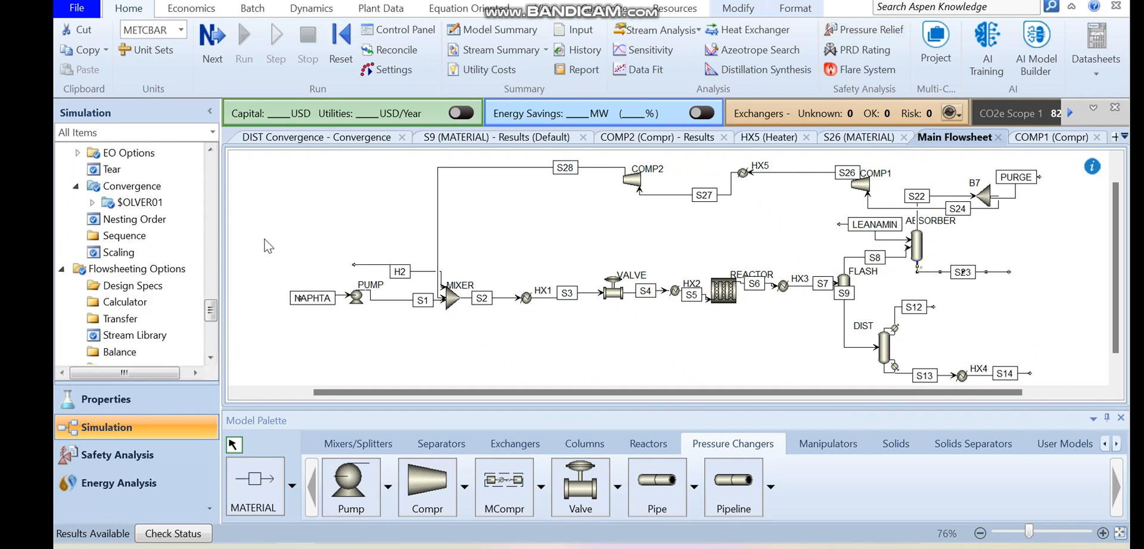
left_click_drag(213, 308, 214, 289)
left_click(116, 262)
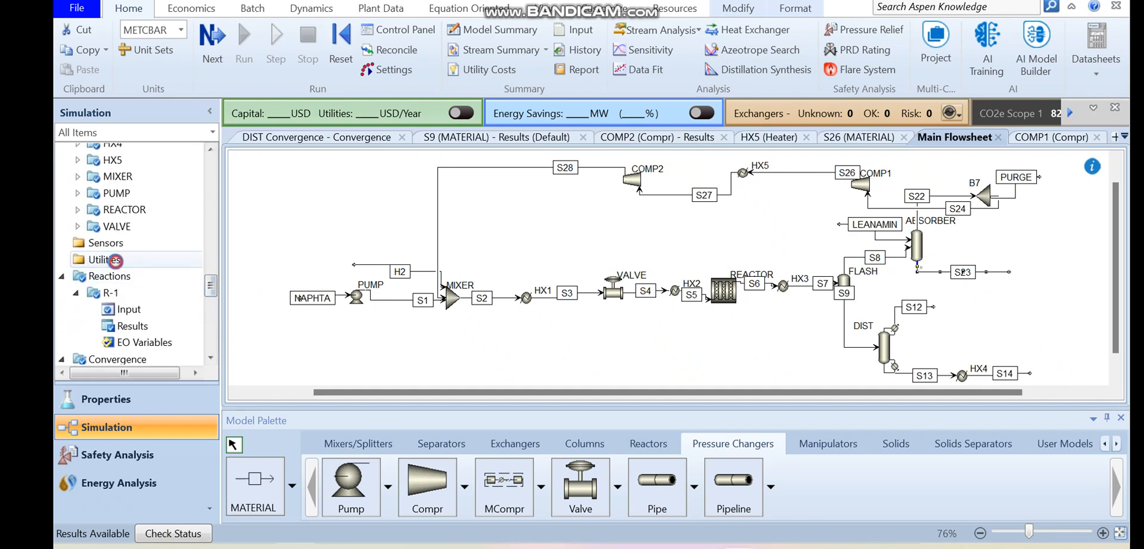
left_click(288, 178)
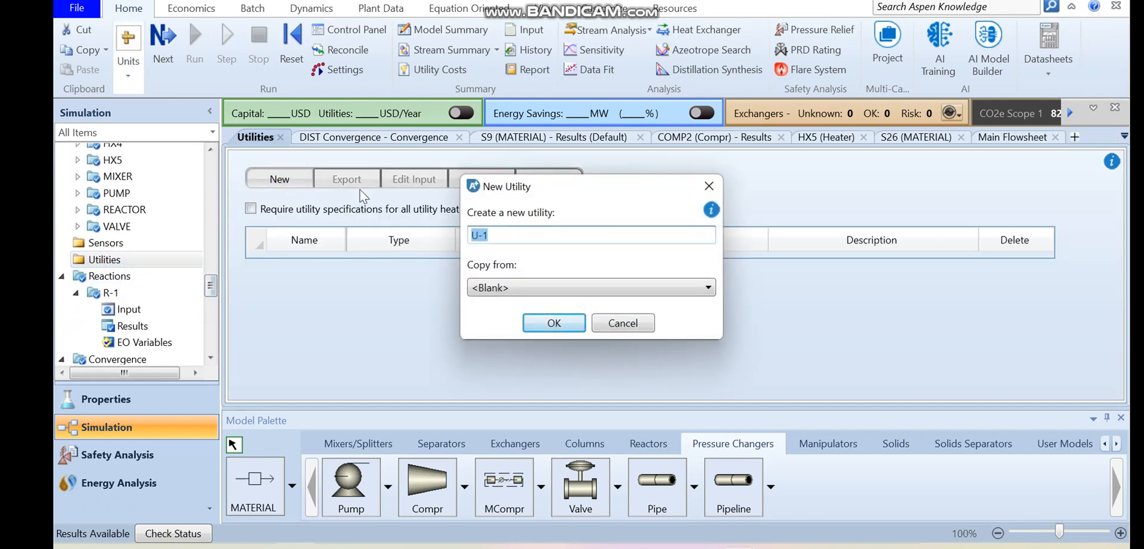
left_click(494, 287)
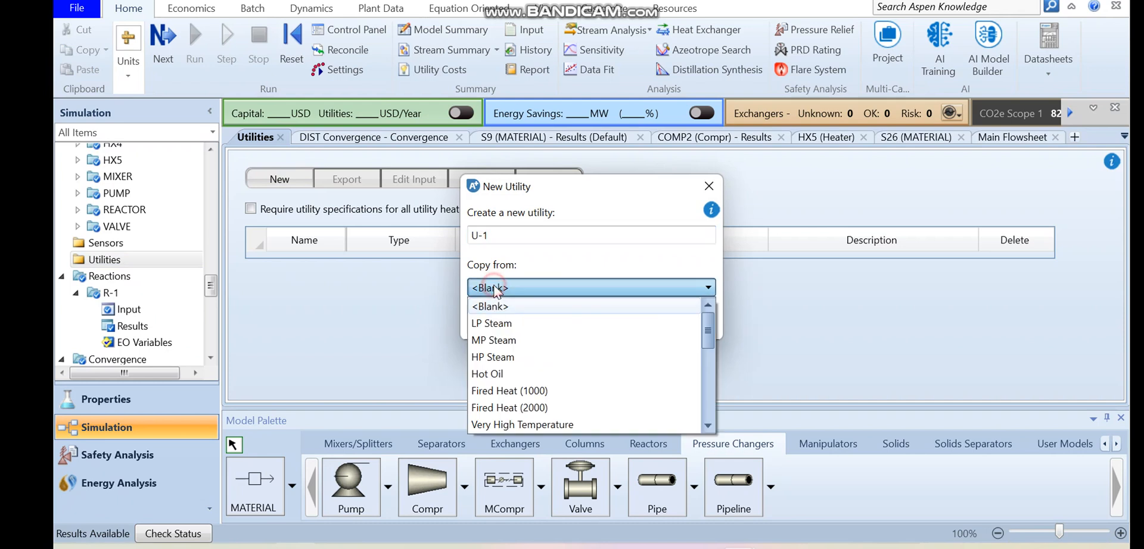
left_click(495, 236)
left_click_drag(495, 235, 458, 236)
type("WA")
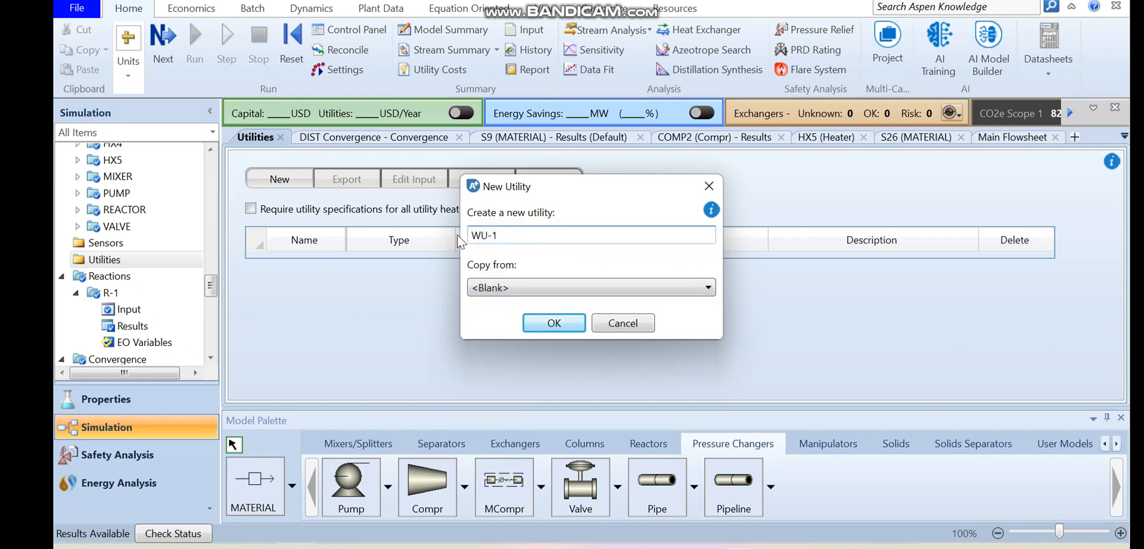
left_click_drag(543, 238, 445, 229)
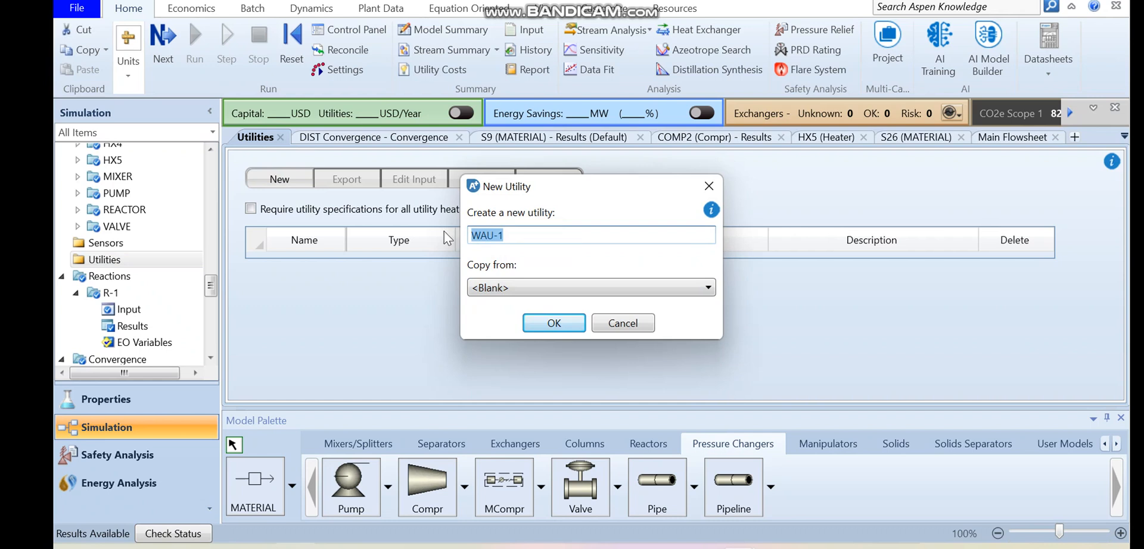
type("WATER")
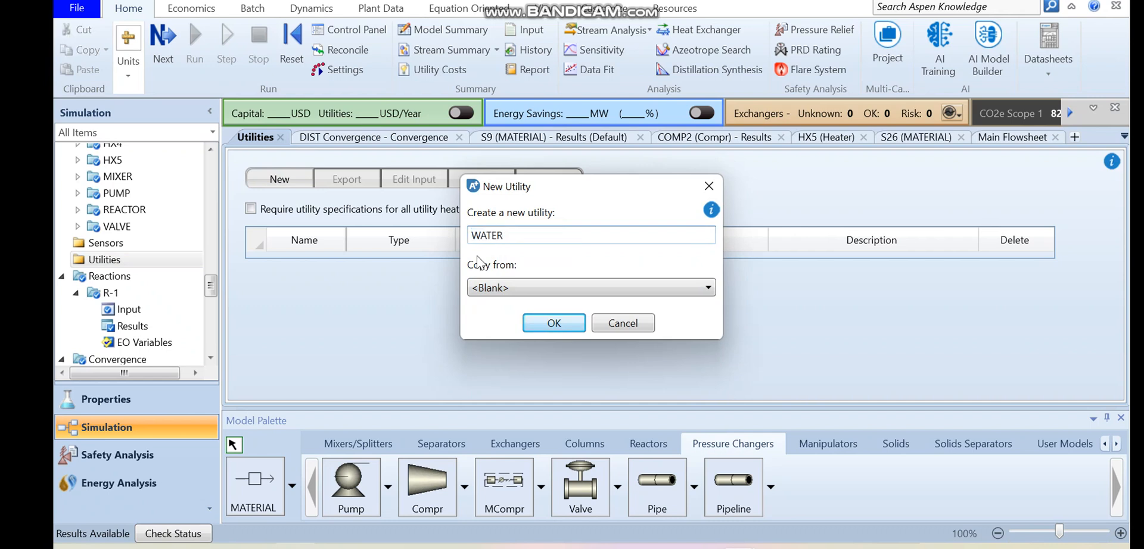
- Create the WATER utility as a copy of Cooling Water and add water to the components list
left_click(512, 289)
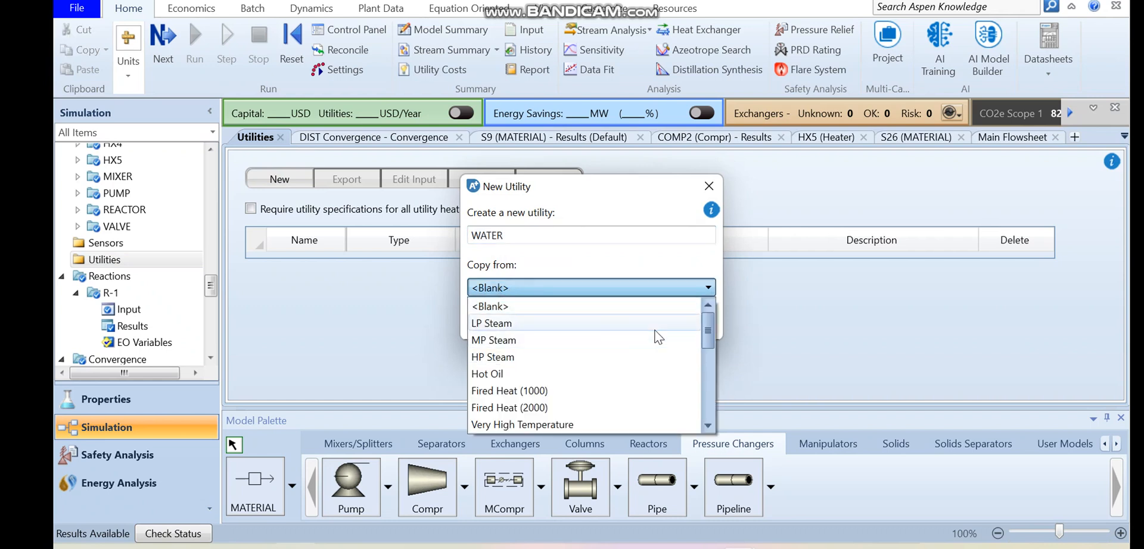
left_click_drag(708, 330, 710, 371)
left_click(568, 354)
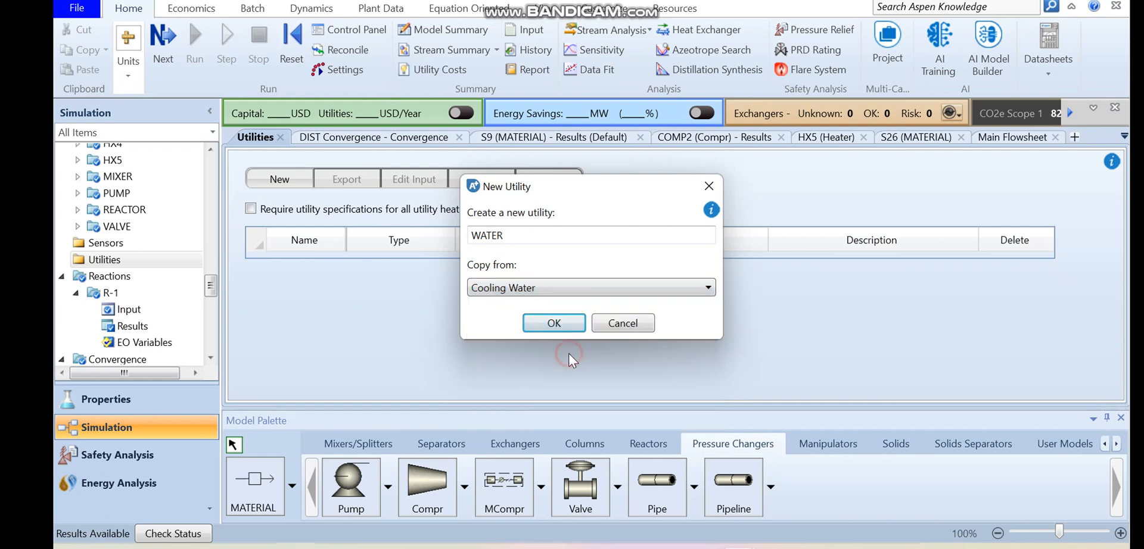
left_click(538, 327)
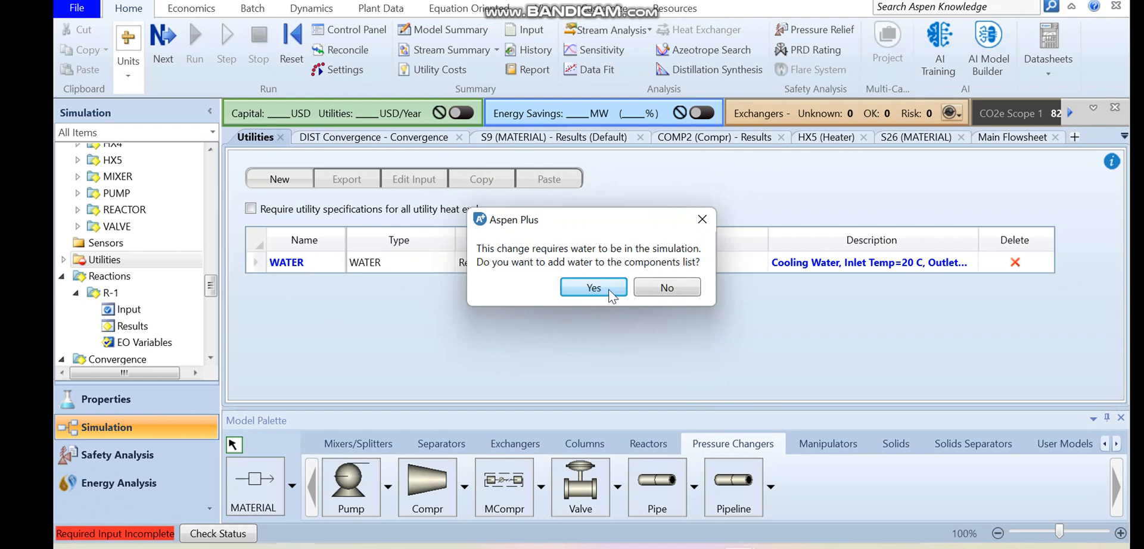
left_click(609, 289)
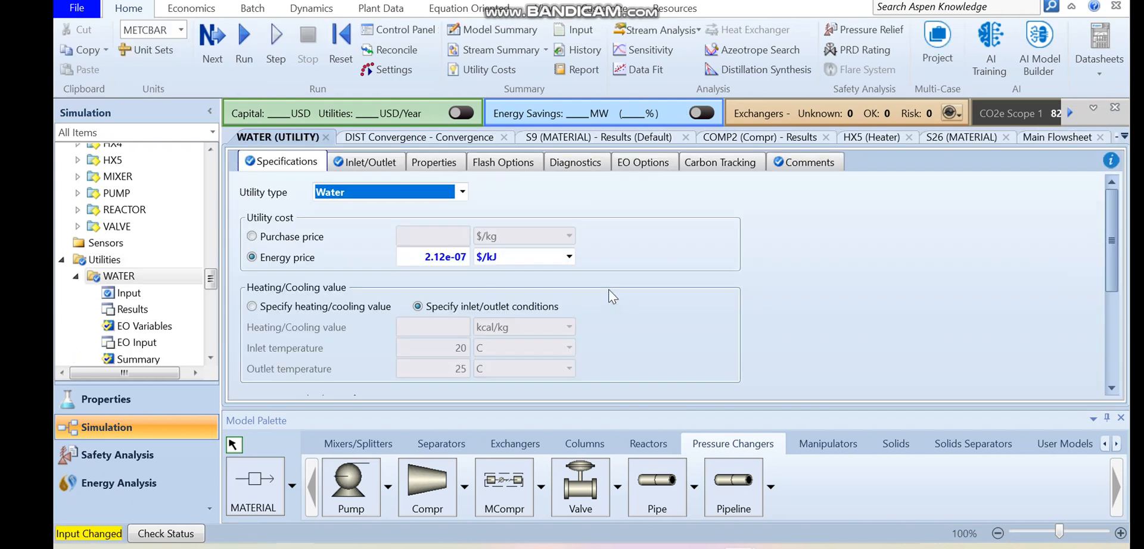
- Create a second utility named LPS as a copy of LP Steam Generation
left_click(135, 262)
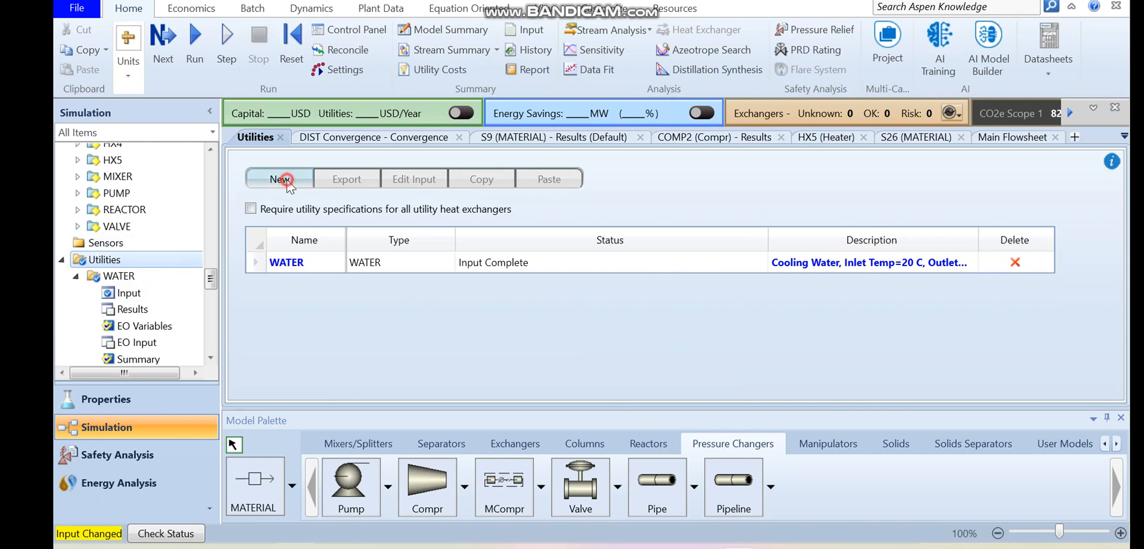
left_click(284, 180)
type("LP")
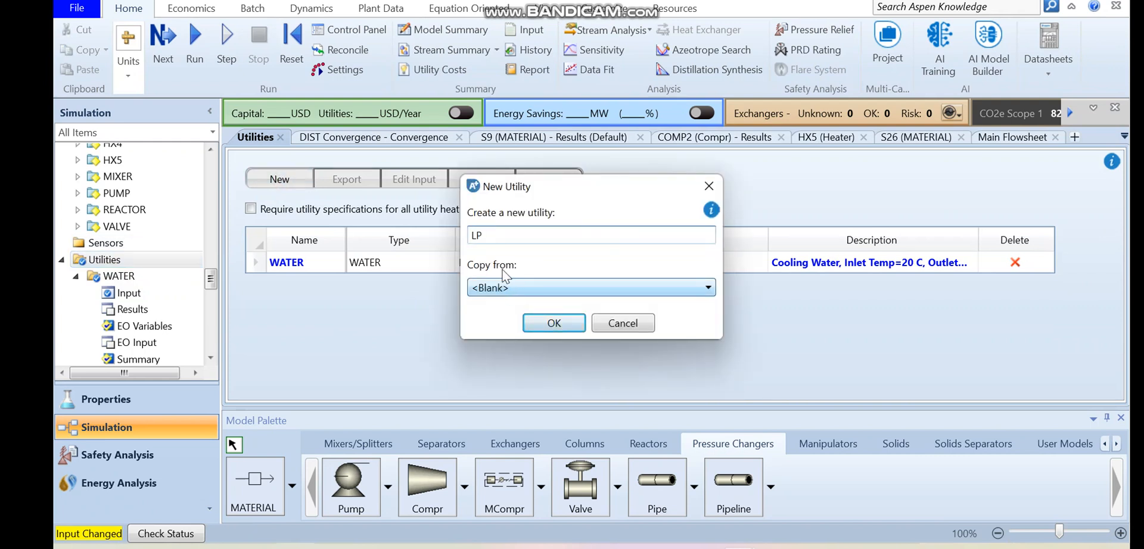
type("S")
left_click(506, 289)
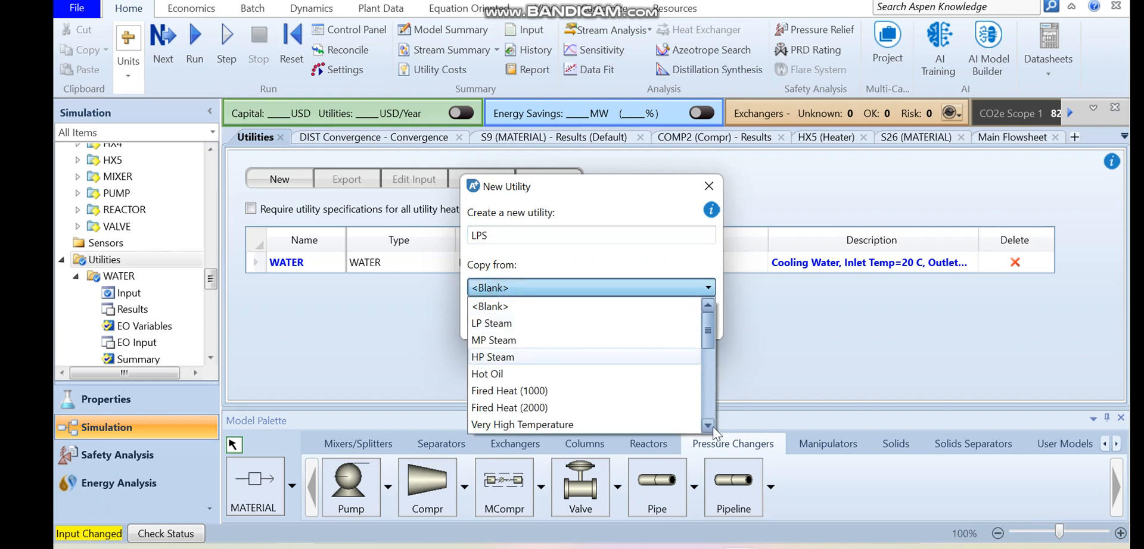
scroll(712, 427, "down", 3)
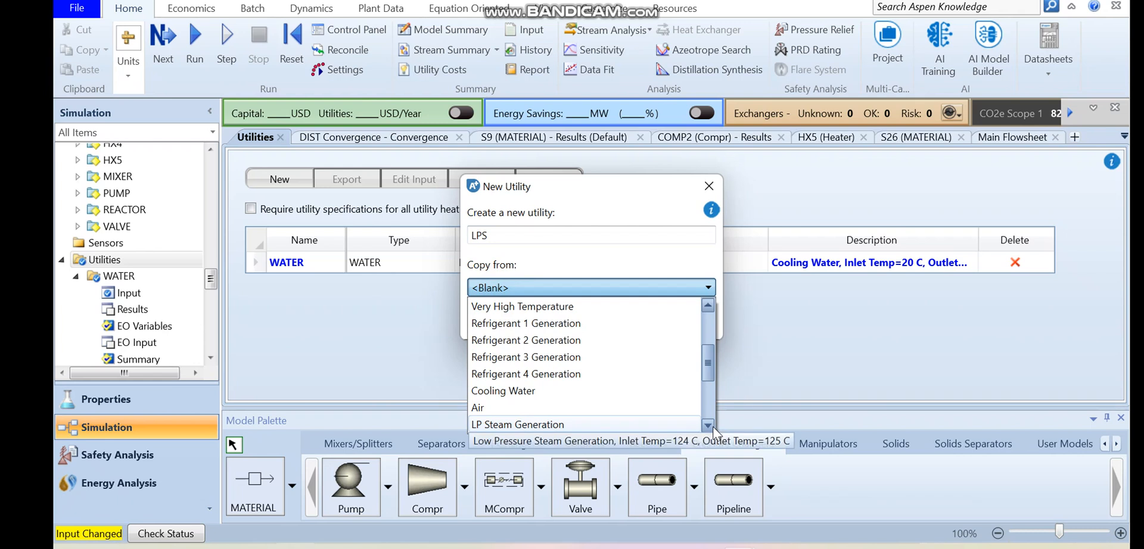
left_click(524, 424)
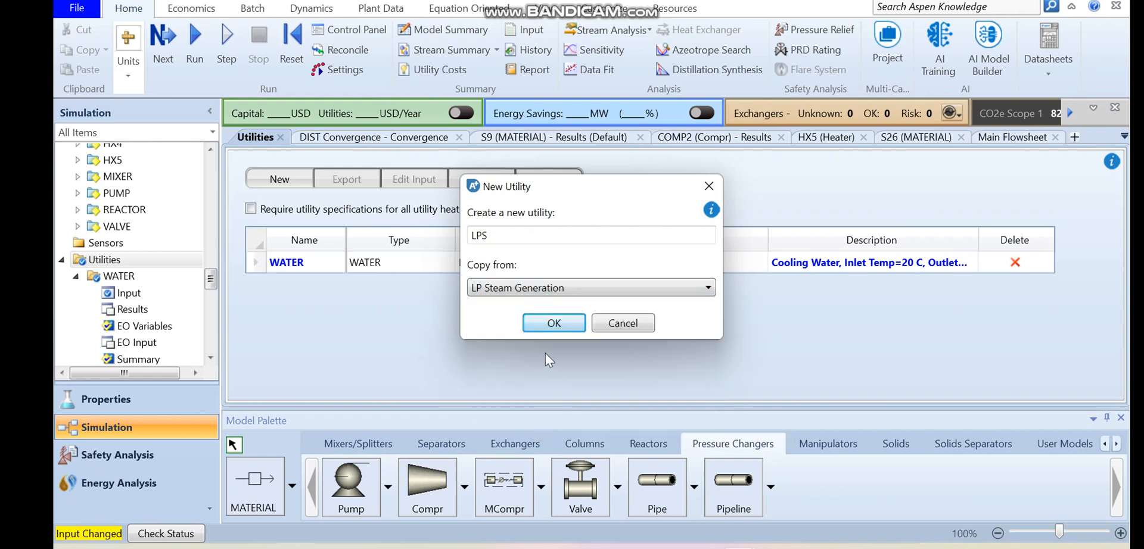
left_click(547, 322)
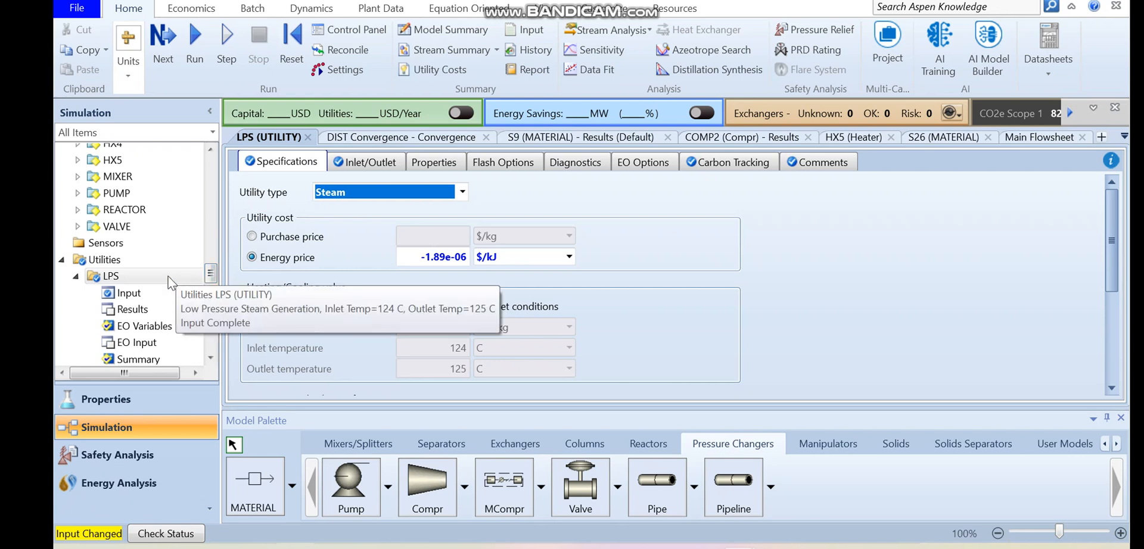
left_click(122, 261)
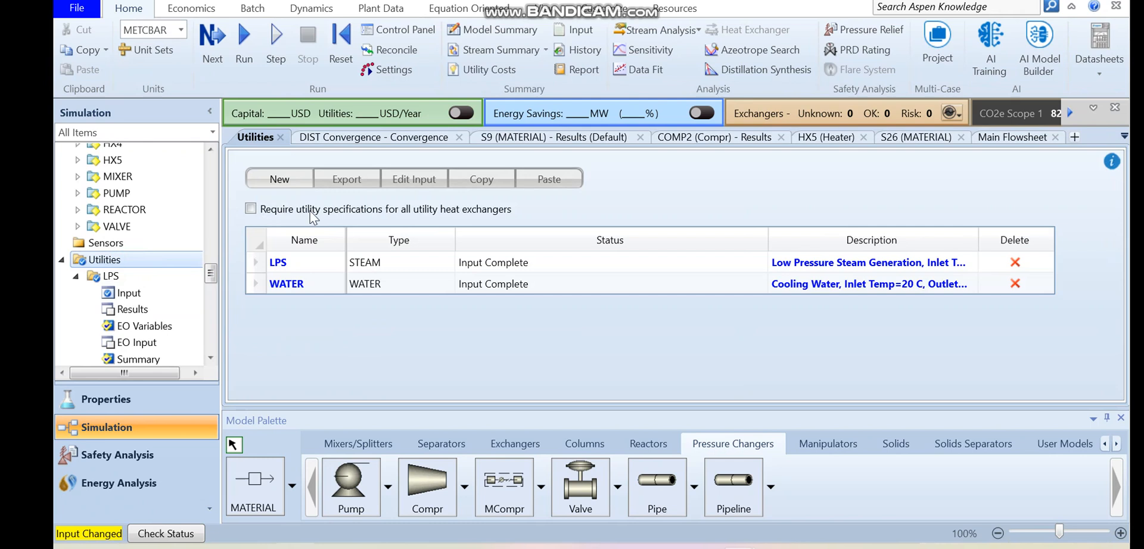
left_click(278, 180)
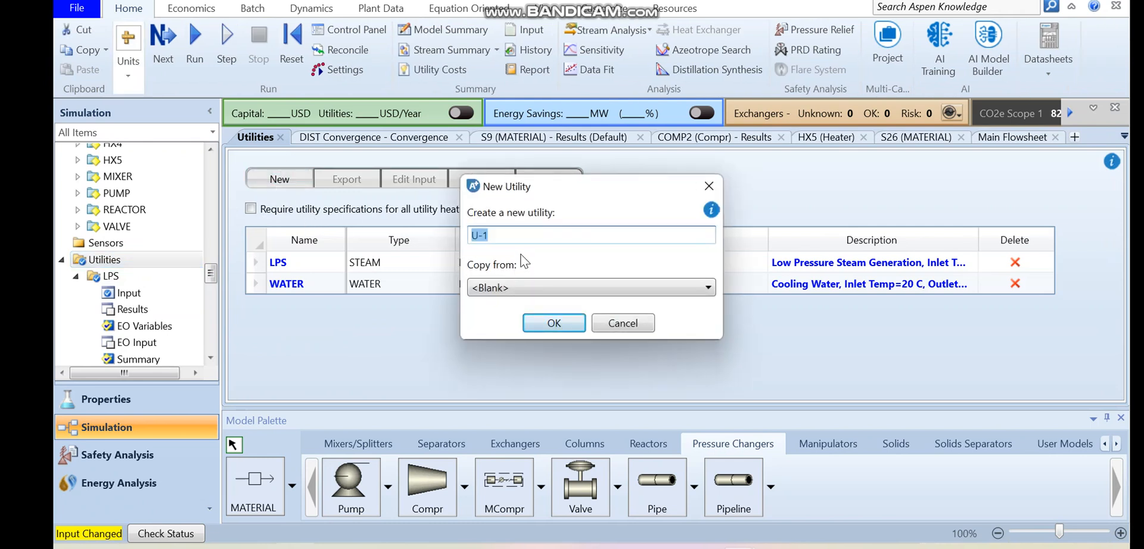
type("FH")
key("Return")
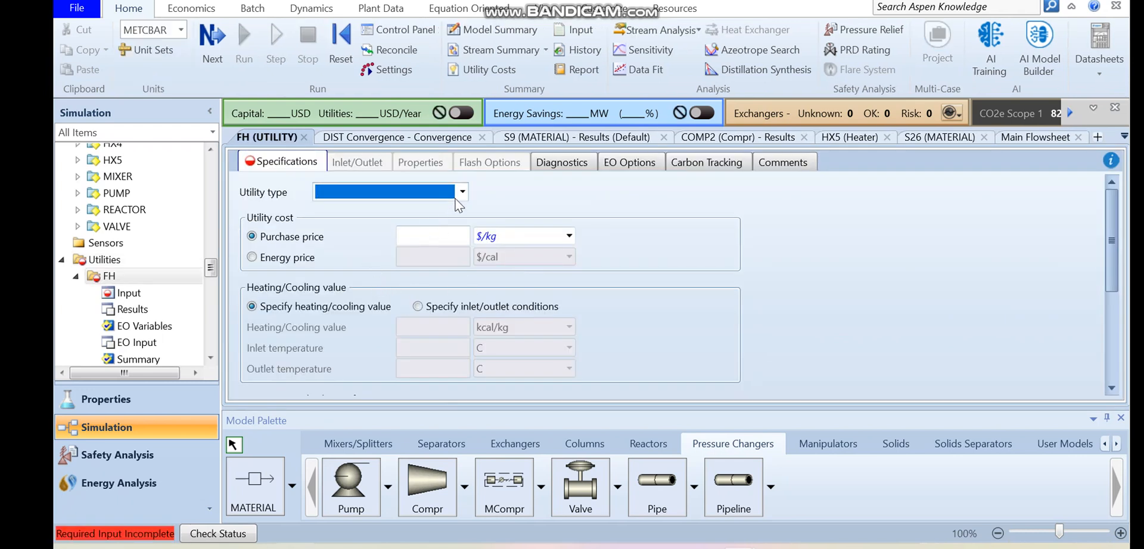
left_click(461, 193)
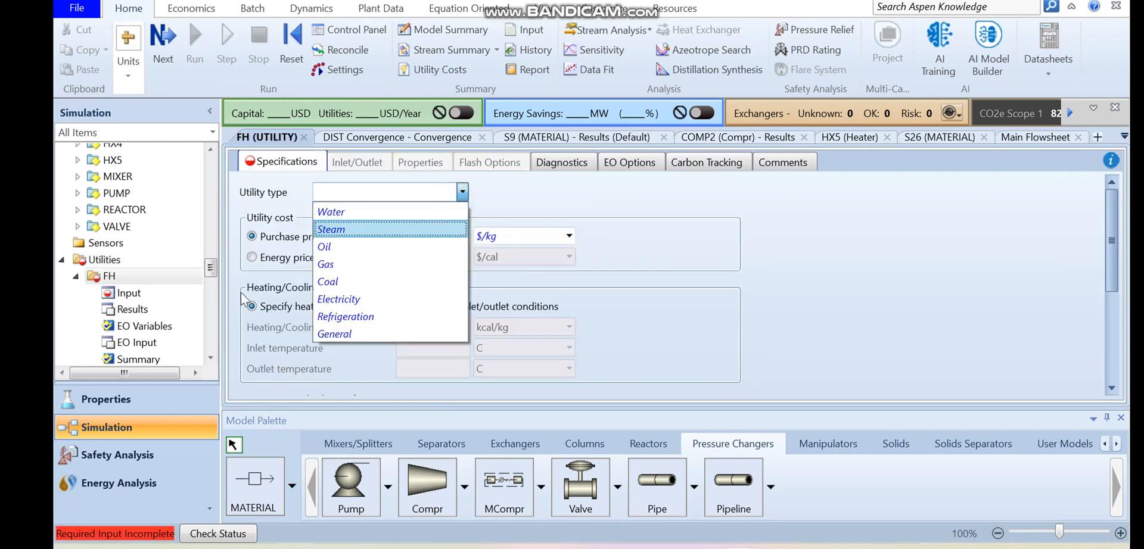
left_click(142, 270)
right_click(142, 271)
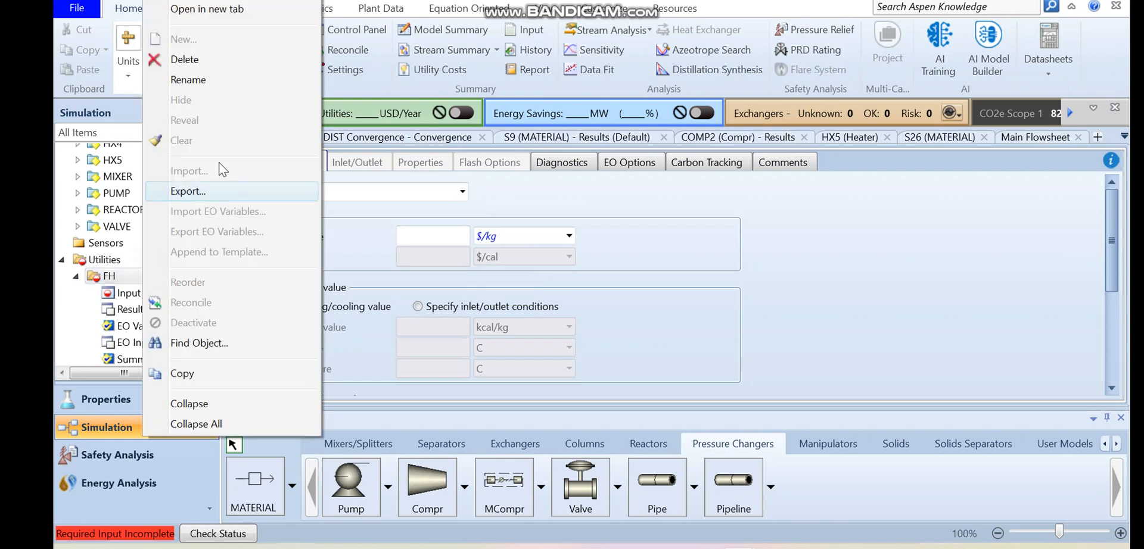
left_click(209, 59)
left_click(638, 295)
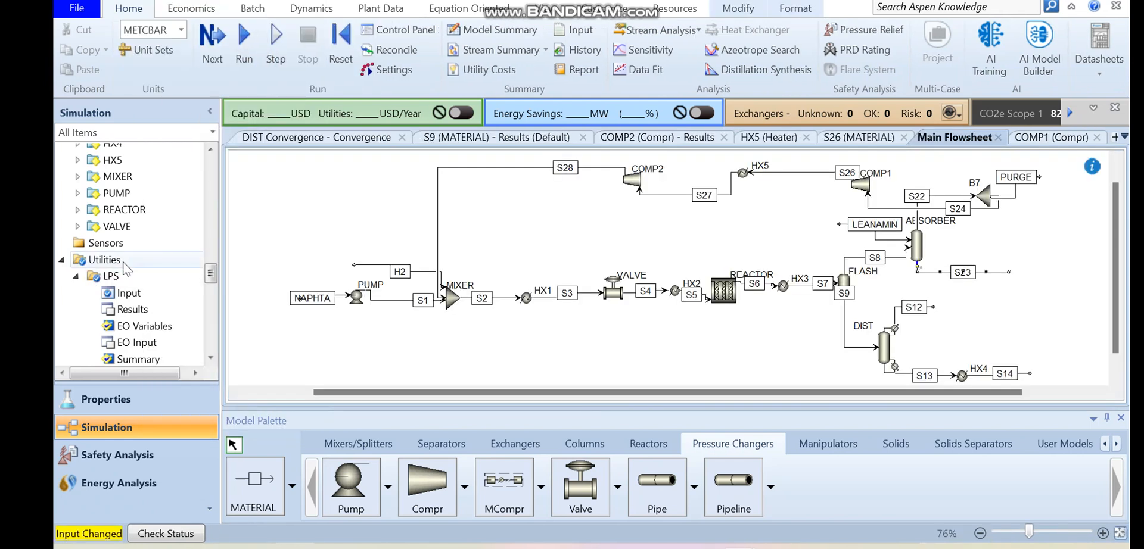
- Create a new utility named FH as a copy of Fired Heat (1000)
left_click(119, 261)
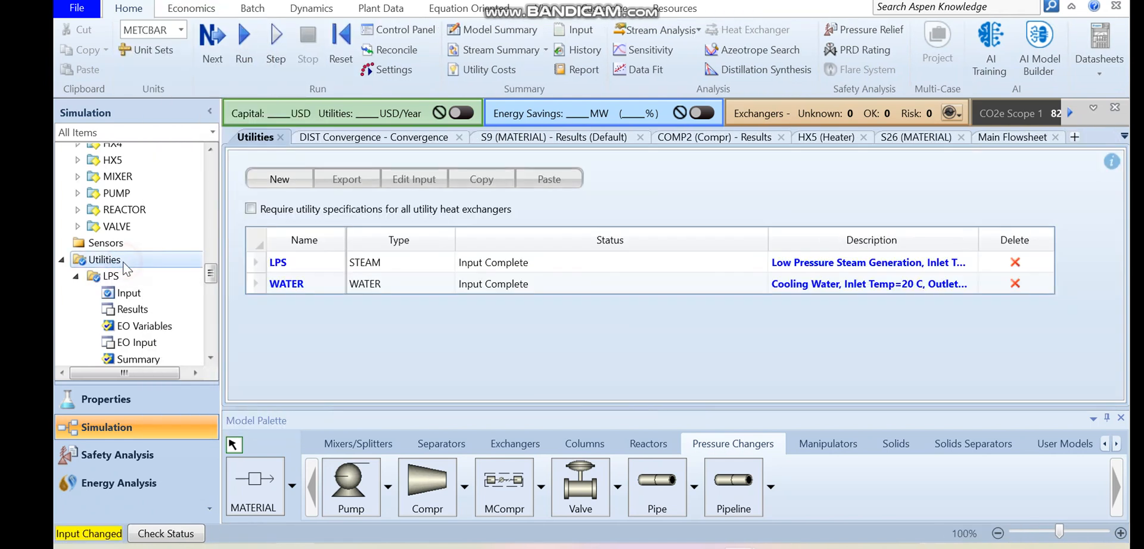
left_click(278, 180)
type("FH")
left_click(546, 285)
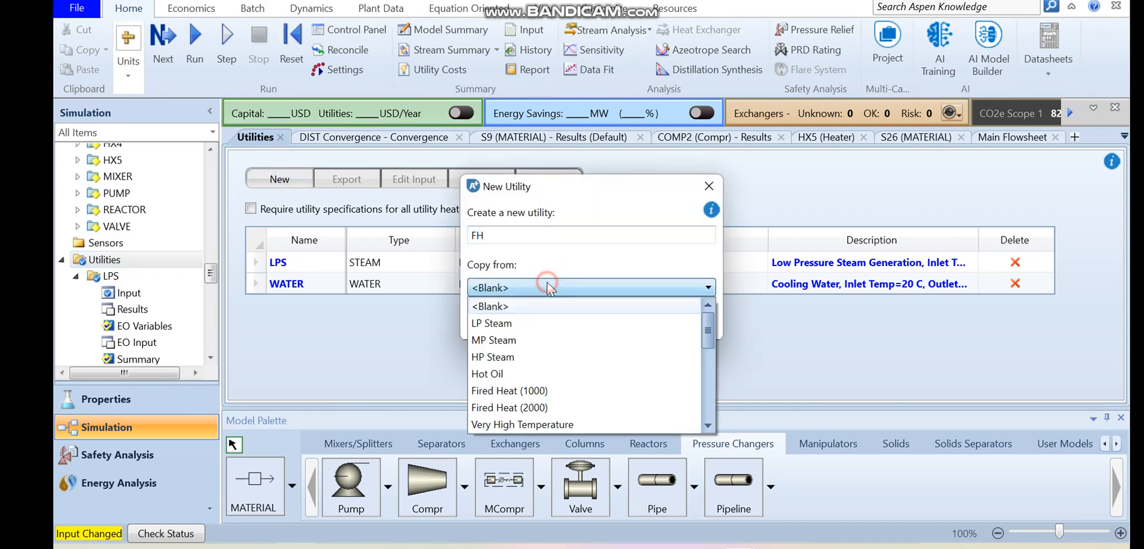
left_click(522, 391)
left_click(554, 325)
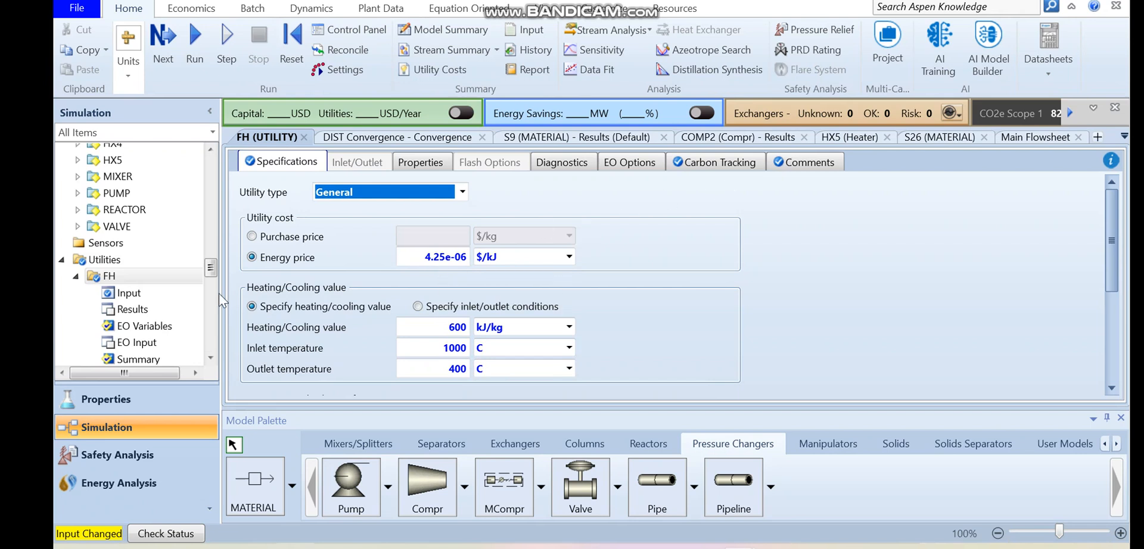
- Create a utility named HPS as a copy of HP Steam and open its specifications
right_click(129, 276)
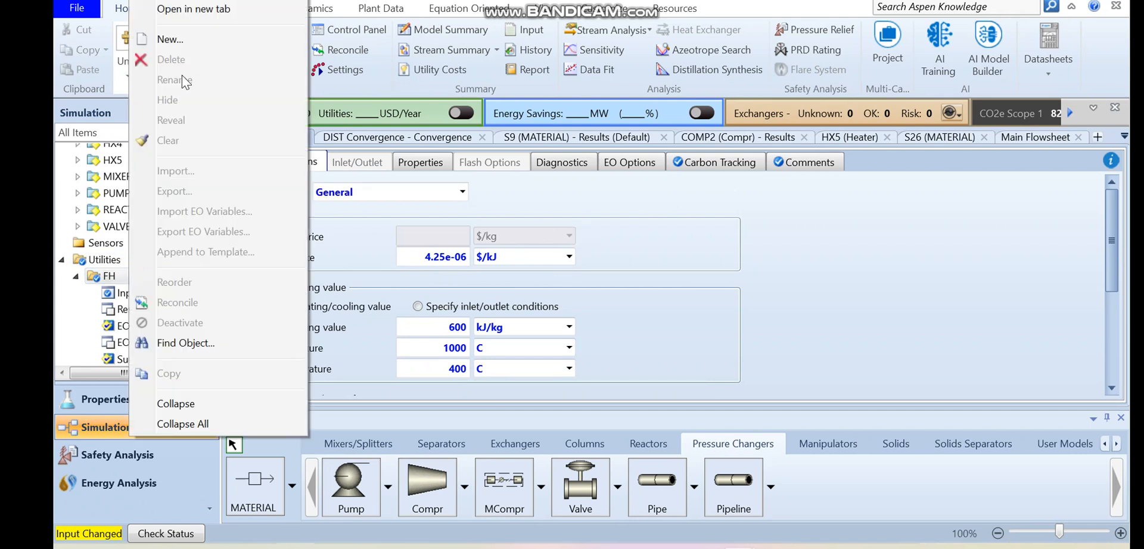
left_click(169, 40)
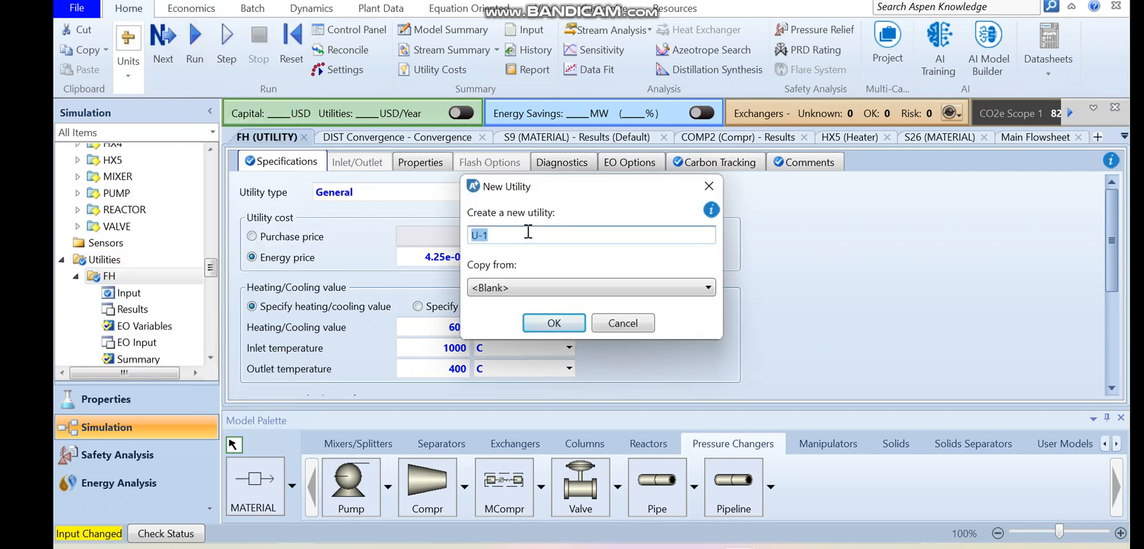
type("HPS")
left_click(519, 287)
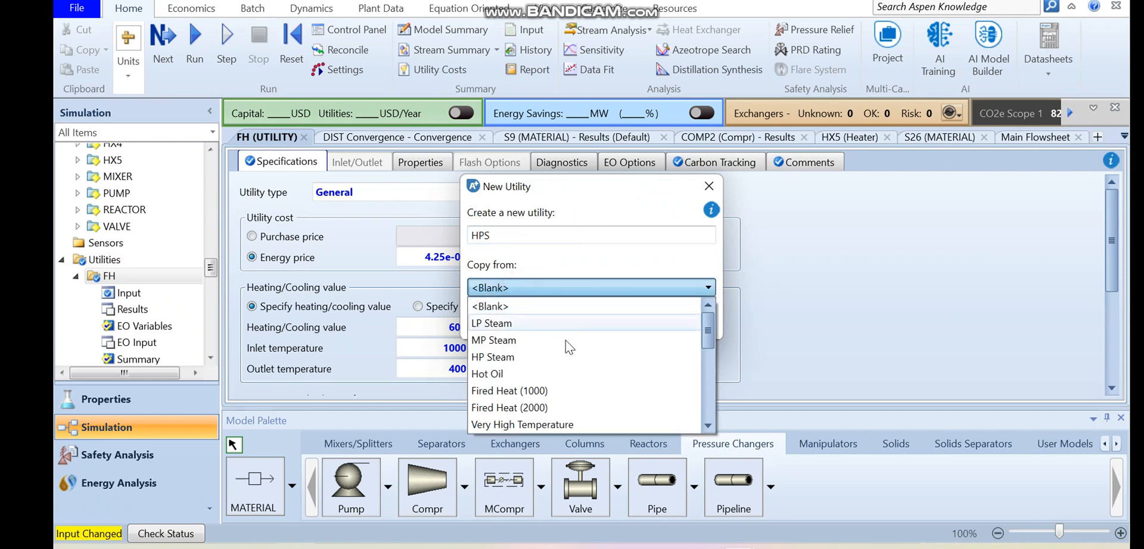
left_click(543, 357)
left_click(545, 323)
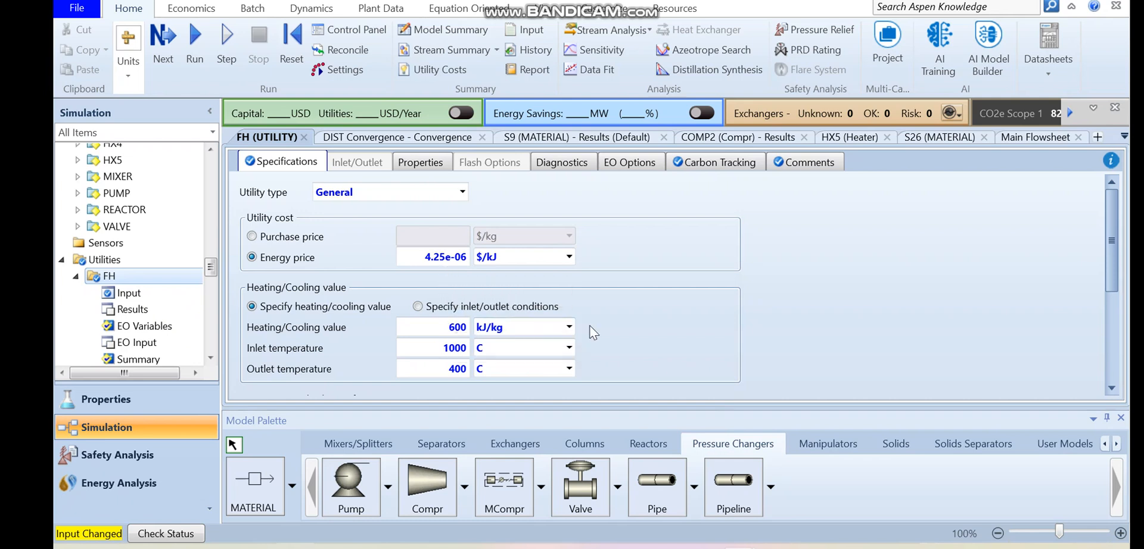
left_click(211, 358)
left_click(211, 357)
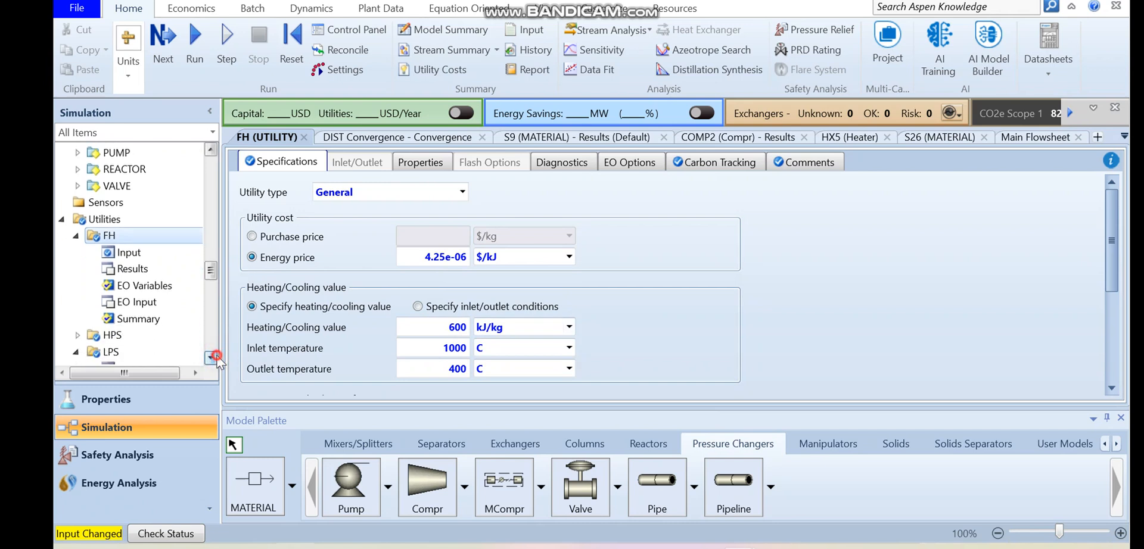
left_click(131, 319)
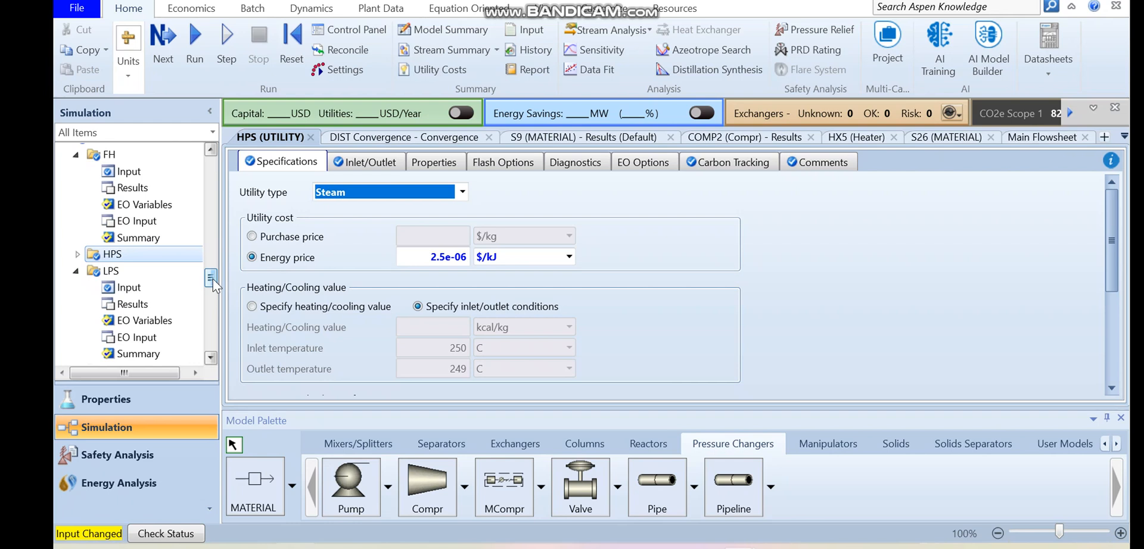
- Run the simulation and analyze the flowsheet's energy savings, saving the Energy Analyzer case
left_click(201, 47)
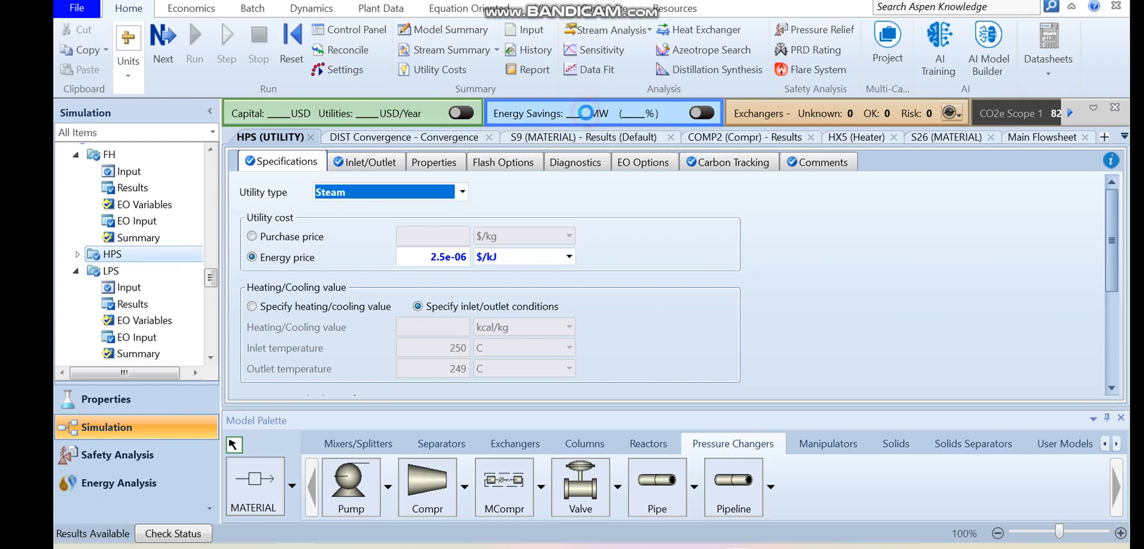
left_click(587, 118)
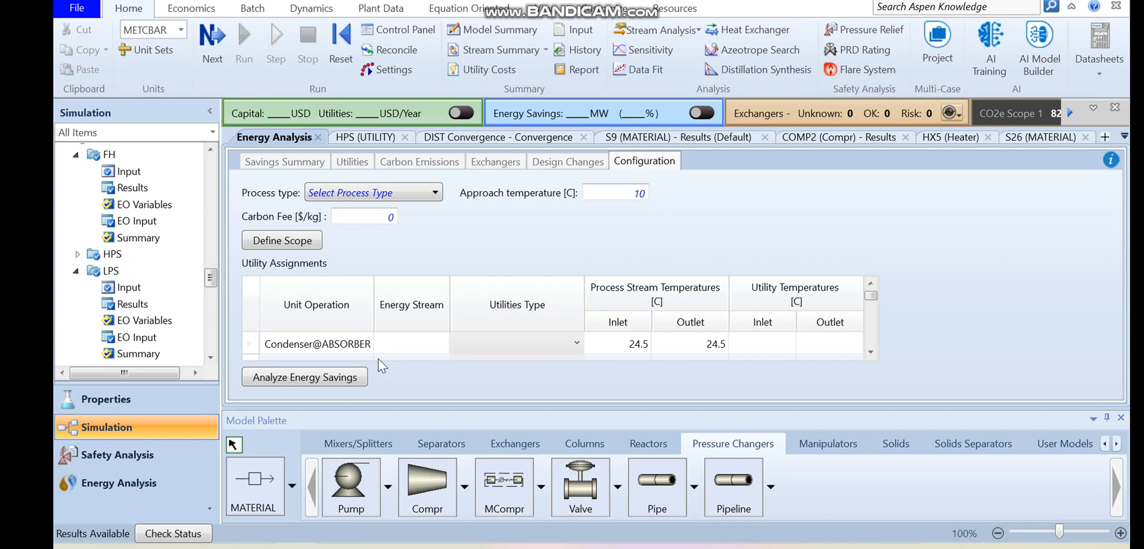
left_click(316, 384)
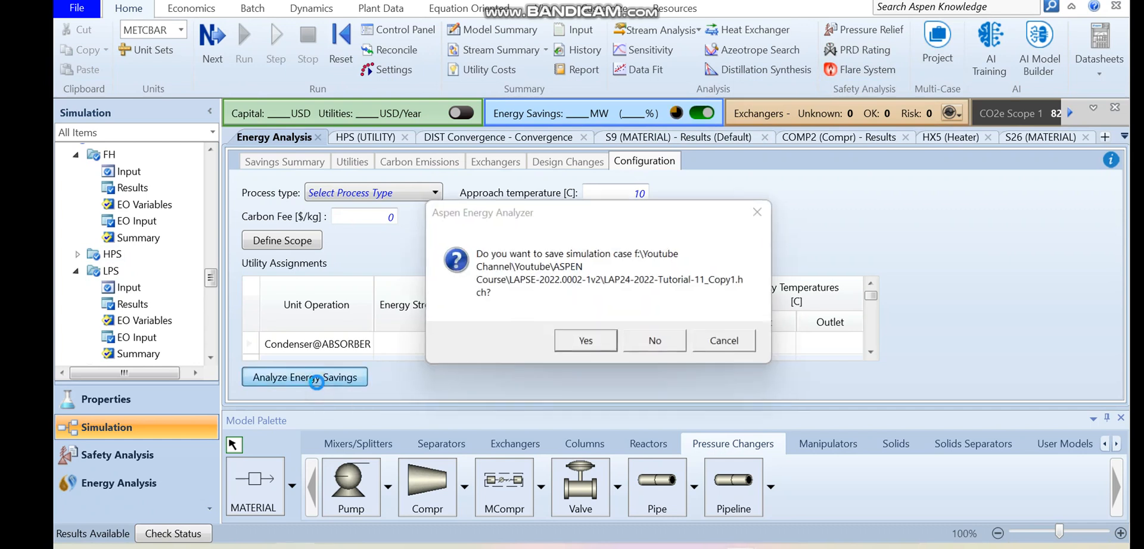
left_click(611, 343)
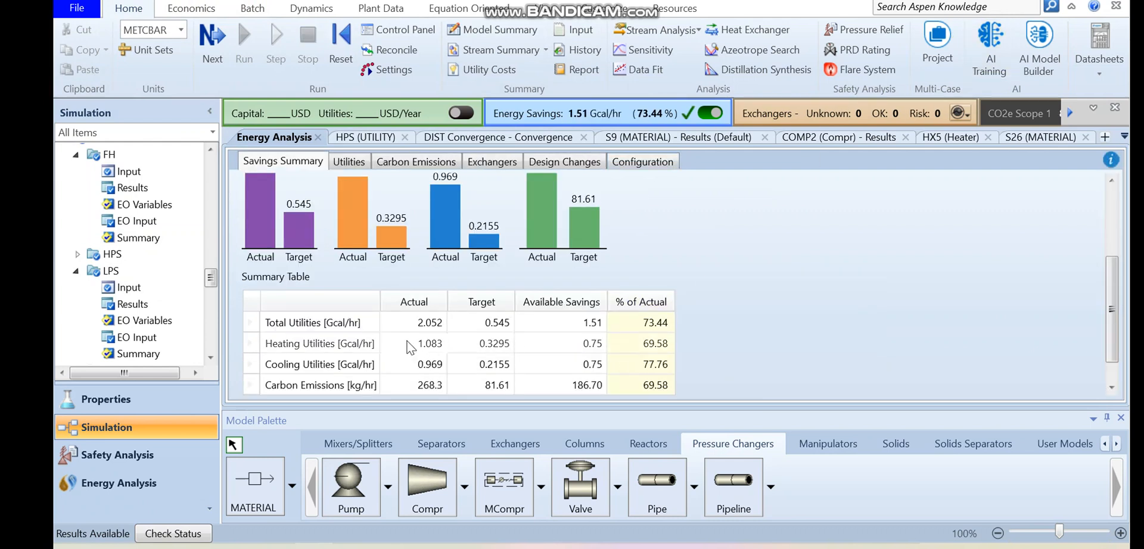
- Examine the actual, target and available savings for total utilities and carbon emissions in the savings summary
left_click(356, 327)
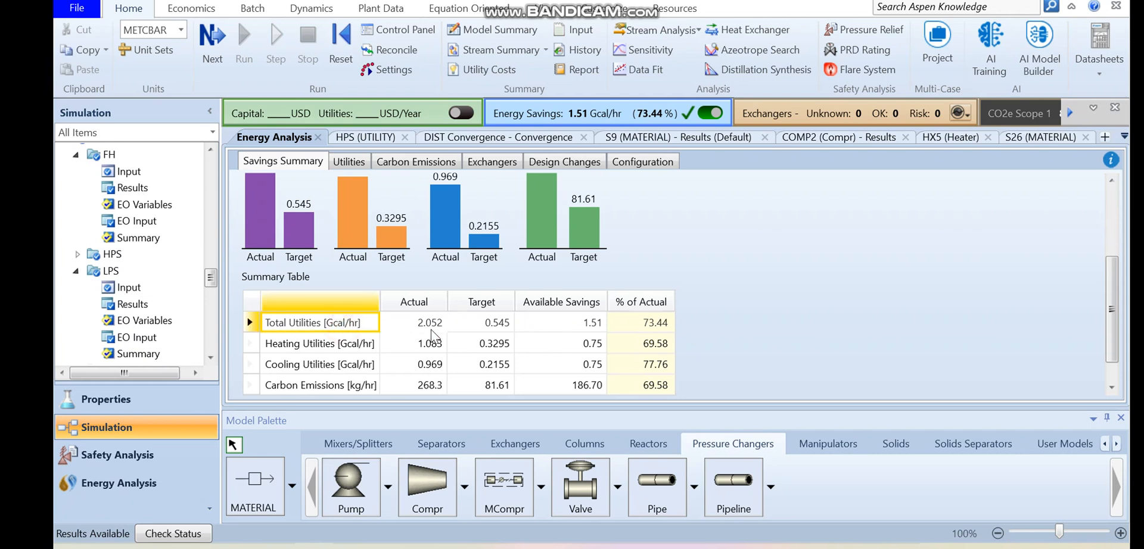
left_click(430, 327)
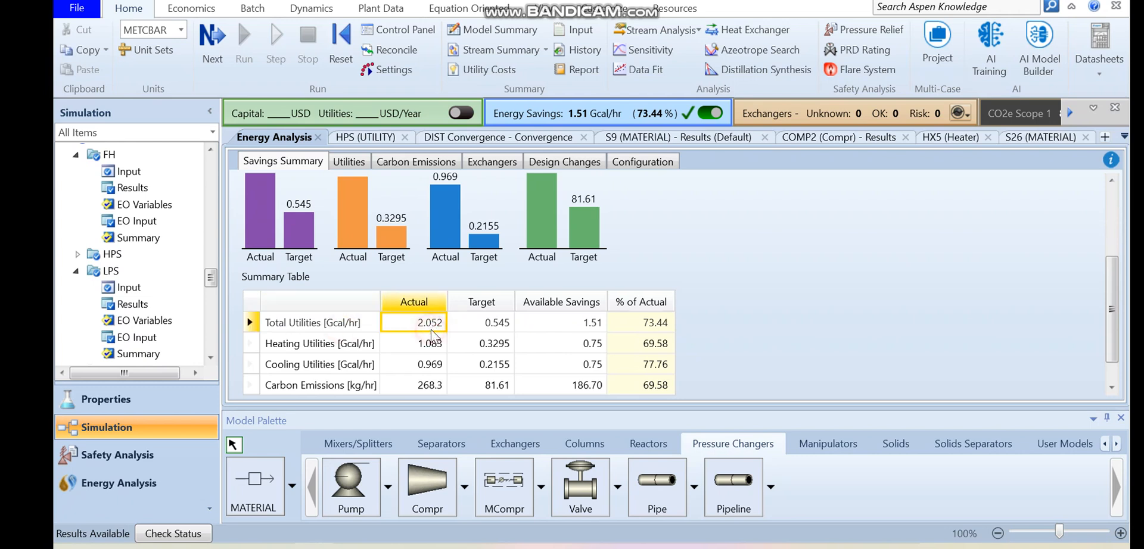
left_click(495, 324)
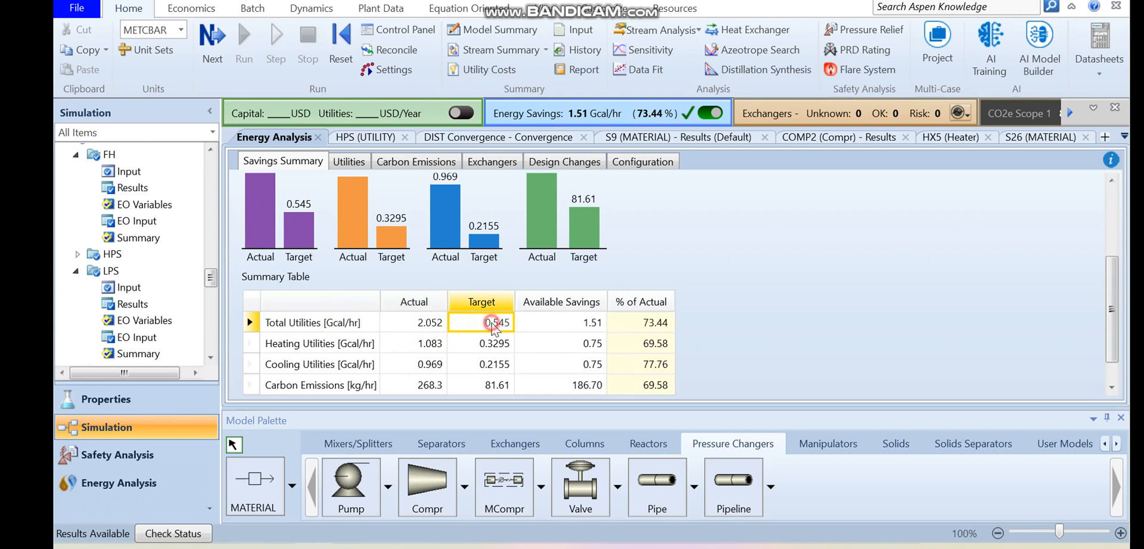
left_click(570, 329)
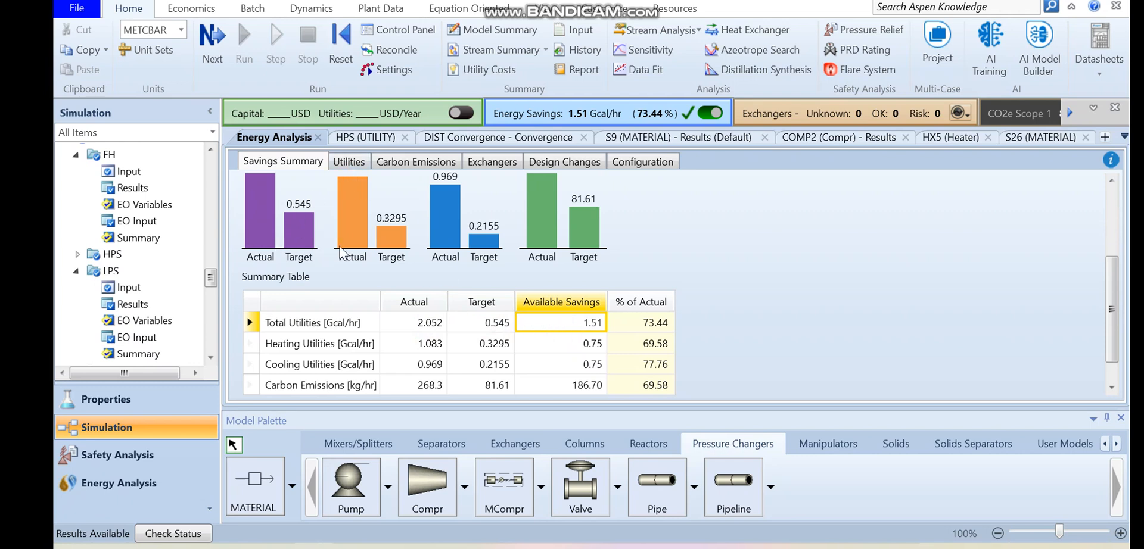
left_click(265, 224)
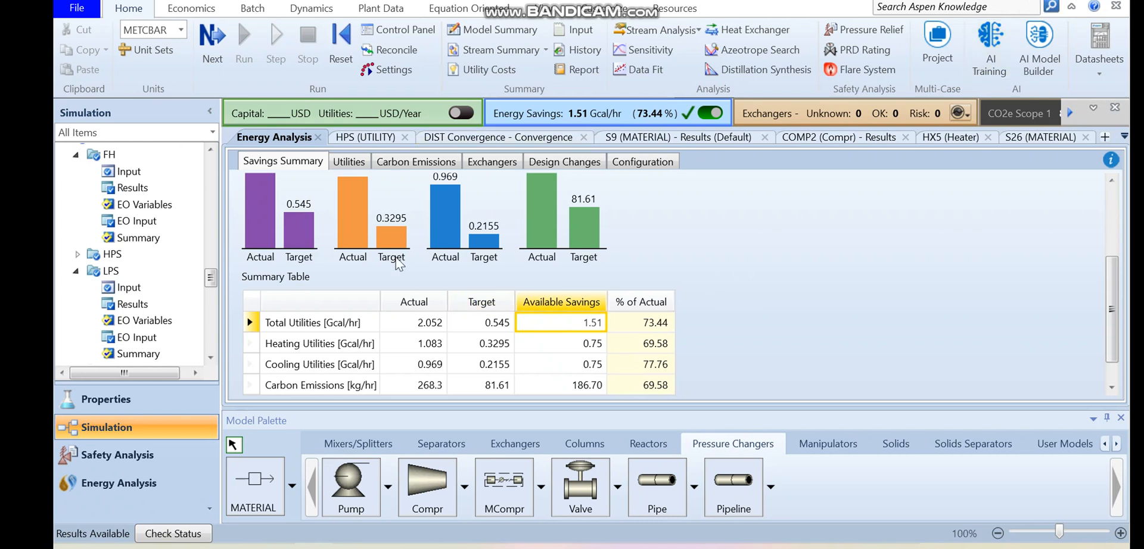
left_click(307, 386)
- Compare current and target energy use of the FH, HPS and WATER utilities, and check their carbon emissions details
left_click(348, 169)
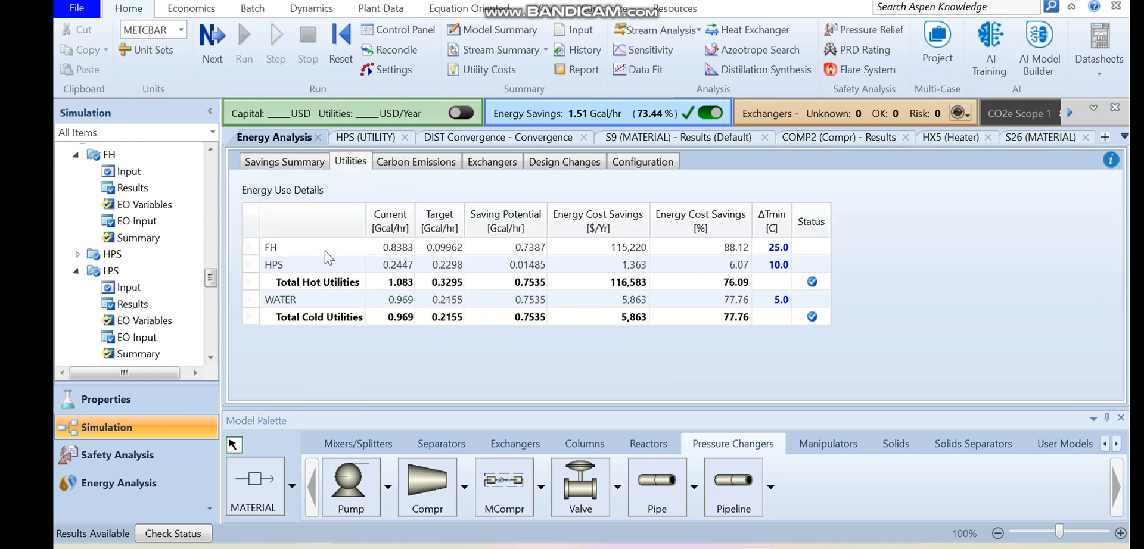
left_click(324, 251)
left_click(403, 252)
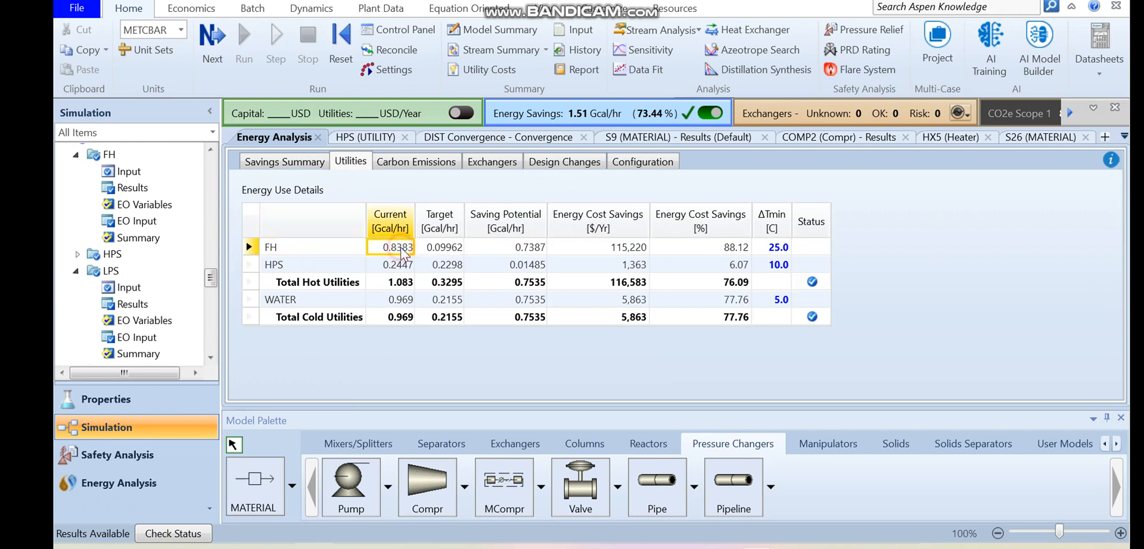
left_click(439, 247)
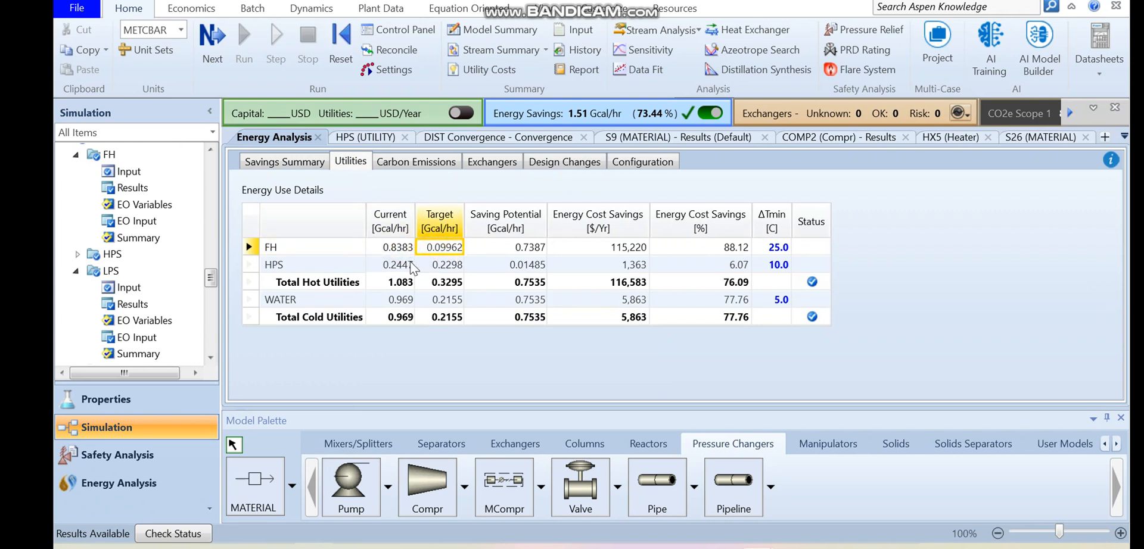
left_click(393, 264)
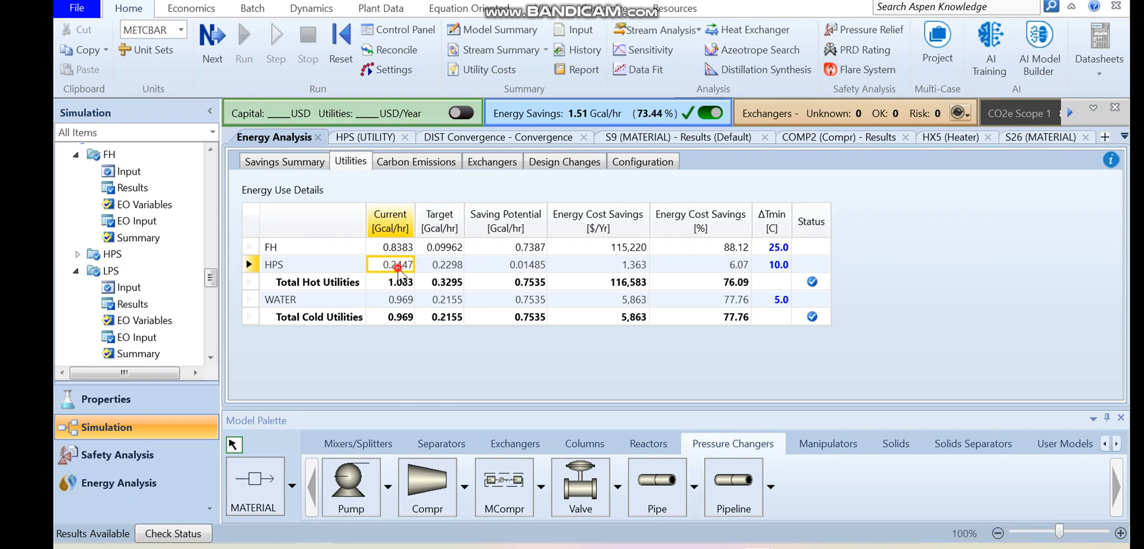
left_click(456, 267)
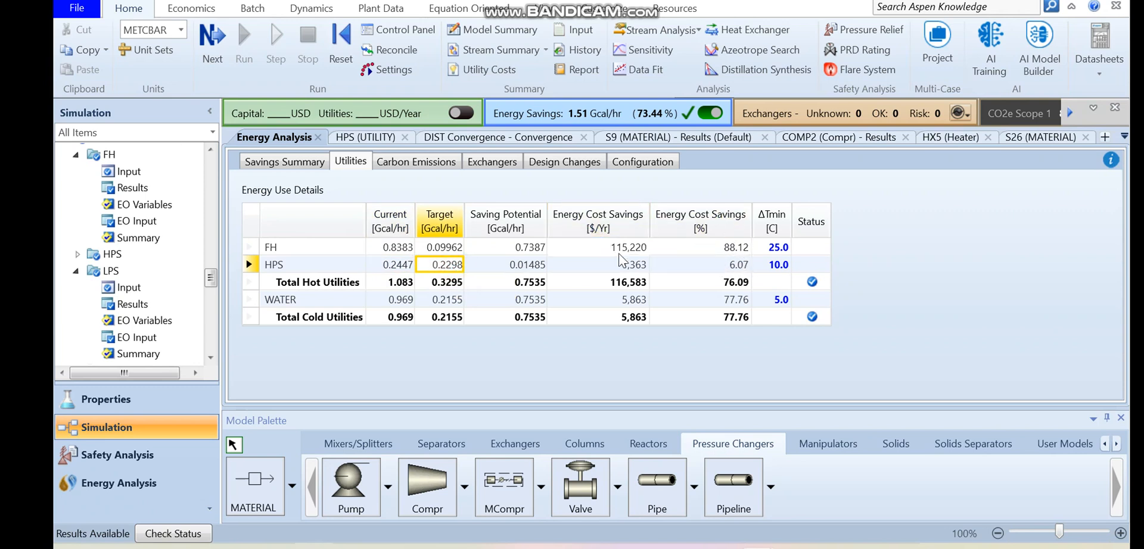
left_click(324, 305)
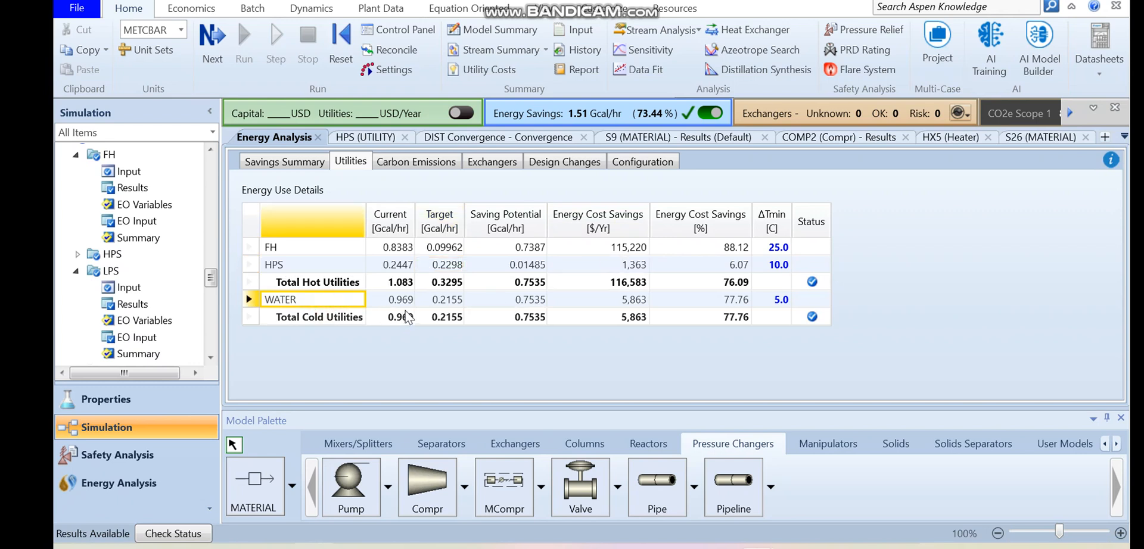
mouse_move(407, 311)
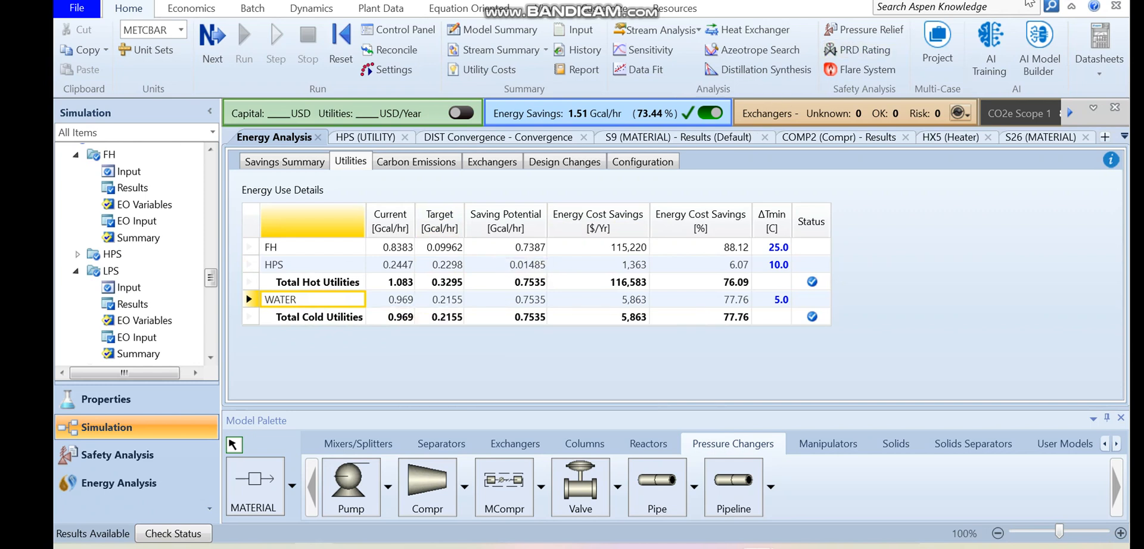
key("Right")
left_click(418, 166)
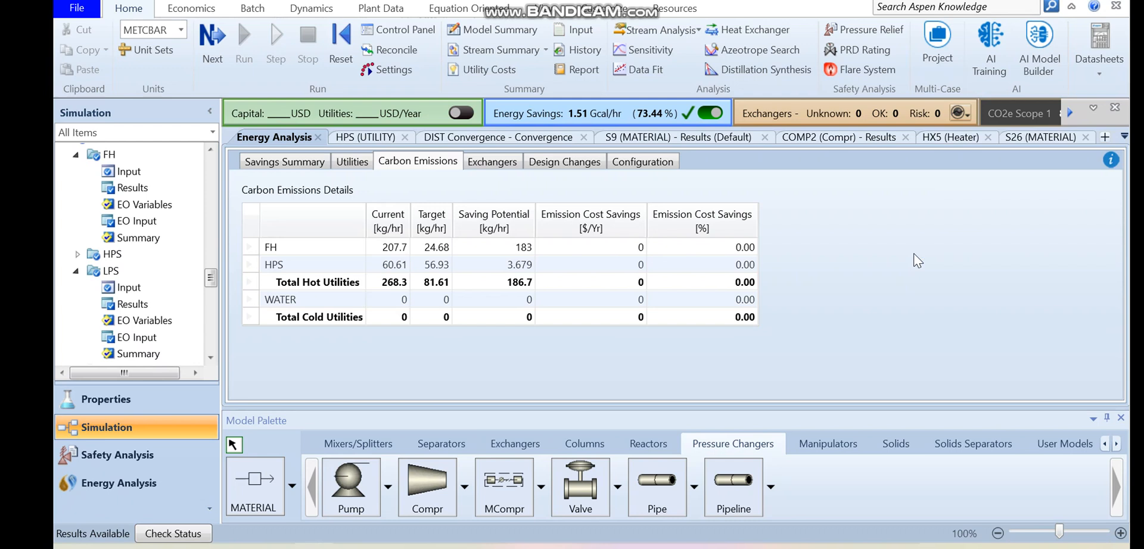
key("XF86AudioMute")
- Open the energy analysis setup and examine the process inlet and outlet temperatures of heat exchangers HX1 and HX5
left_click(149, 490)
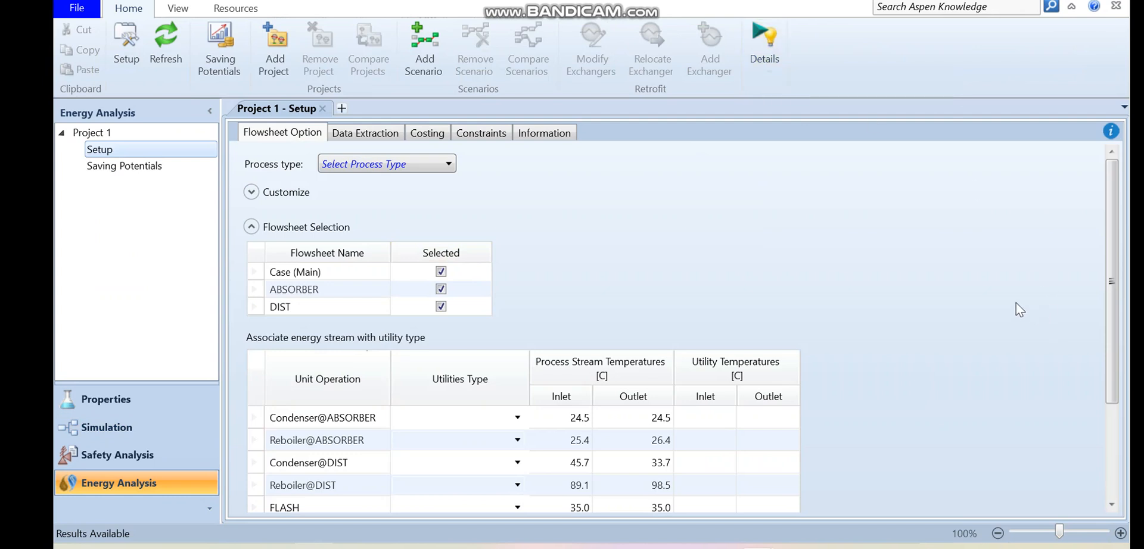
left_click_drag(1109, 261, 1109, 387)
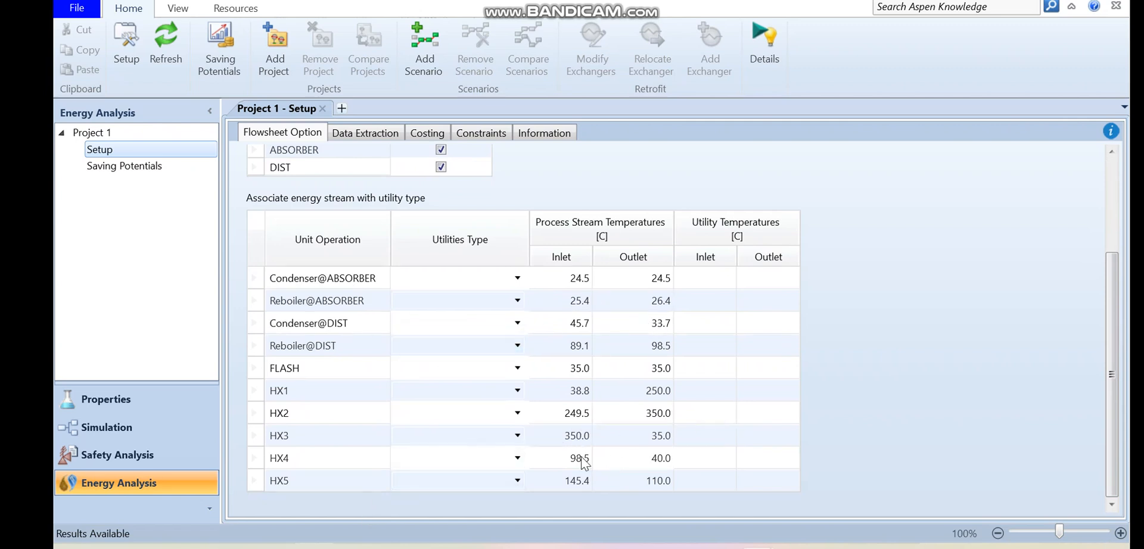
left_click(332, 391)
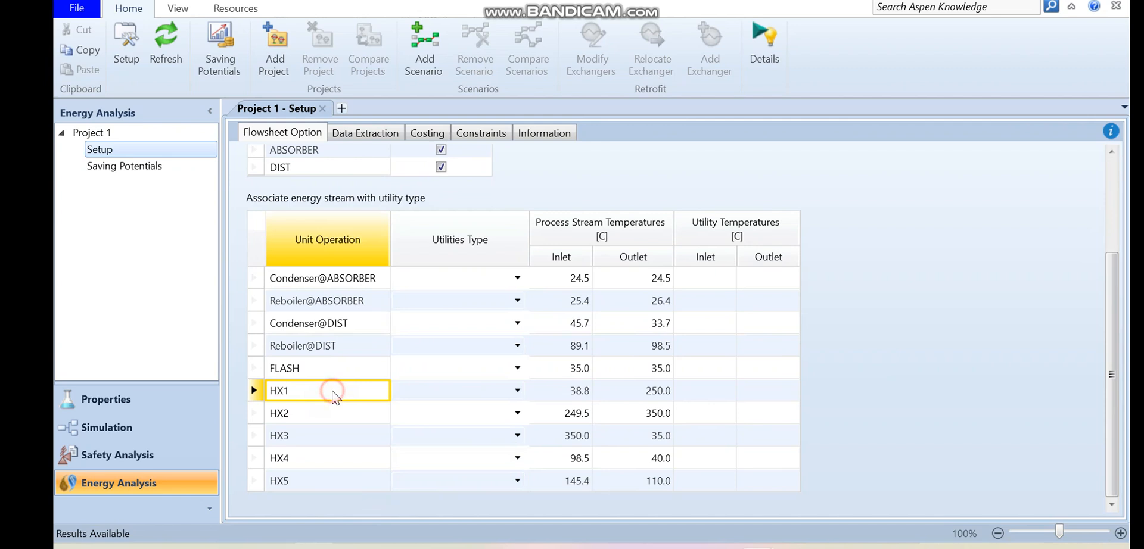
left_click(569, 393)
left_click(640, 396)
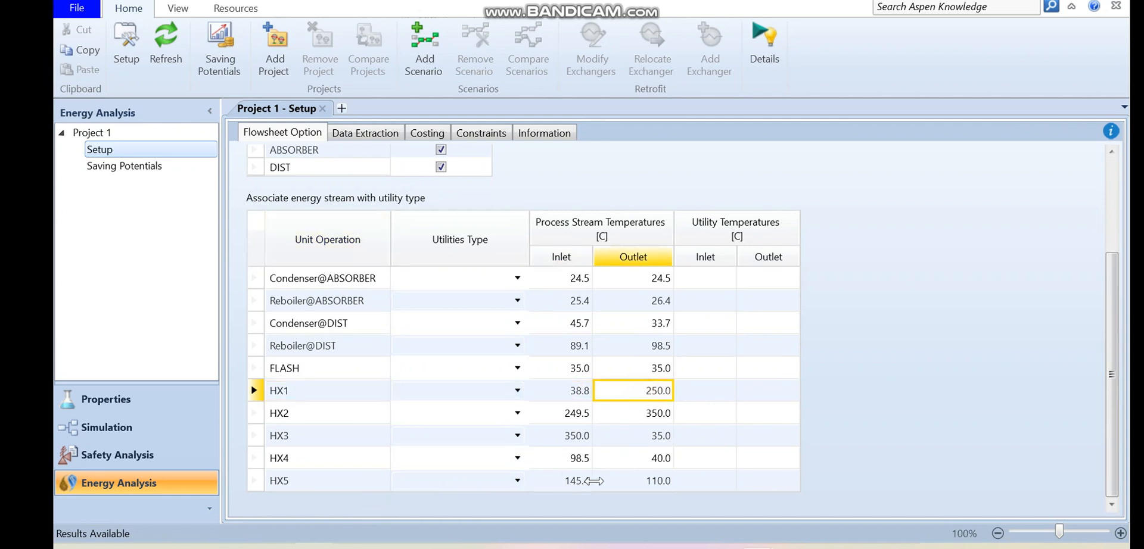
left_click(577, 488)
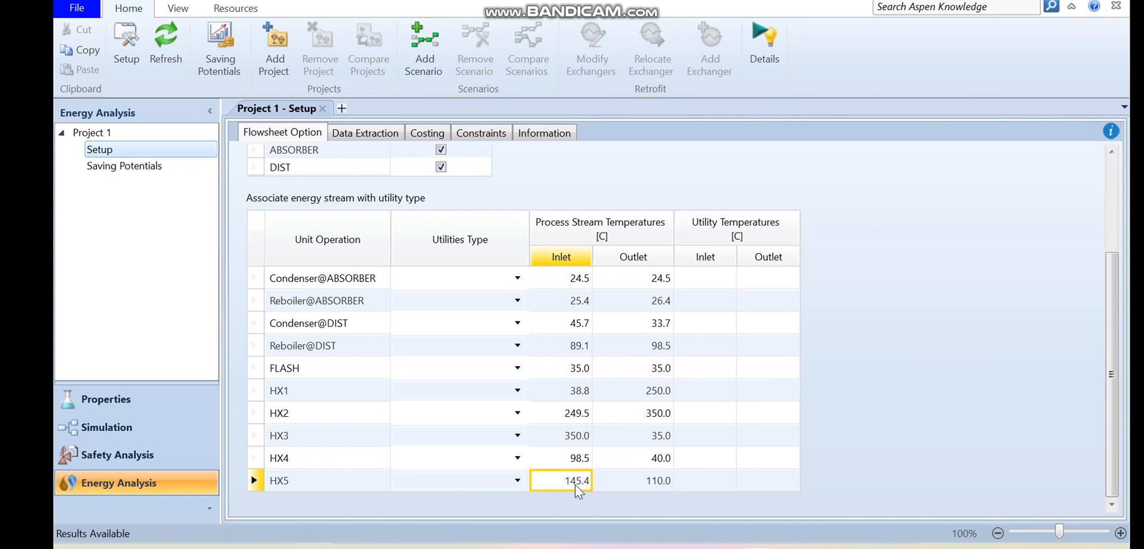
left_click(576, 484)
left_click(651, 492)
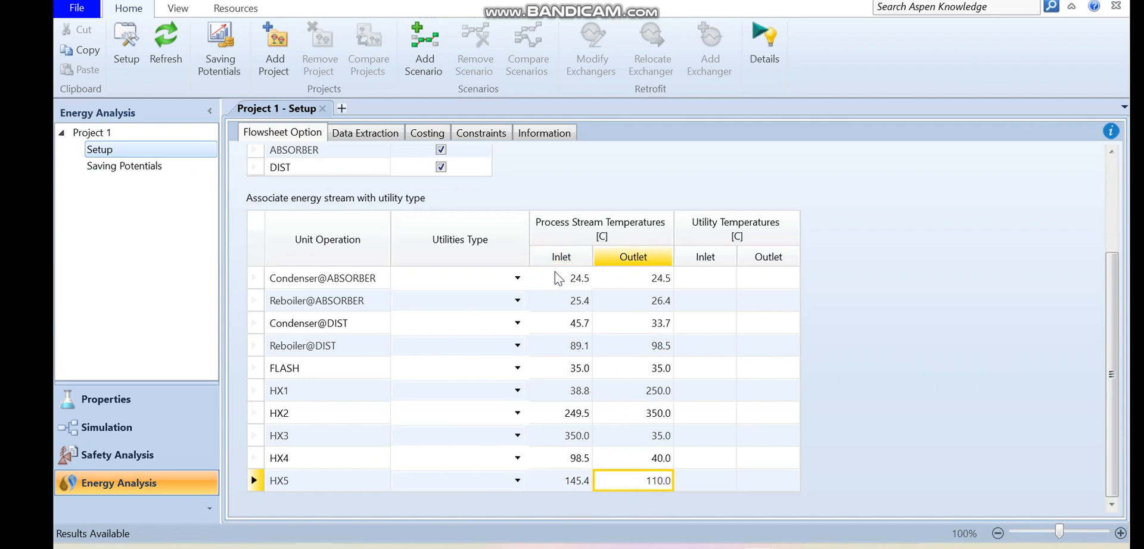
- Compare the process stream temperatures of the condenser and reboiler of the DIST column
left_click(344, 327)
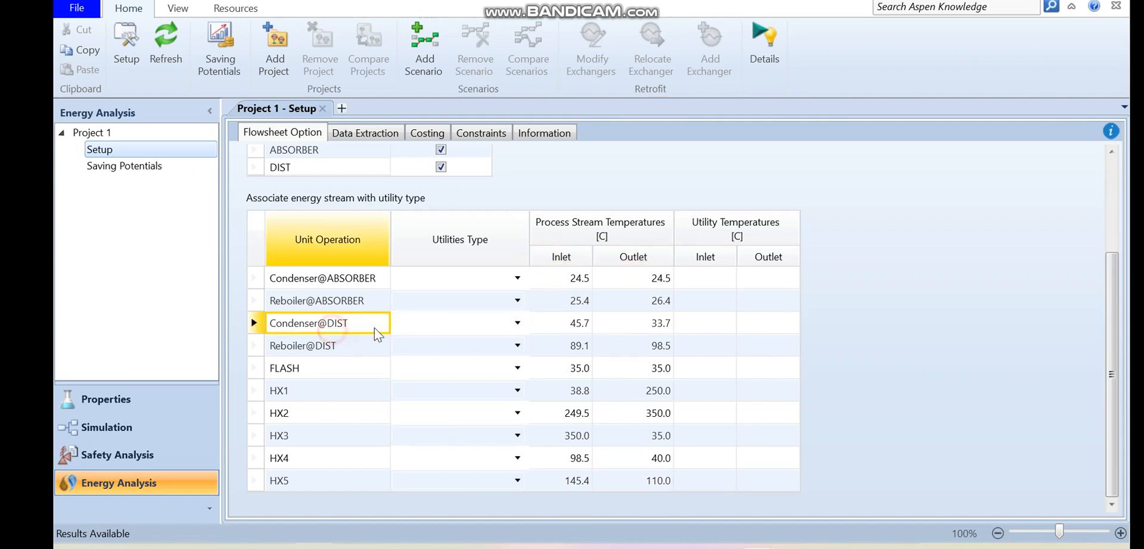
left_click(566, 327)
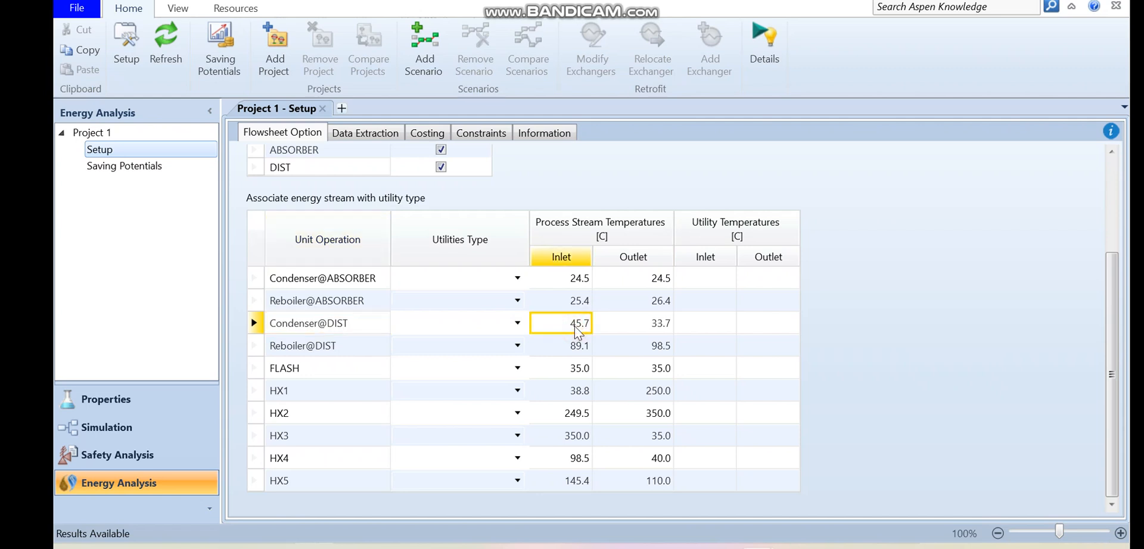
left_click(349, 351)
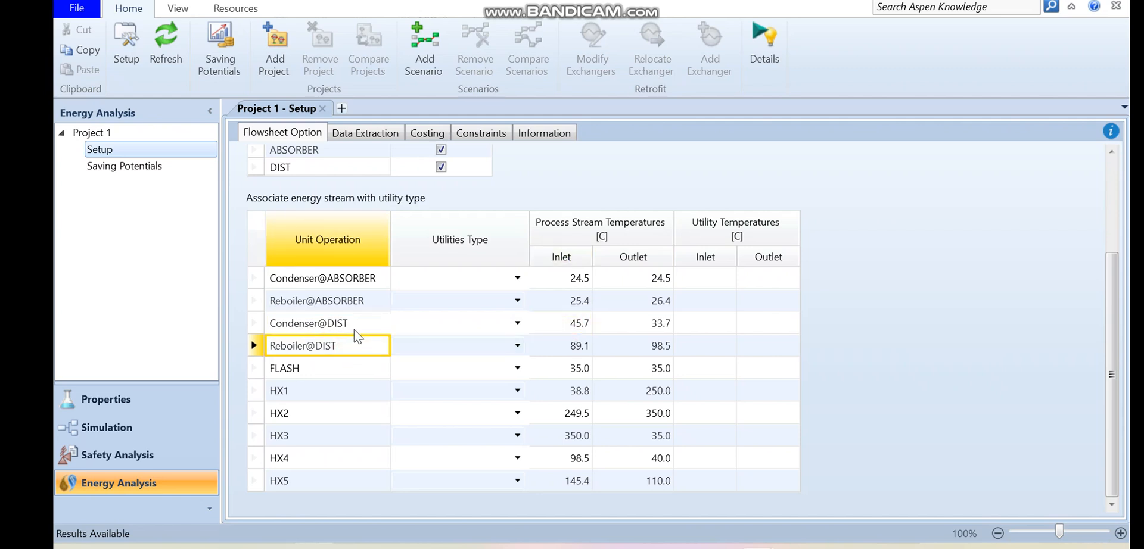
left_click(356, 324)
left_click(346, 348)
- Load a copy of the case in Aspen Energy Analyzer and enlarge the APLUS_Import project to show its full heat exchanger network
left_click(770, 48)
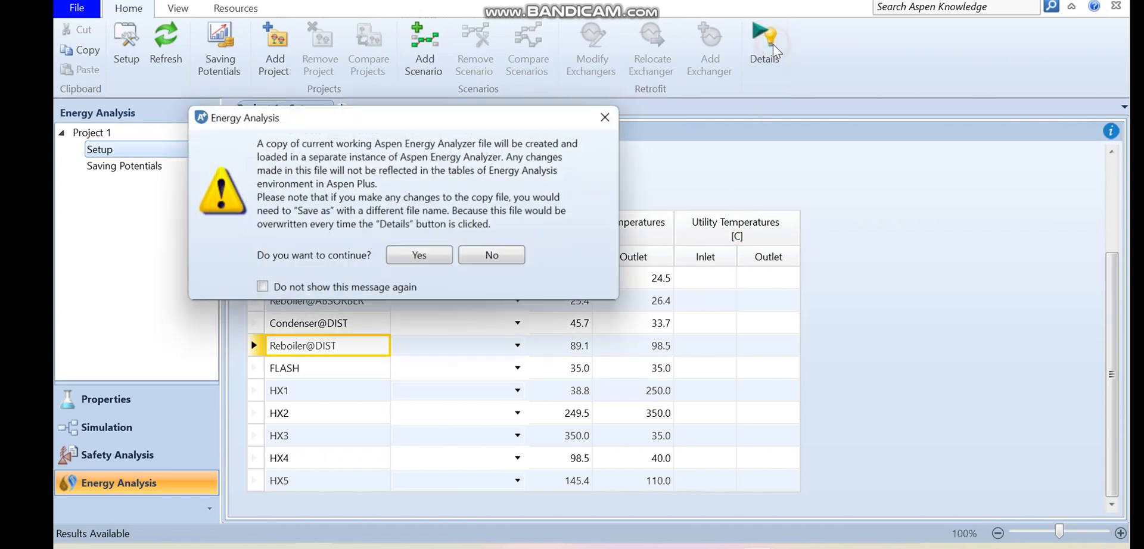
left_click(430, 253)
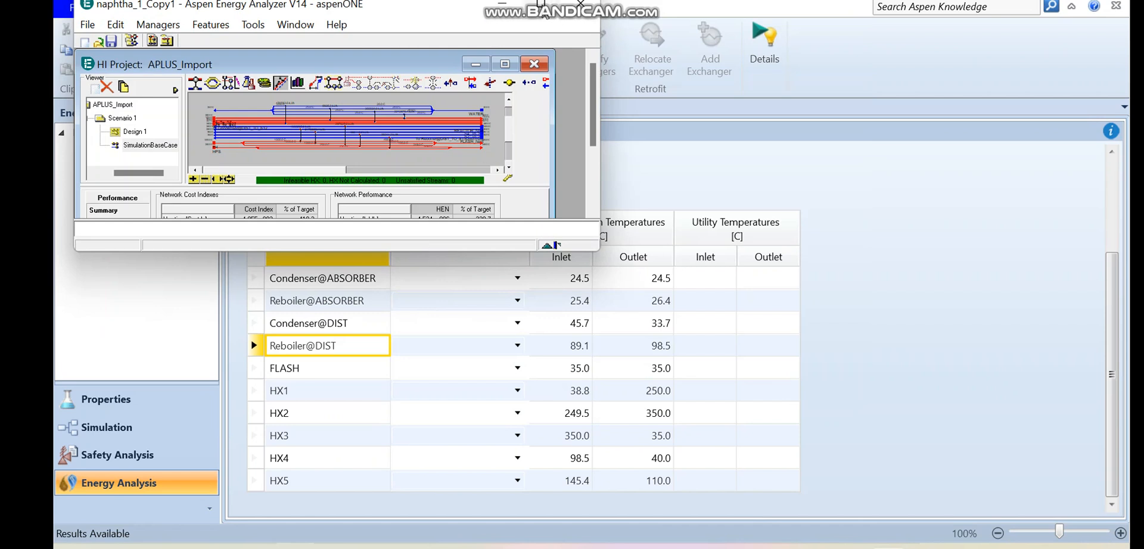
left_click(541, 5)
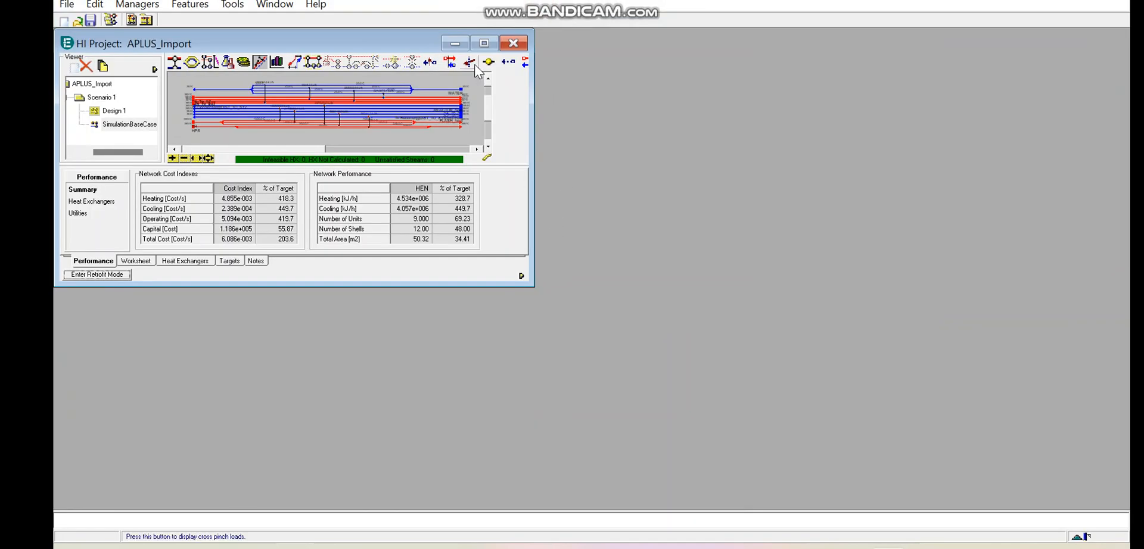
left_click(484, 43)
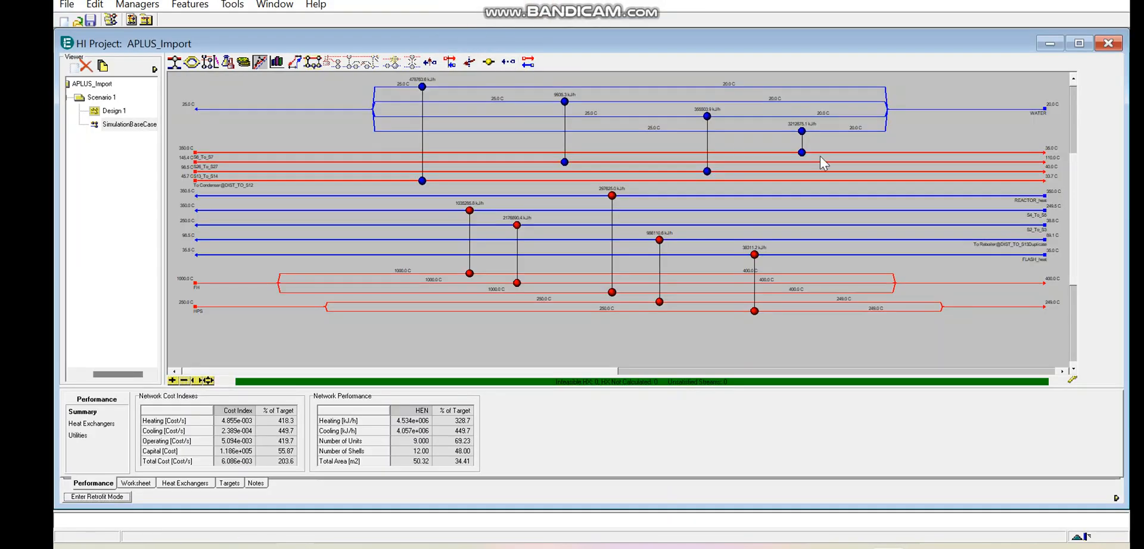
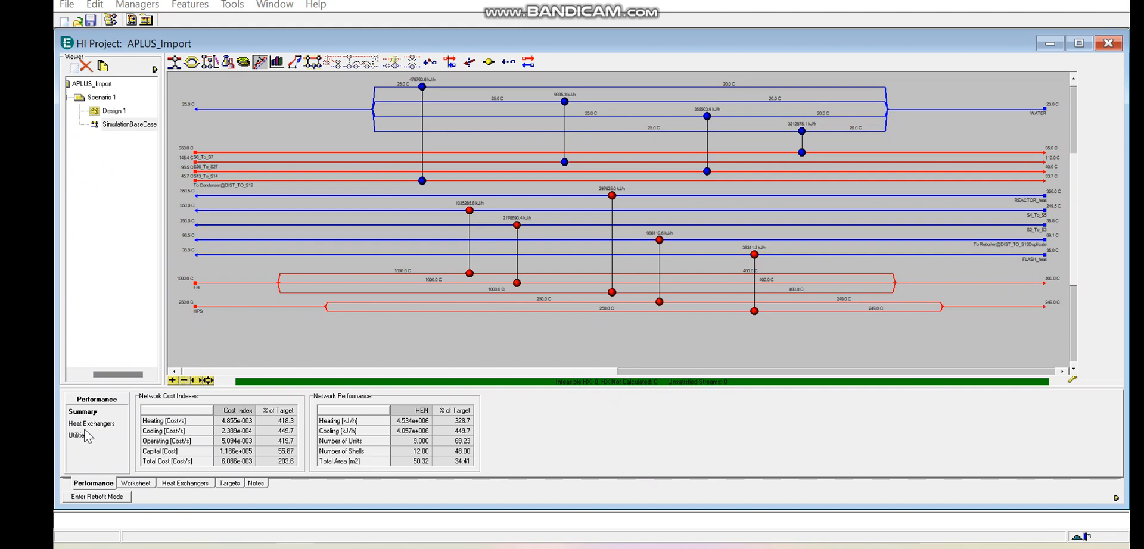
- Open Scenario 1 and review its process streams, utility streams, and heating and cooling energy targets
left_click(106, 100)
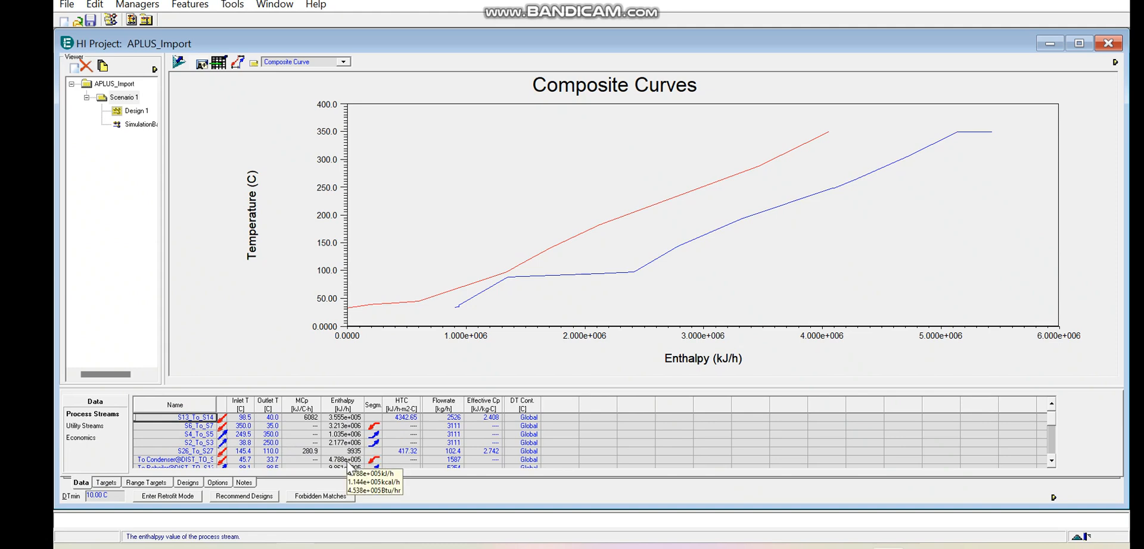
left_click(86, 426)
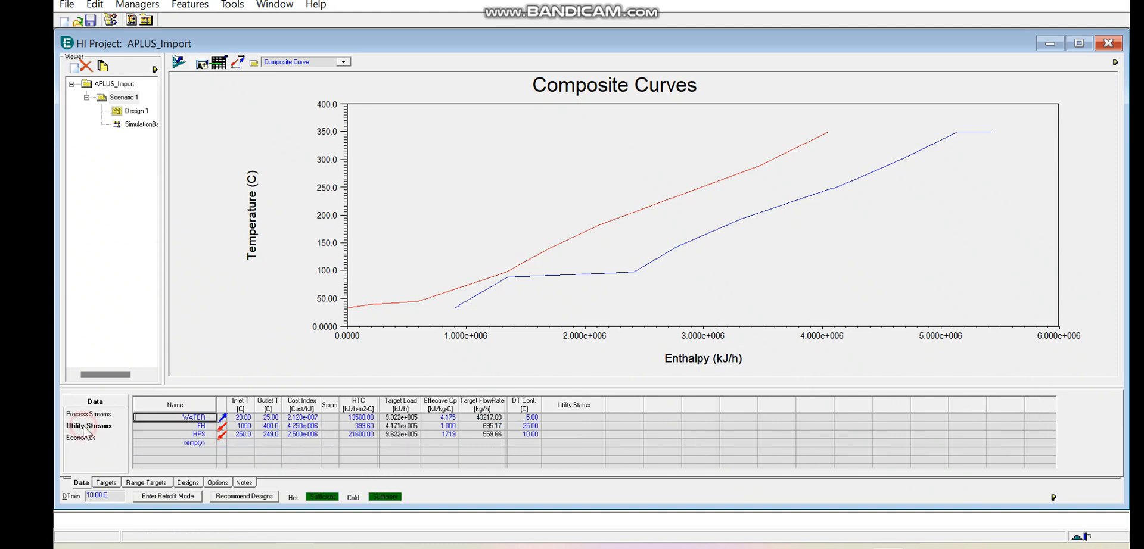
type("S")
left_click(106, 482)
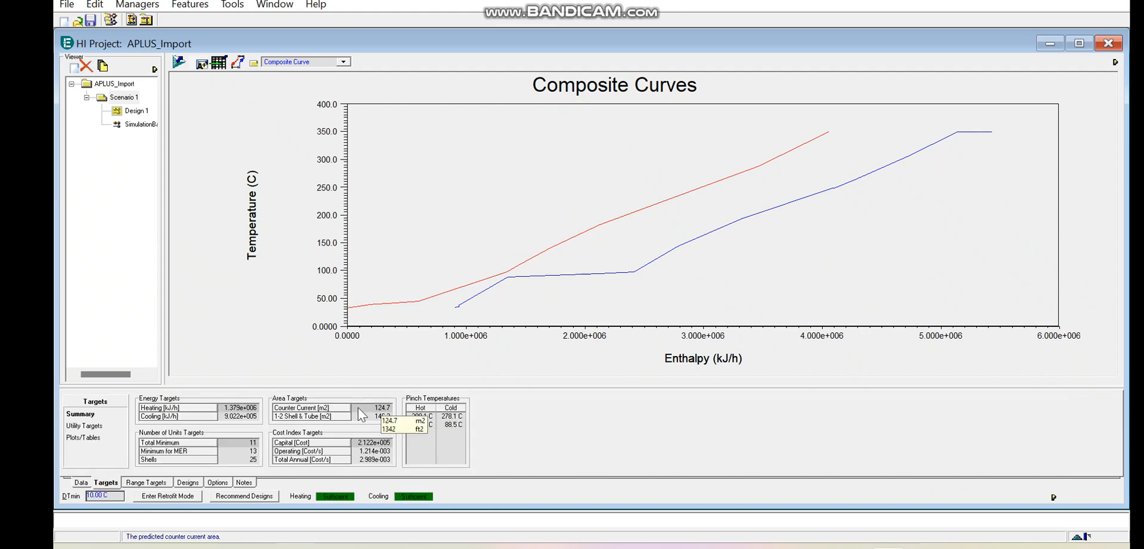
left_click(250, 418)
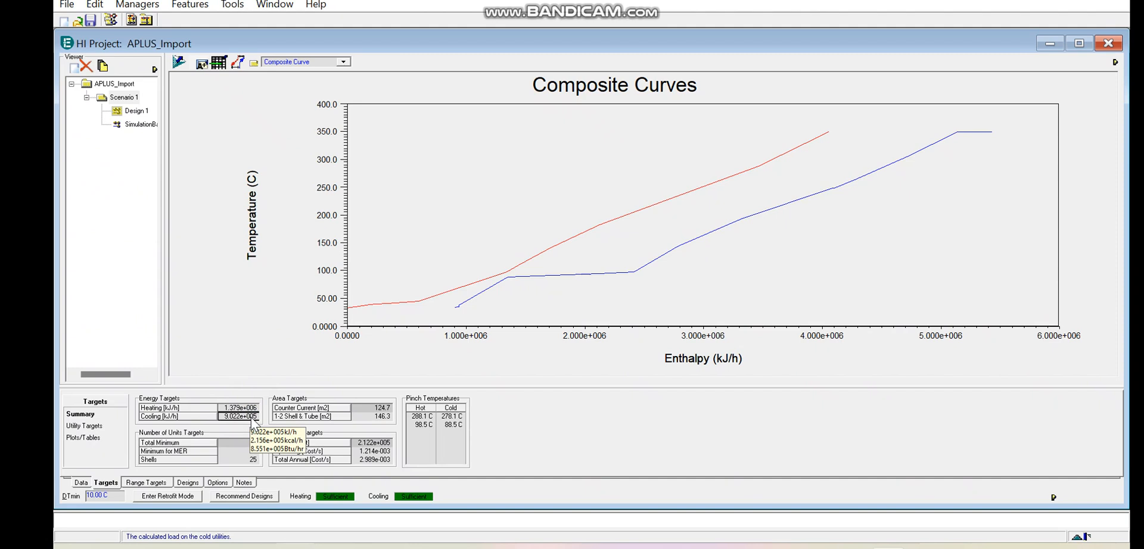
left_click(233, 408)
left_click(233, 418)
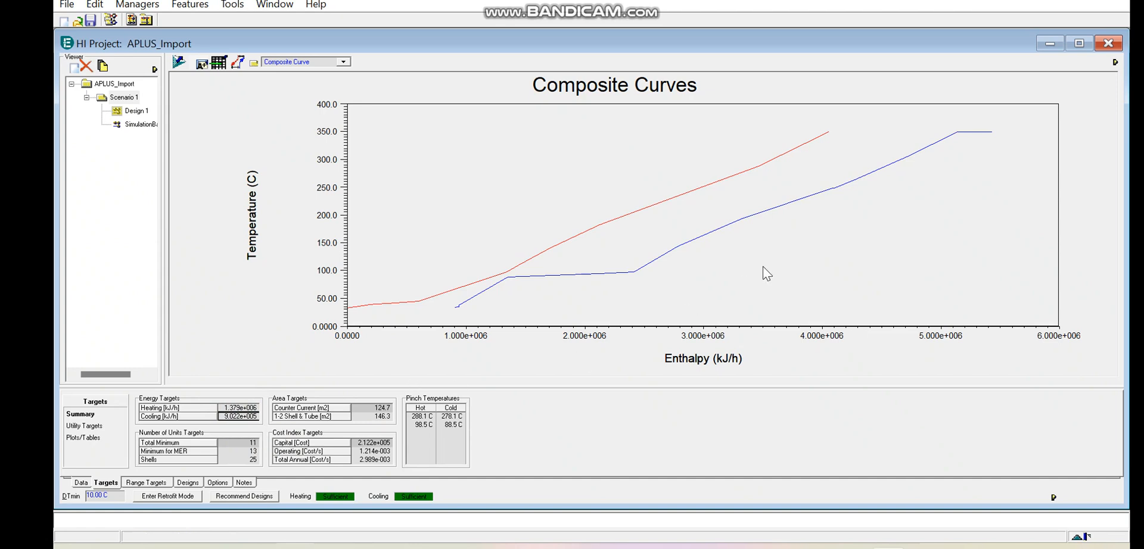
- Generate recommended near-optimal heat exchanger network designs for Scenario 1 with up to 10 designs and 10 split branches per stream
left_click(252, 497)
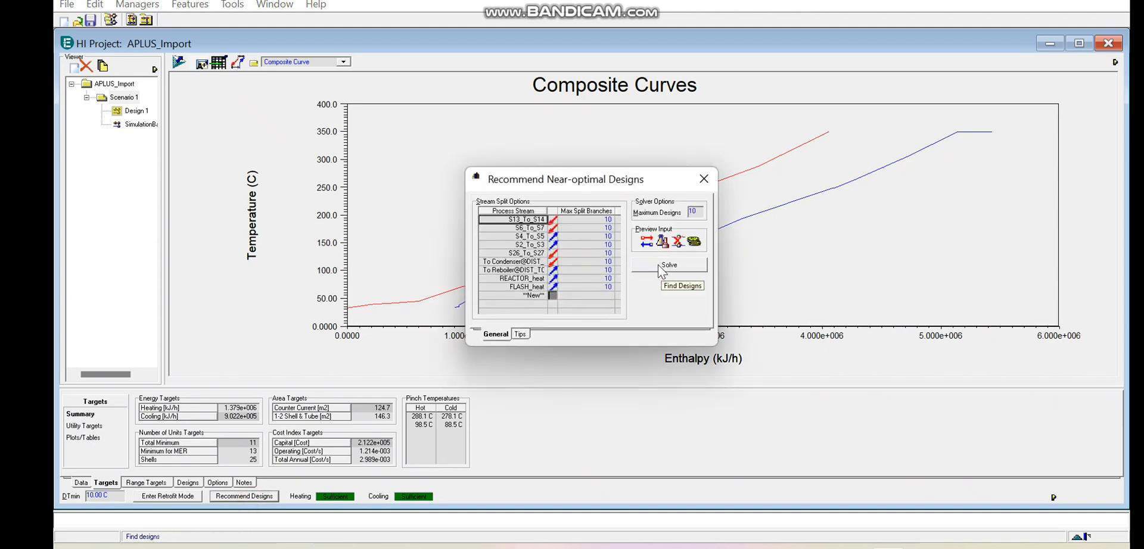
left_click(658, 264)
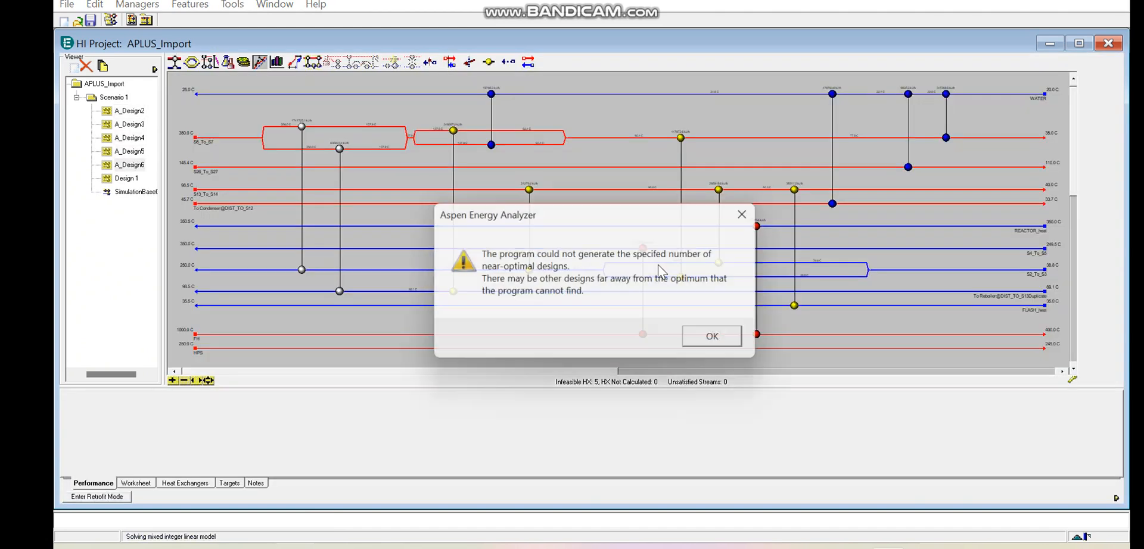
left_click(721, 341)
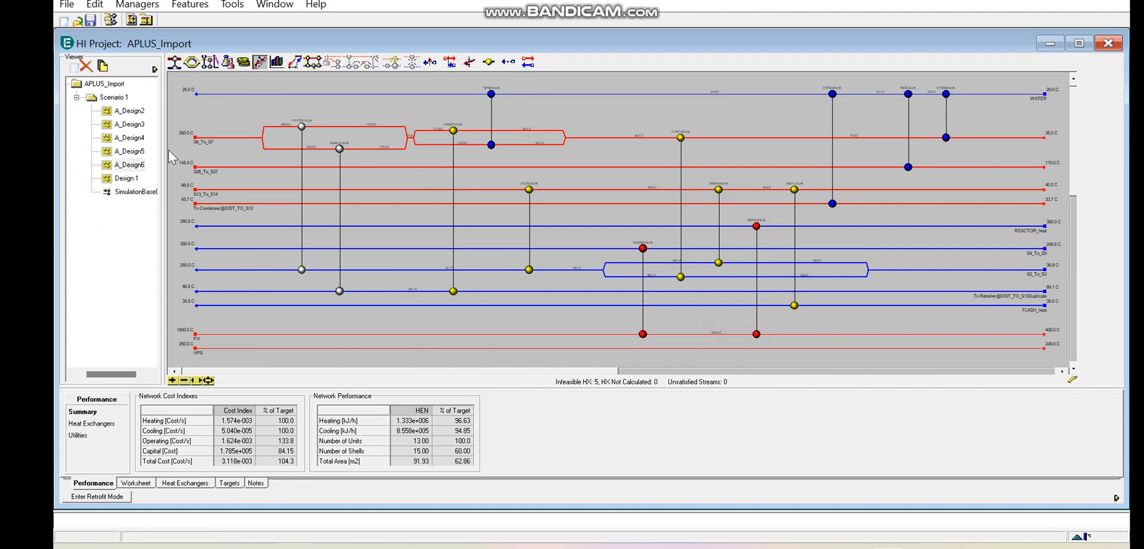
- Compare the network layouts, cost indexes and performance of A_Design2 through A_Design6, ending on A_Design5
left_click(135, 112)
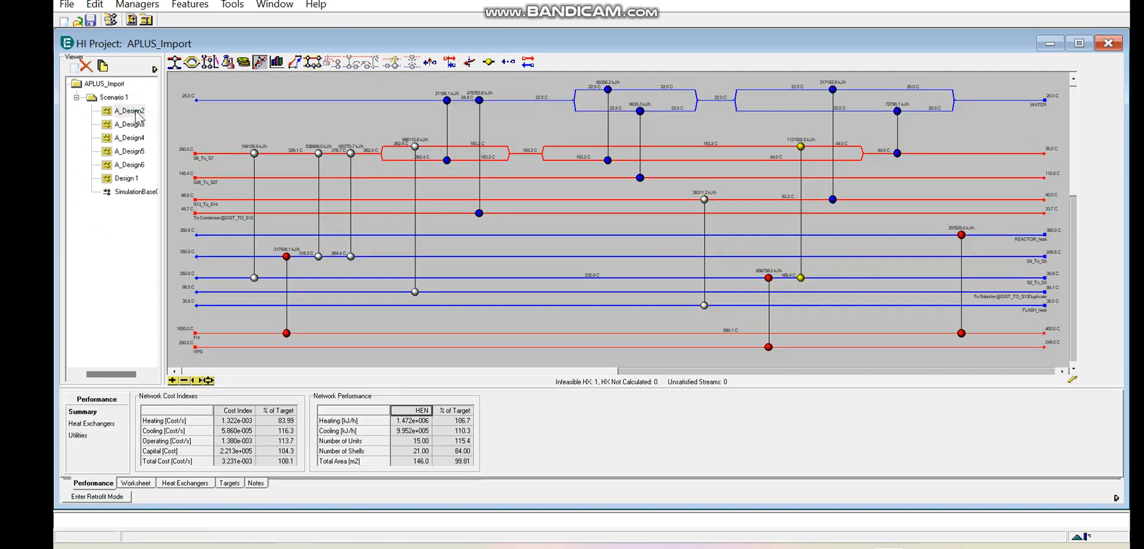
left_click(222, 464)
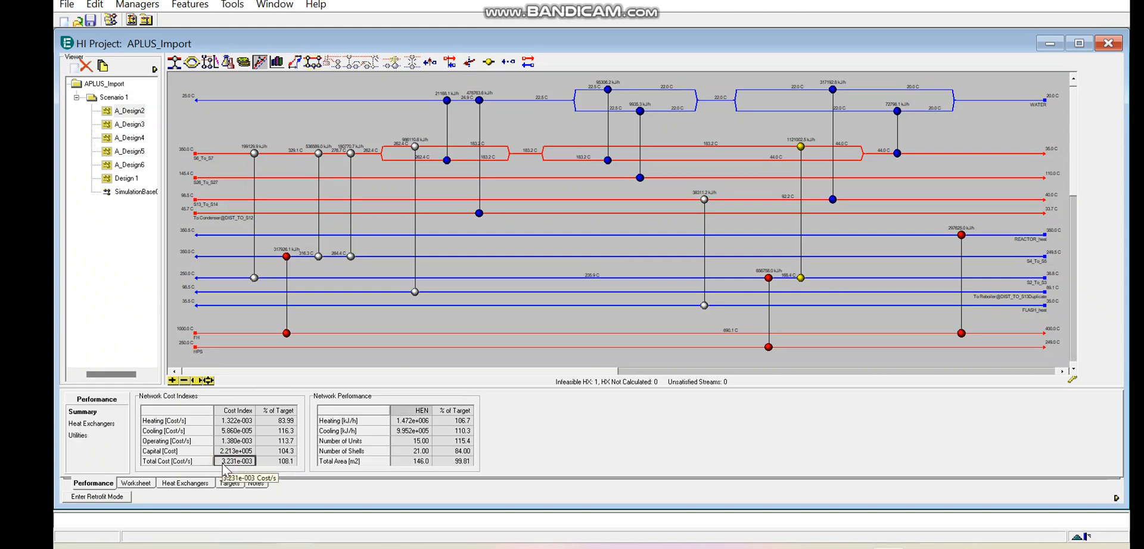
left_click(130, 125)
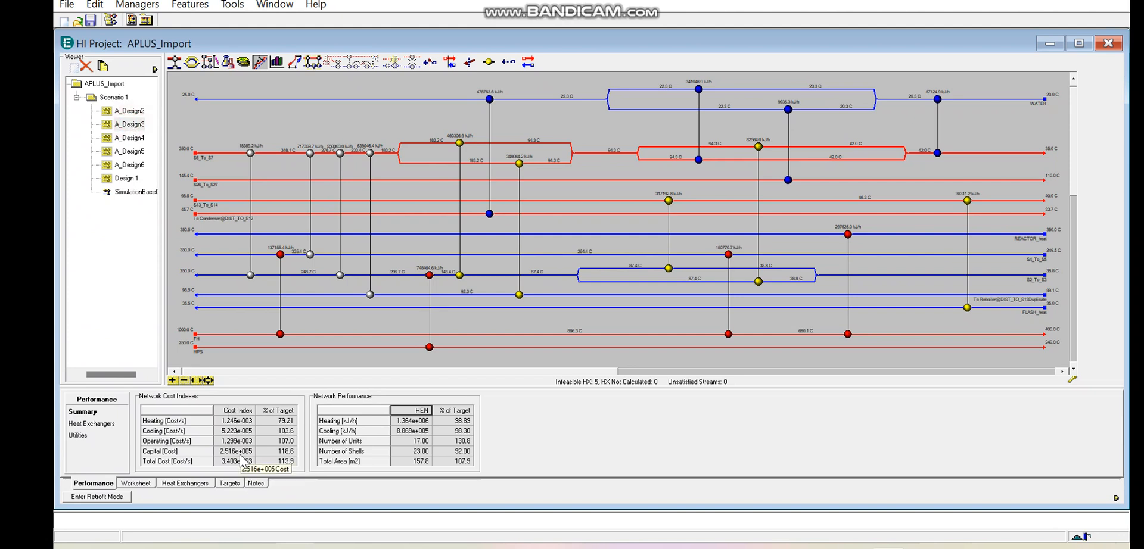
left_click(129, 152)
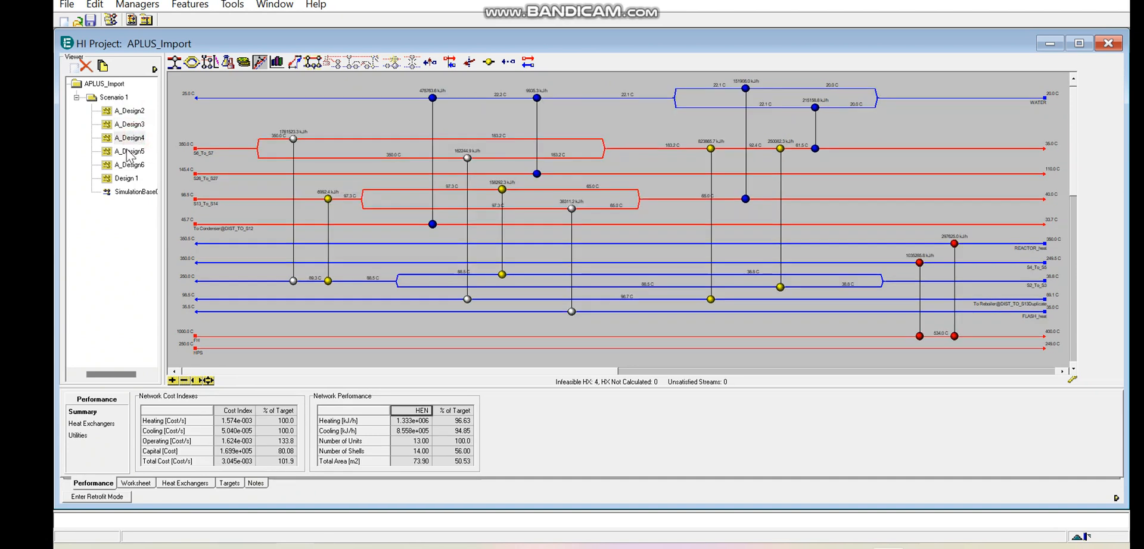
left_click(127, 152)
left_click(130, 165)
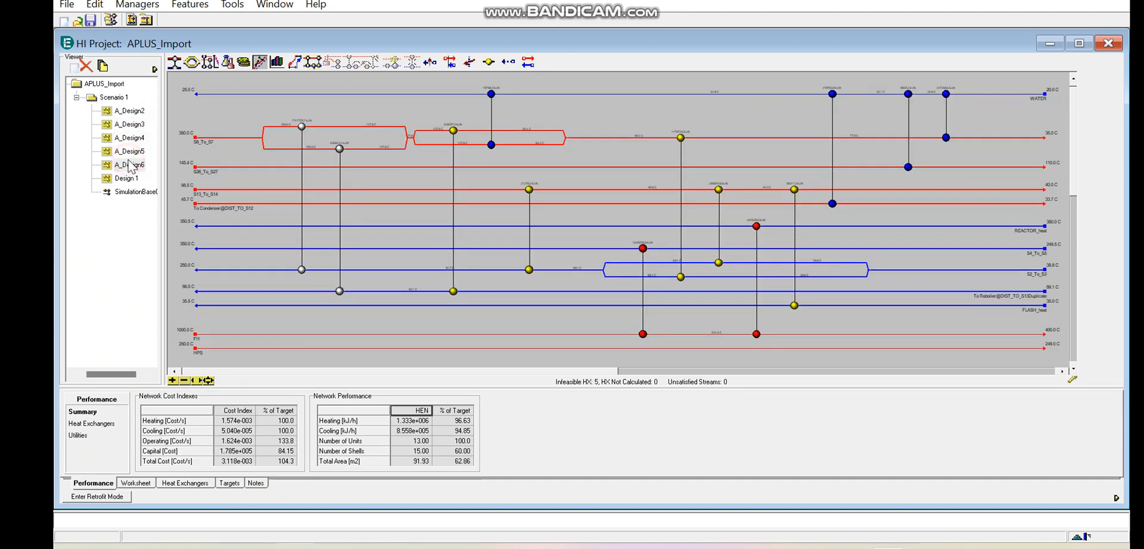
left_click(128, 178)
left_click(131, 152)
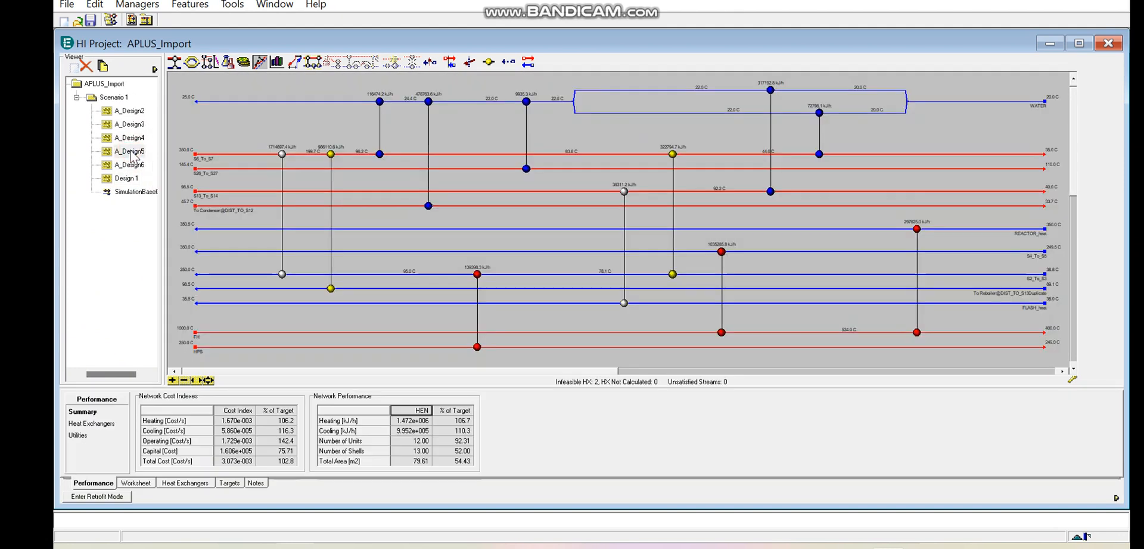
- Examine the process streams and heat exchangers in the A_Design5 network, including the cooler linking S6_To_S7 with WATER
mouse_move(634, 287)
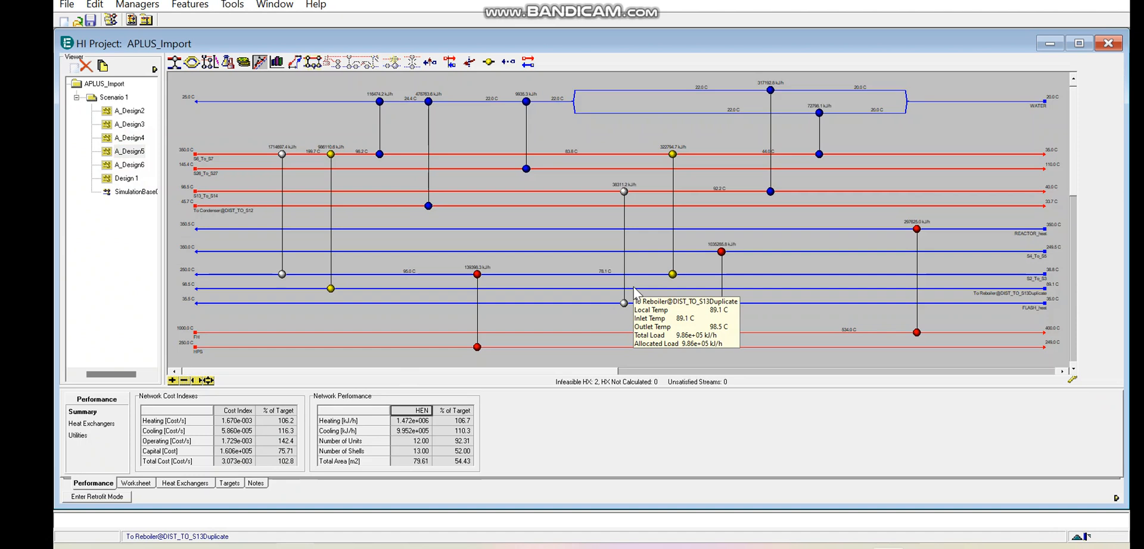
mouse_move(433, 209)
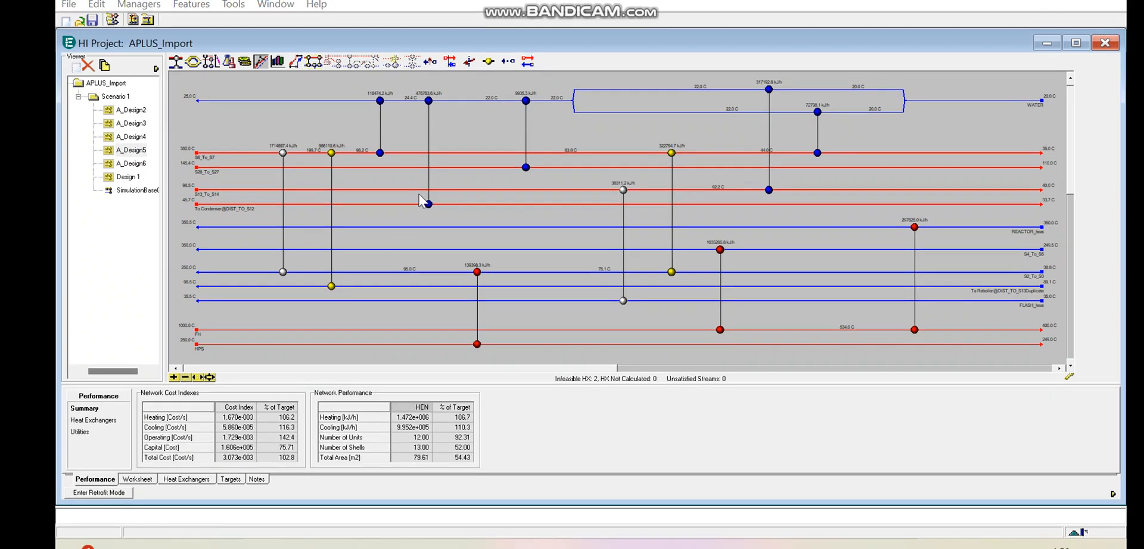
left_click(380, 148)
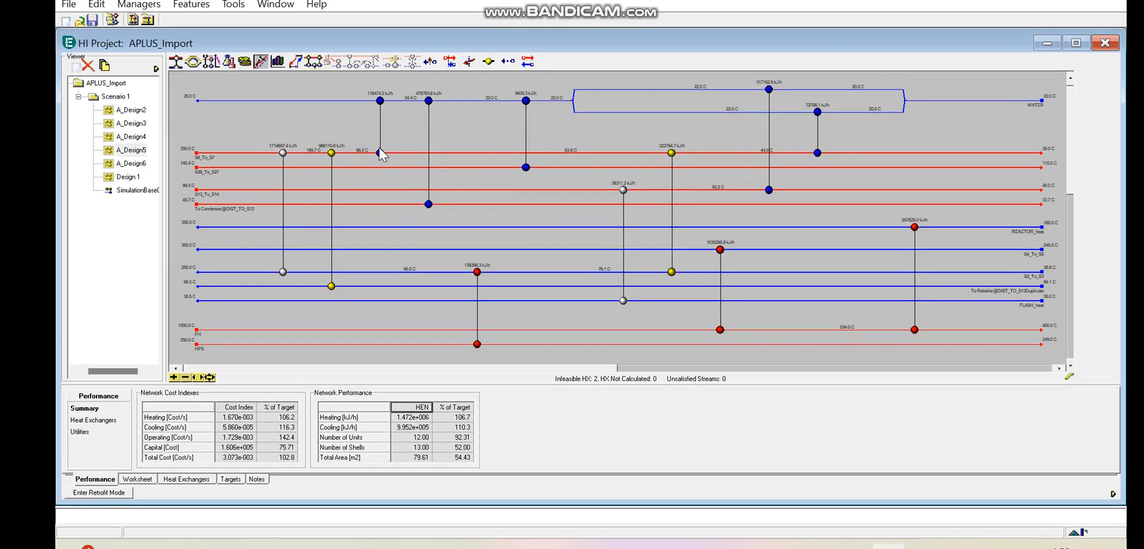
mouse_move(379, 152)
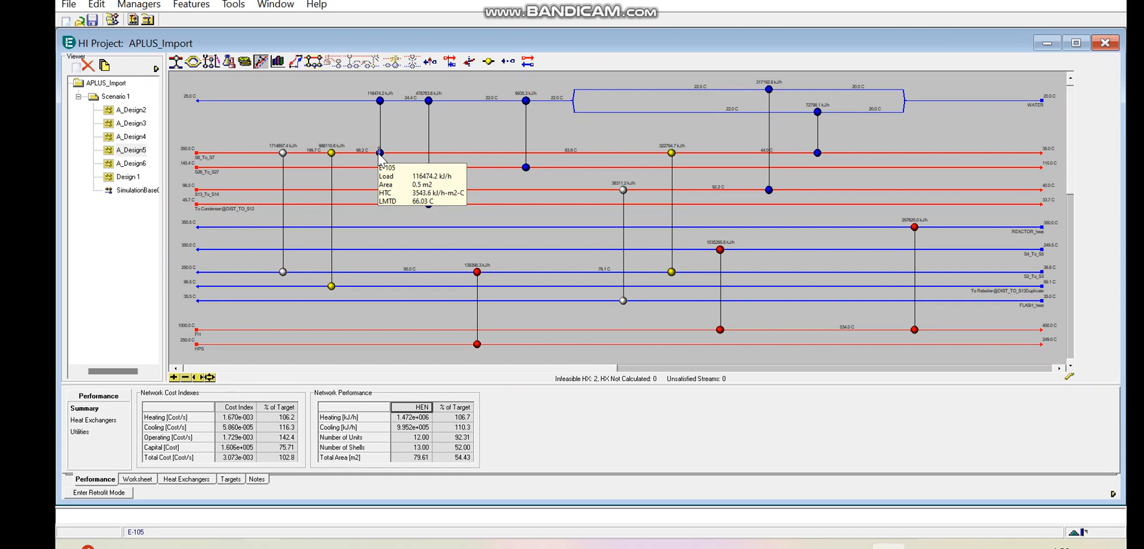
left_click(380, 101)
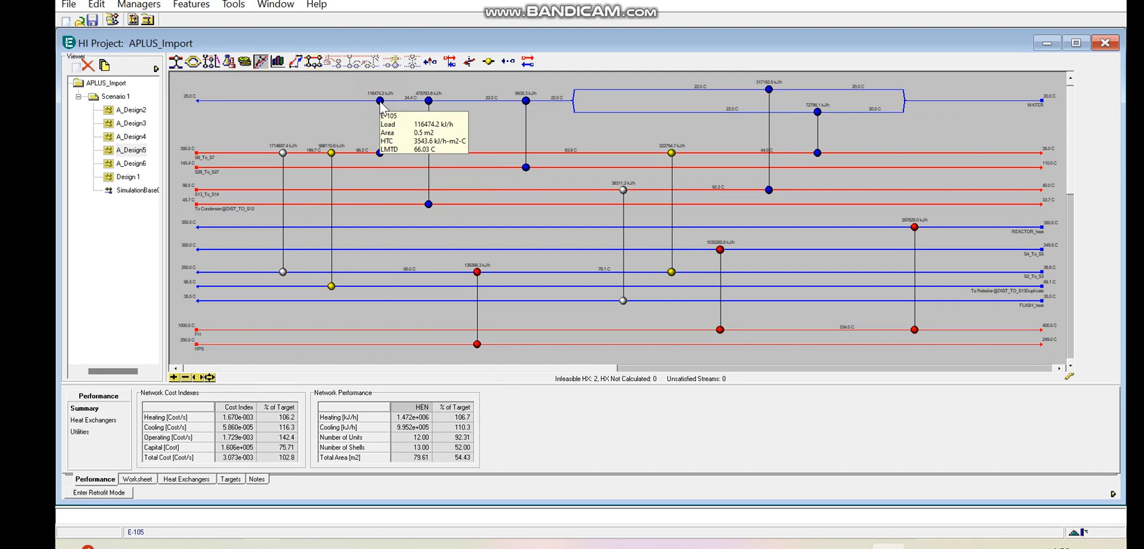
left_click(352, 104)
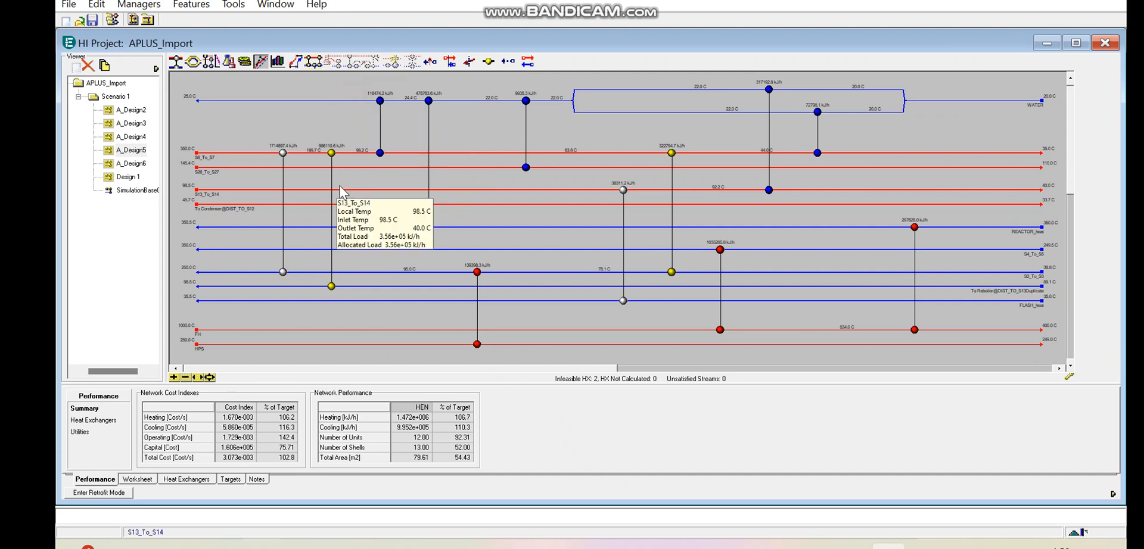
mouse_move(476, 271)
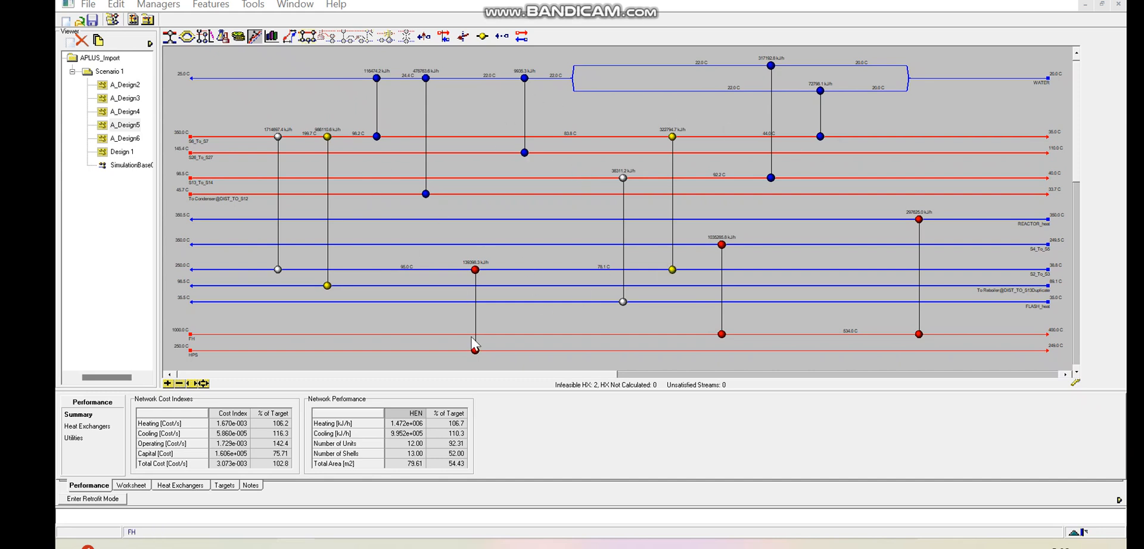
- Check the number of units, number of shells and total area in the A_Design5 network performance summary
left_click(410, 444)
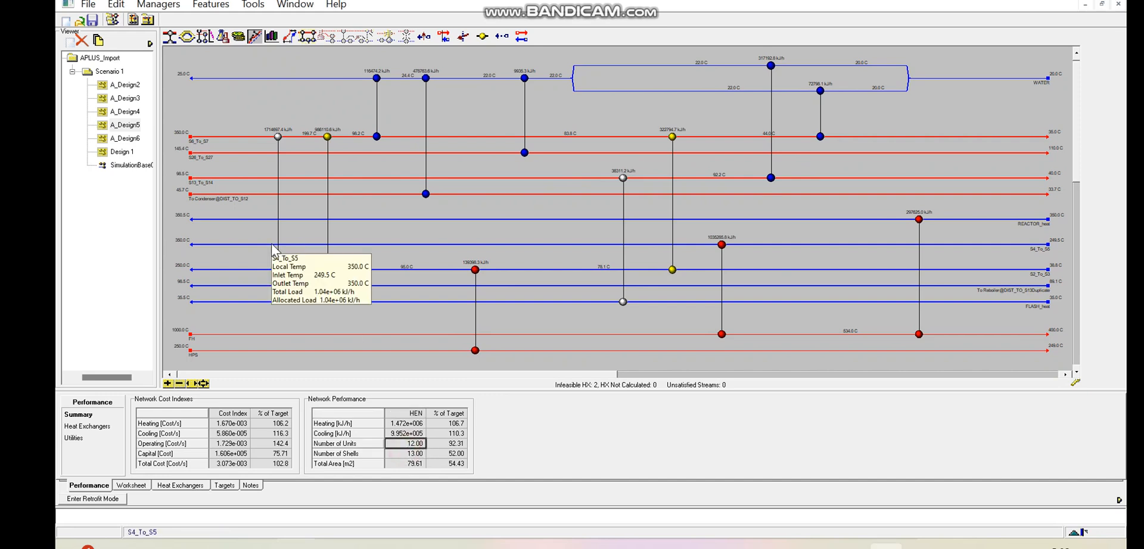
left_click(404, 454)
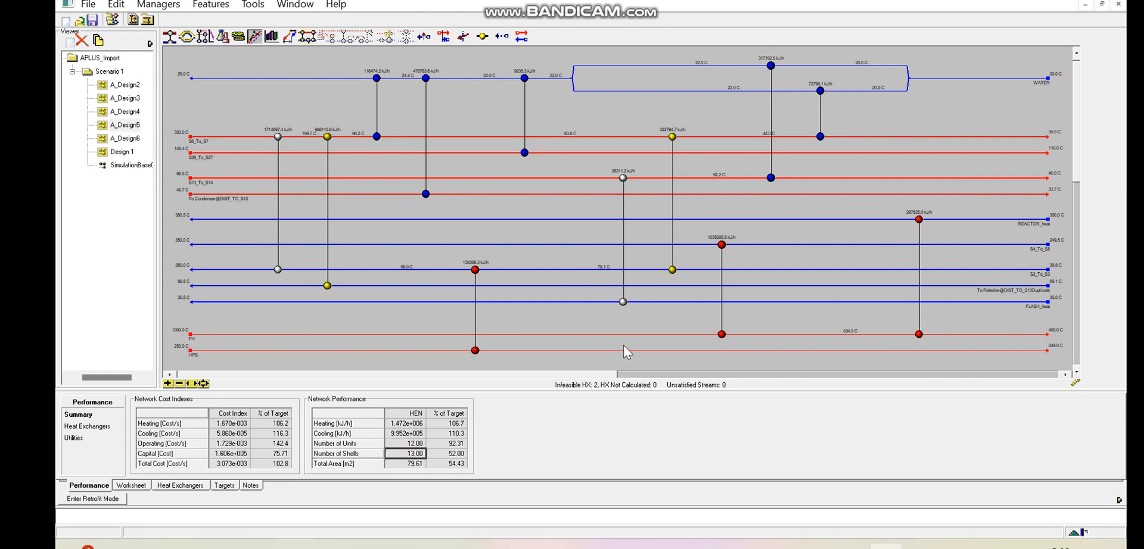
mouse_move(403, 469)
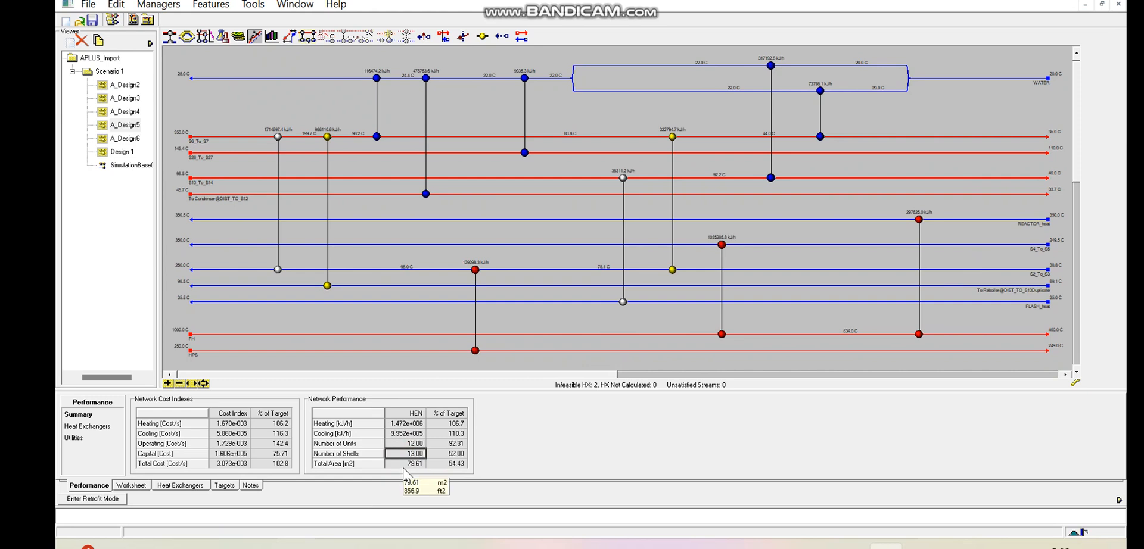